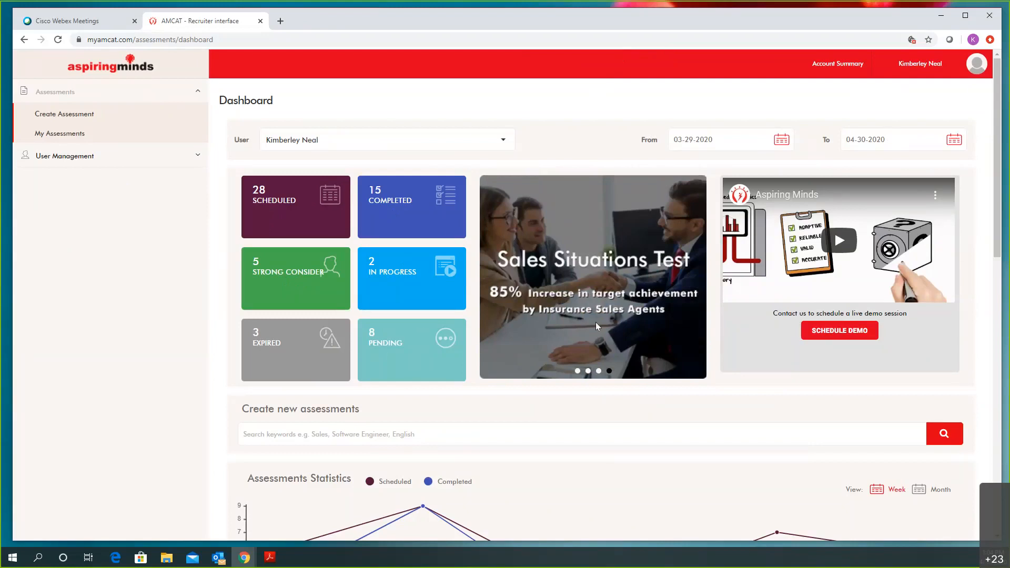
Open the Account Summary credits popup in the header, showing 55699 total available credits
{"action": "left_click", "coordinate": [922, 65]}
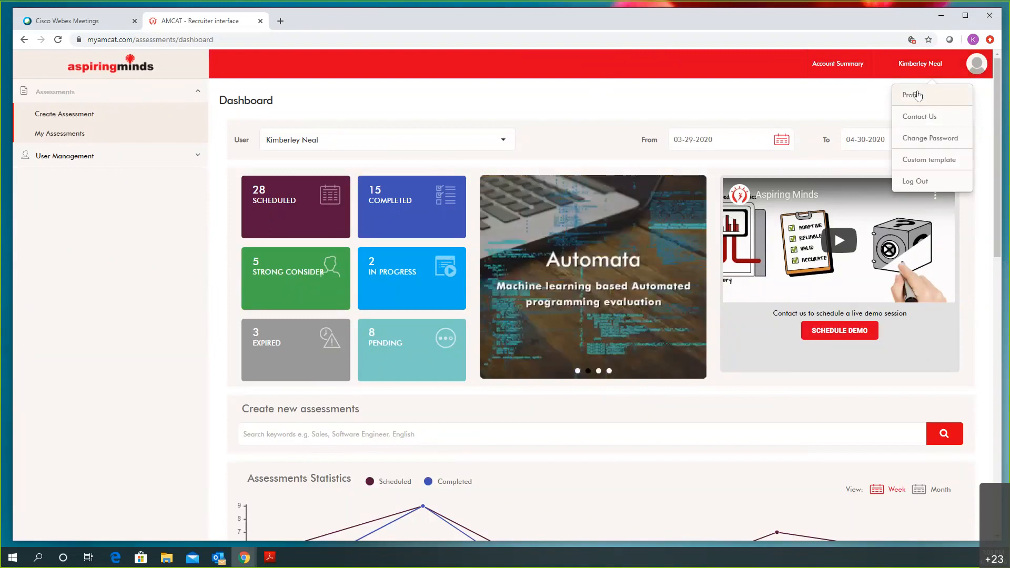
{"action": "left_click", "coordinate": [842, 69]}
{"action": "left_click", "coordinate": [842, 68]}
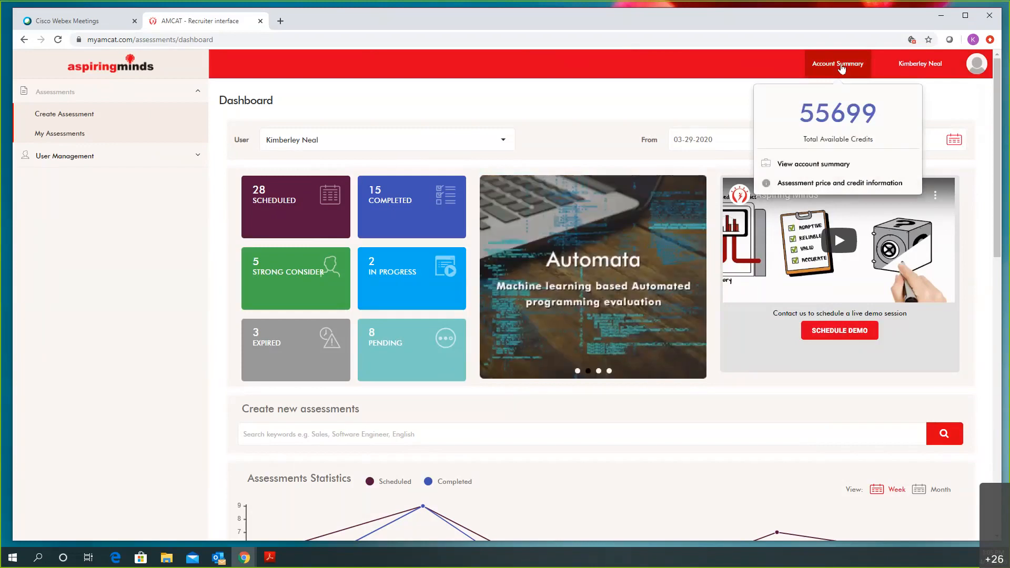
Browse the full account summary's credit transactions, then go back to the Dashboard via the logo
{"action": "left_click", "coordinate": [818, 165]}
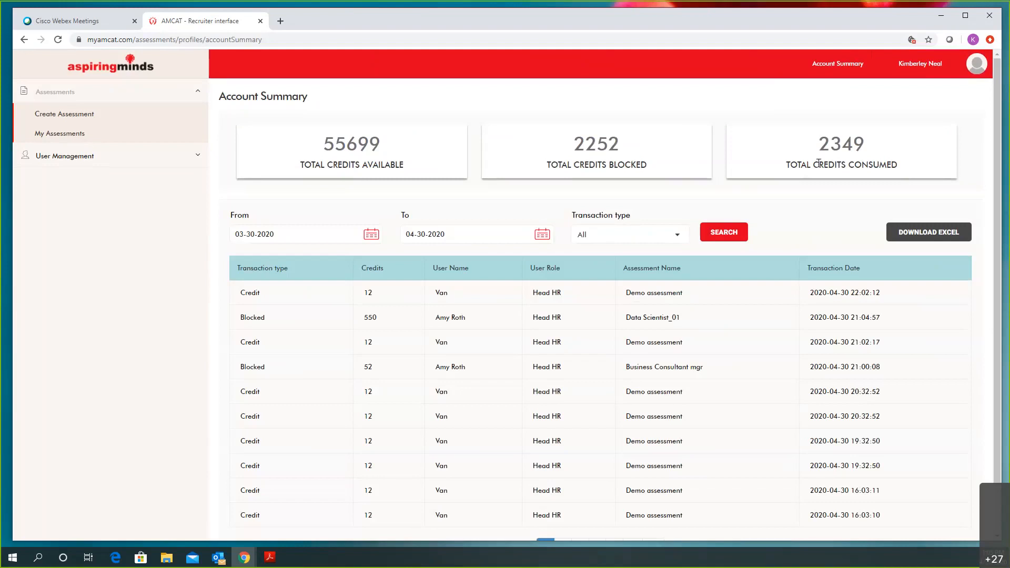
{"action": "scroll", "coordinate": [553, 328], "scroll_direction": "down", "scroll_amount": 1}
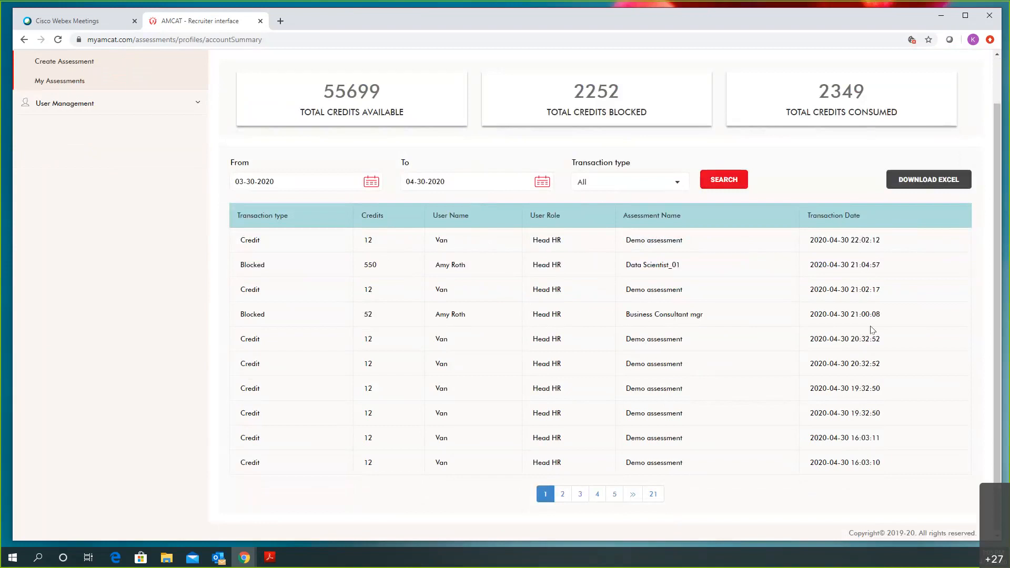
{"action": "scroll", "coordinate": [894, 263], "scroll_direction": "up", "scroll_amount": 1}
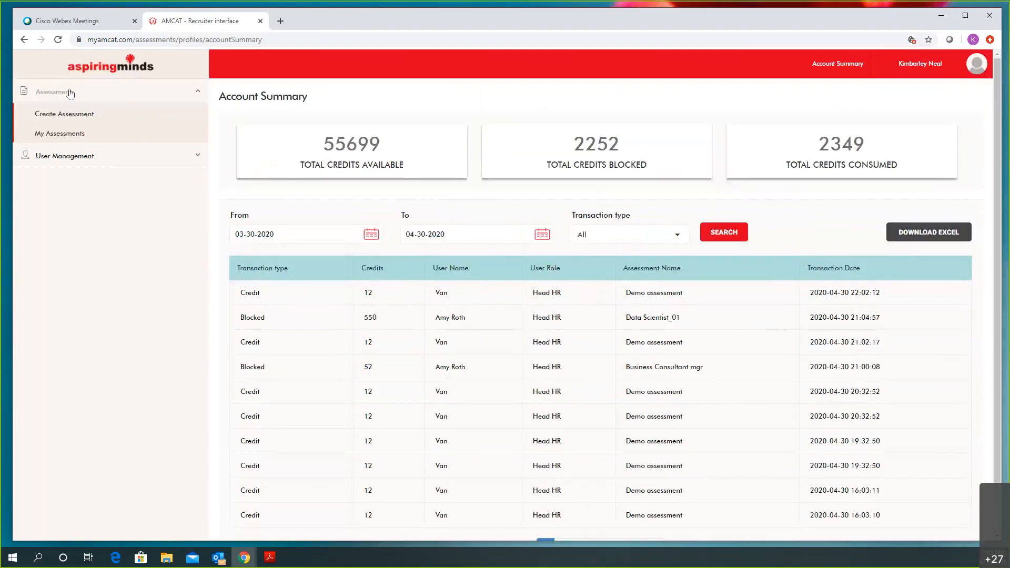
{"action": "left_click", "coordinate": [106, 69]}
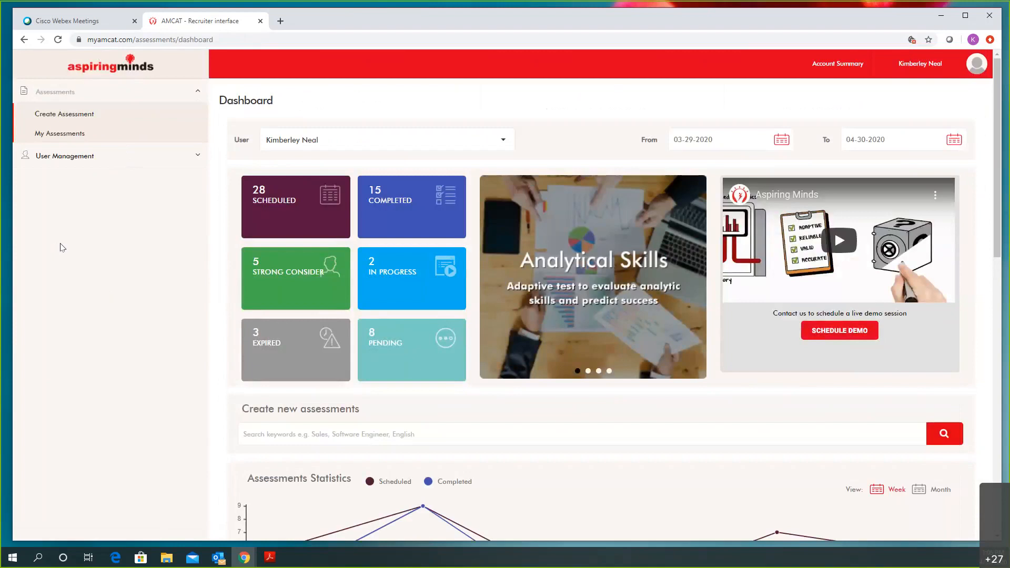
Expand User Management in the sidebar to reveal Add User and List User
{"action": "left_click", "coordinate": [49, 156]}
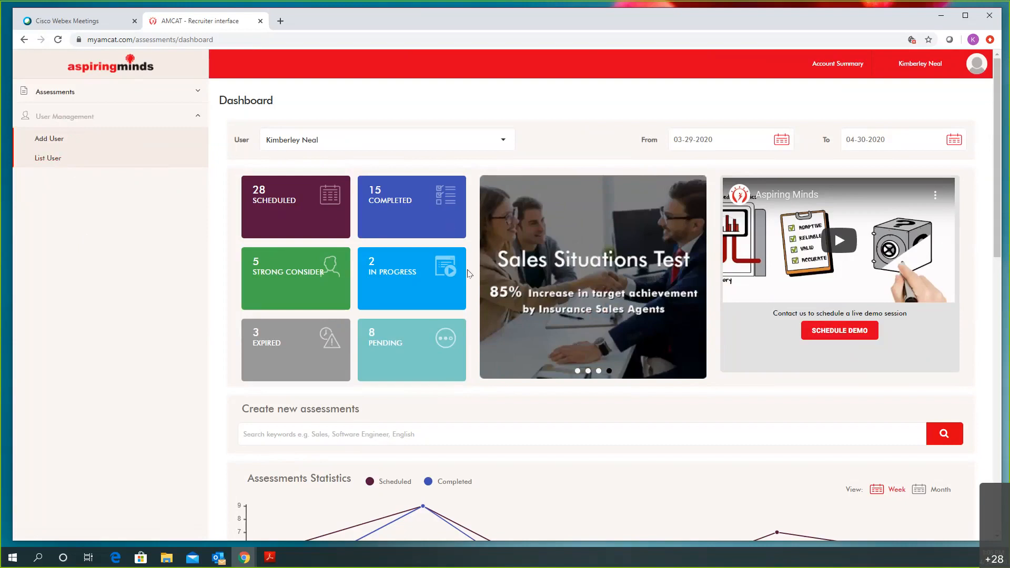
{"action": "scroll", "coordinate": [467, 273], "scroll_direction": "down", "scroll_amount": 2}
{"action": "scroll", "coordinate": [413, 160], "scroll_direction": "up", "scroll_amount": 1}
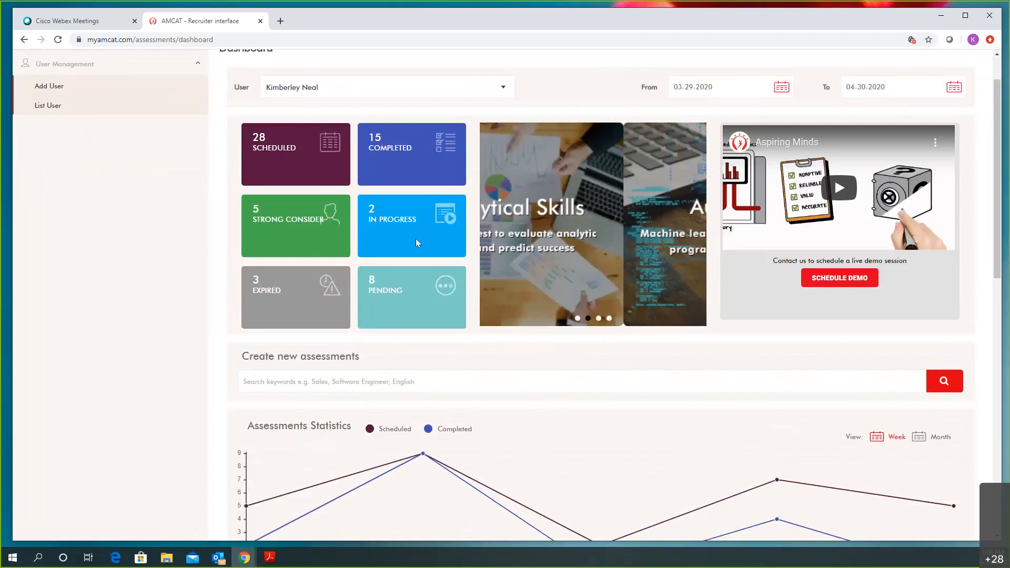
{"action": "scroll", "coordinate": [454, 229], "scroll_direction": "down", "scroll_amount": 3}
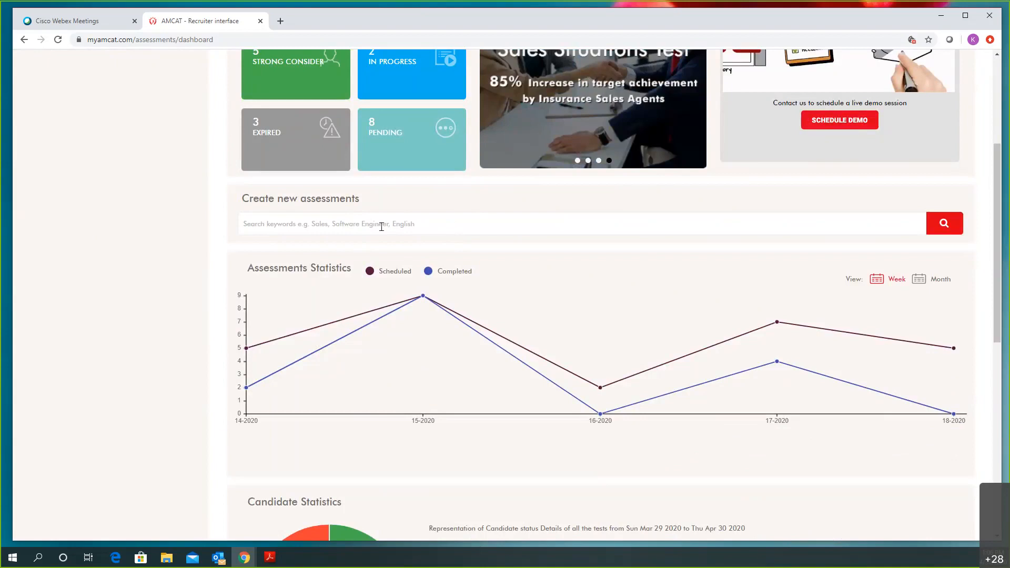
{"action": "scroll", "coordinate": [381, 226], "scroll_direction": "down", "scroll_amount": 2}
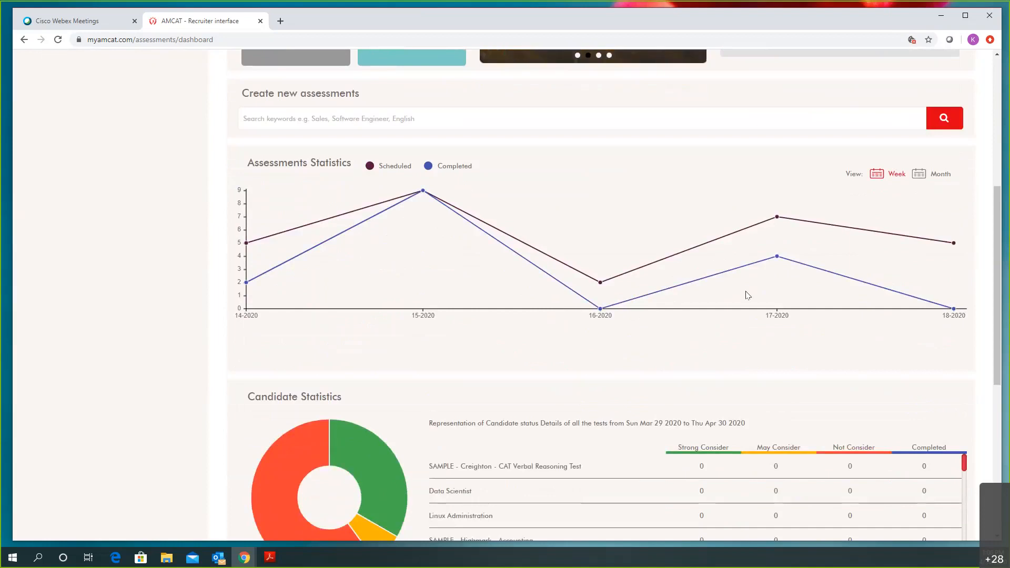
{"action": "scroll", "coordinate": [747, 296], "scroll_direction": "down", "scroll_amount": 4}
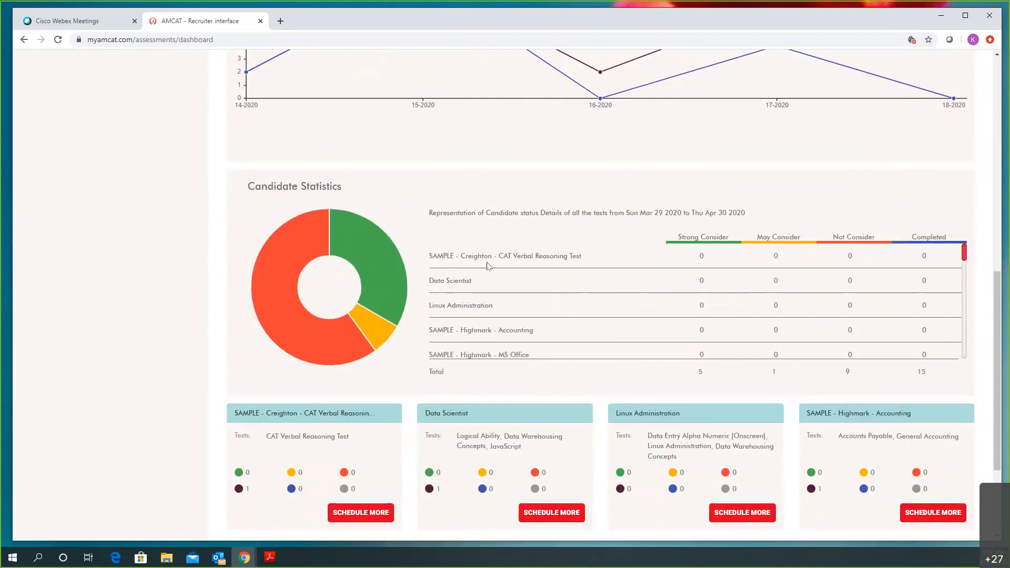
{"action": "scroll", "coordinate": [779, 298], "scroll_direction": "down", "scroll_amount": 2}
{"action": "scroll", "coordinate": [779, 298], "scroll_direction": "down", "scroll_amount": 5}
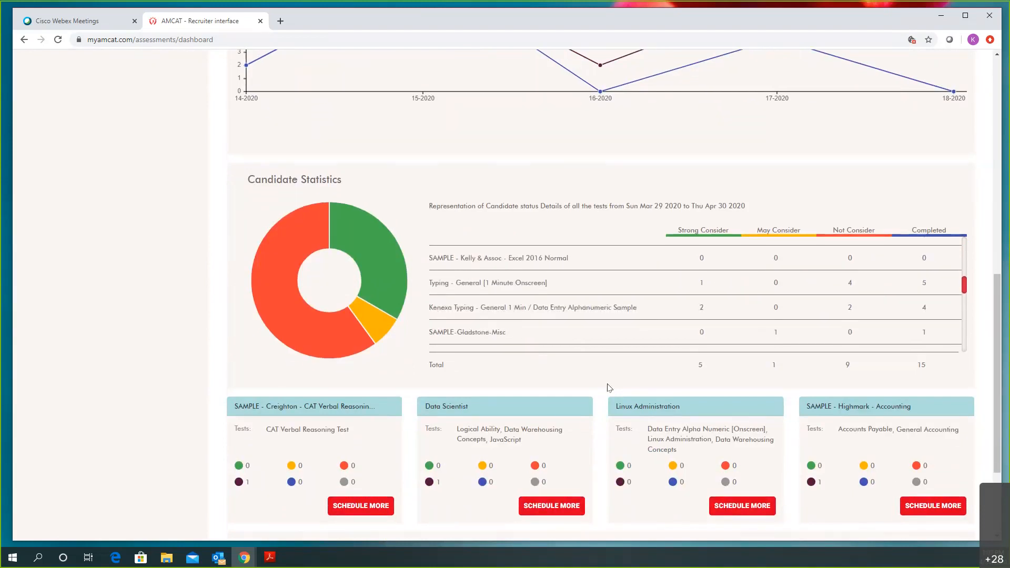
{"action": "scroll", "coordinate": [606, 388], "scroll_direction": "down", "scroll_amount": 3}
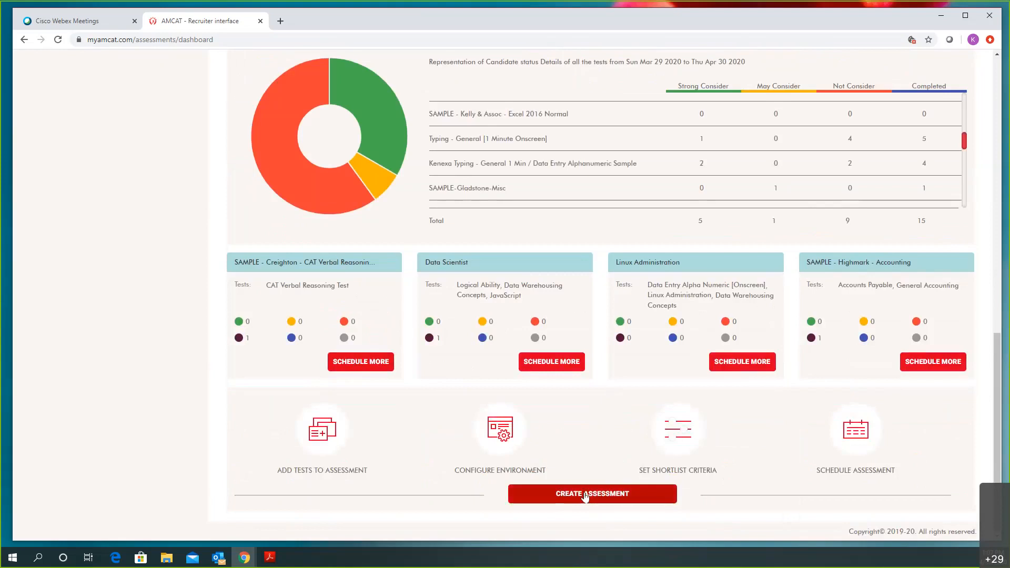
{"action": "scroll", "coordinate": [585, 497], "scroll_direction": "up", "scroll_amount": 1}
{"action": "scroll", "coordinate": [582, 496], "scroll_direction": "up", "scroll_amount": 5}
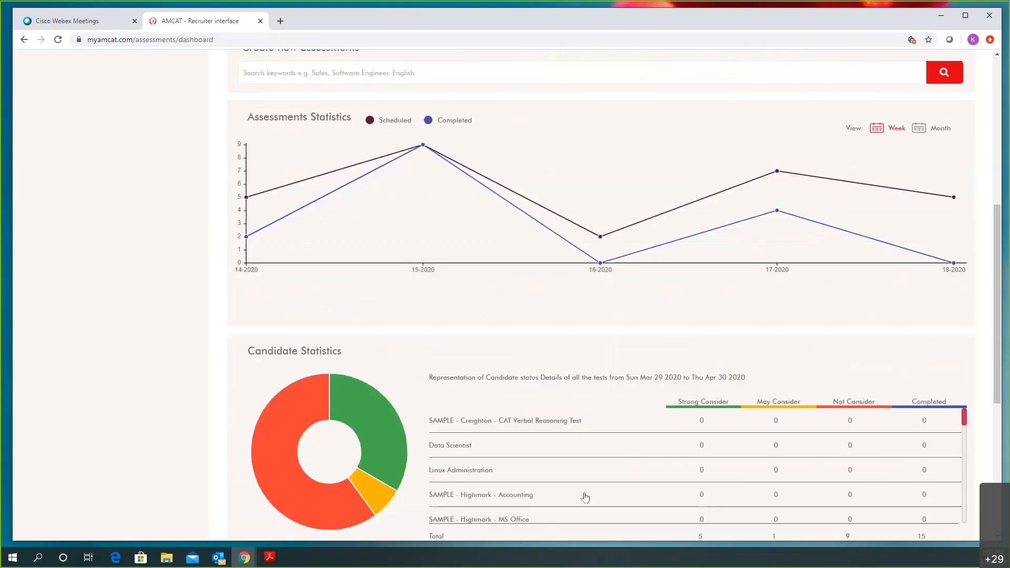
{"action": "scroll", "coordinate": [581, 496], "scroll_direction": "up", "scroll_amount": 7}
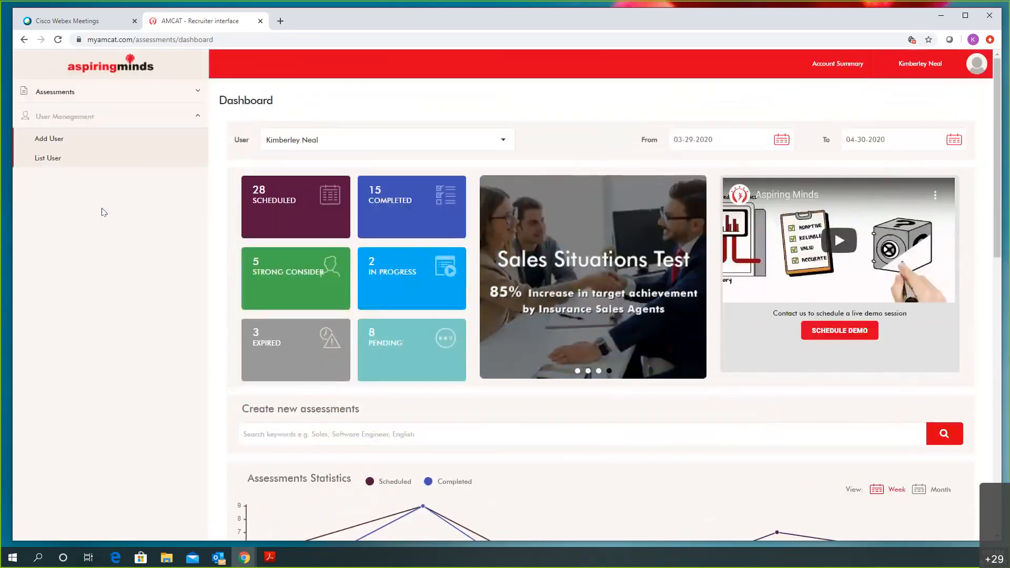
Open My Assessments from the sidebar and try the name search with My Assessments scope
{"action": "left_click", "coordinate": [64, 98]}
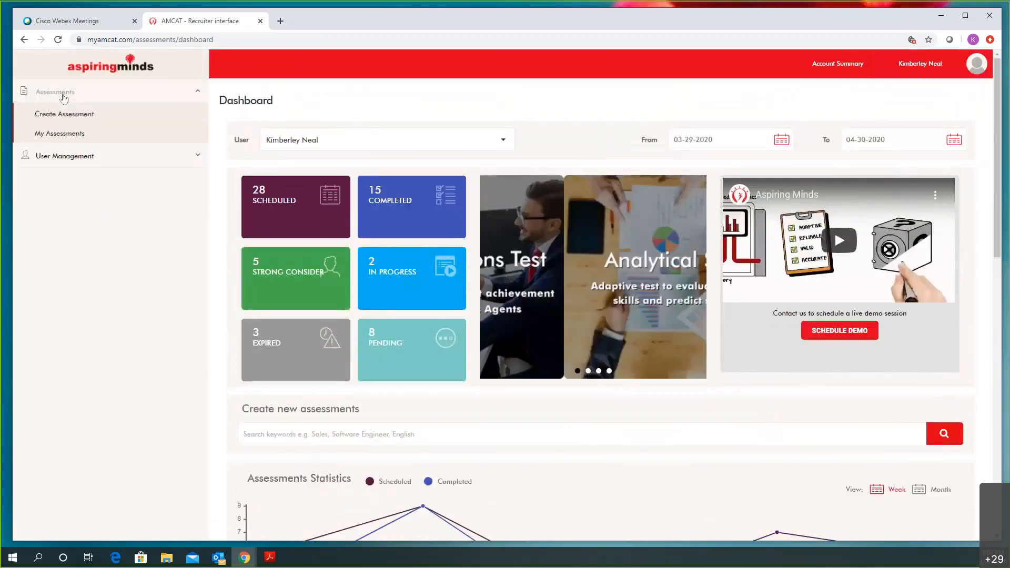
{"action": "left_click", "coordinate": [68, 138]}
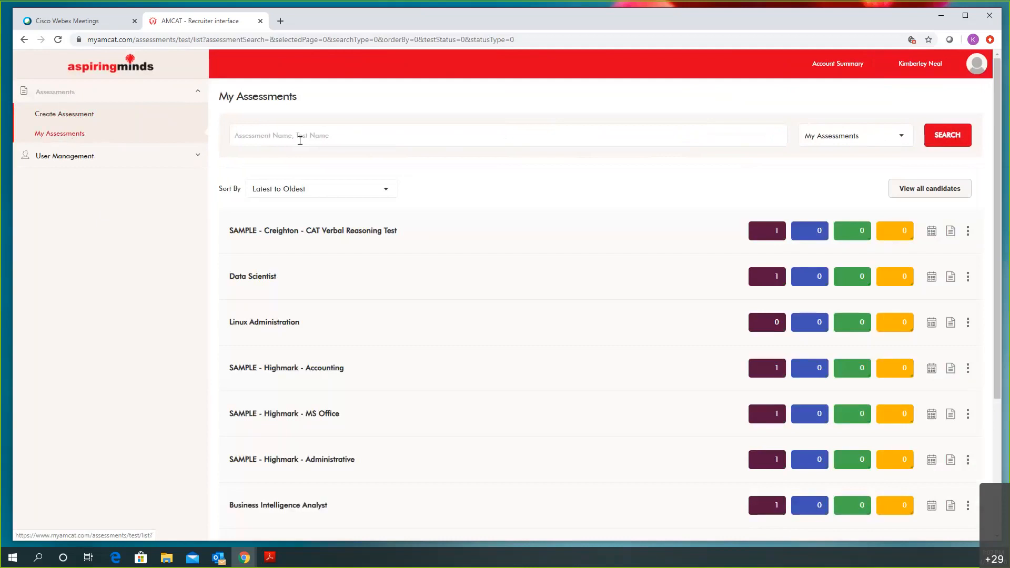
{"action": "left_click", "coordinate": [416, 137]}
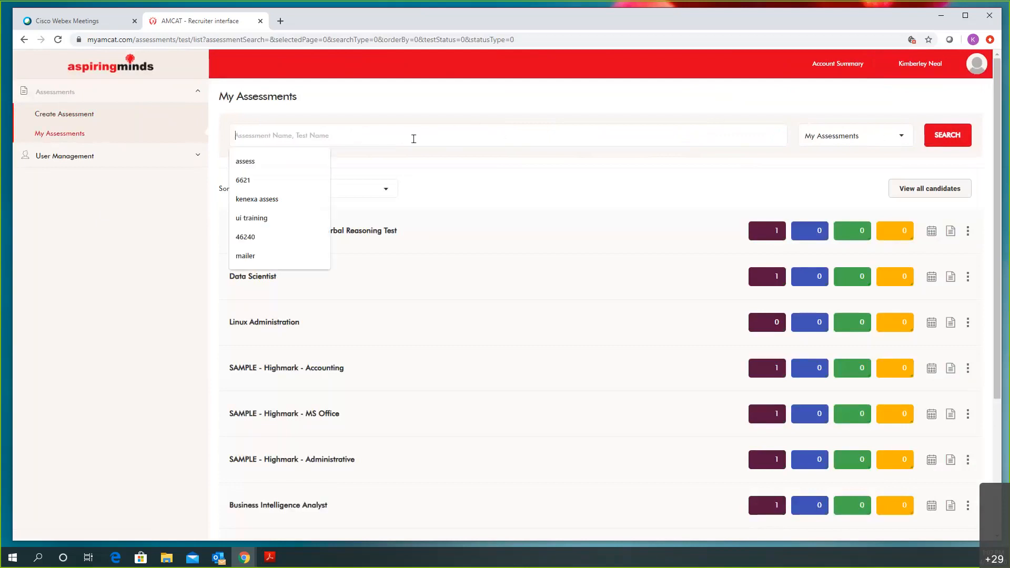
{"action": "left_click", "coordinate": [877, 141]}
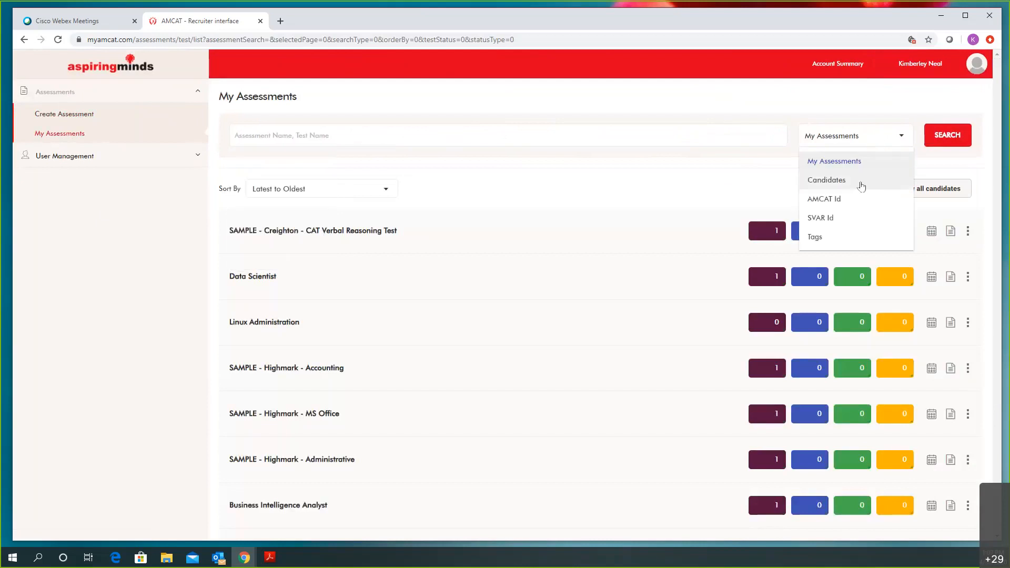
{"action": "left_click", "coordinate": [752, 90]}
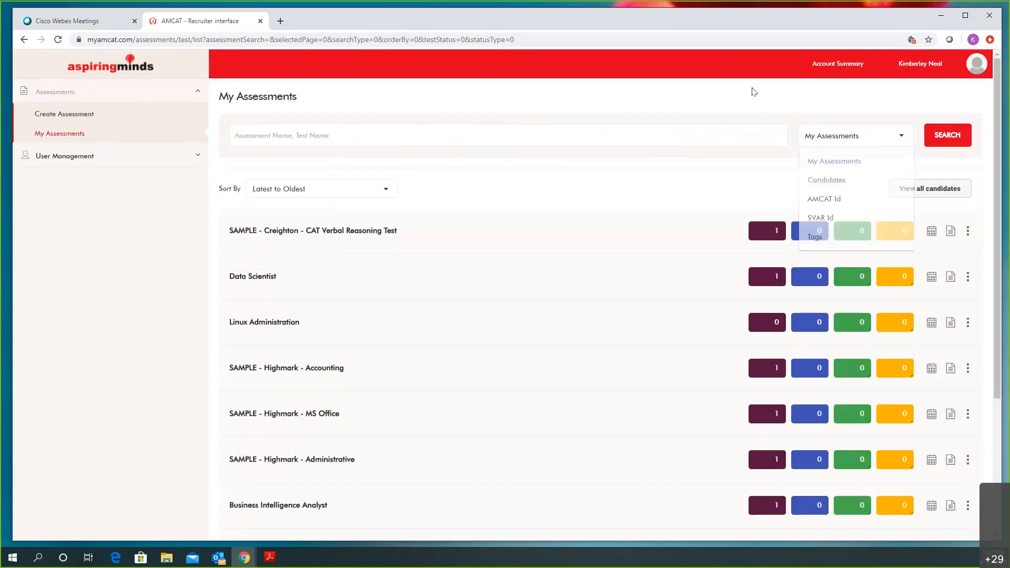
{"action": "left_click", "coordinate": [374, 213]}
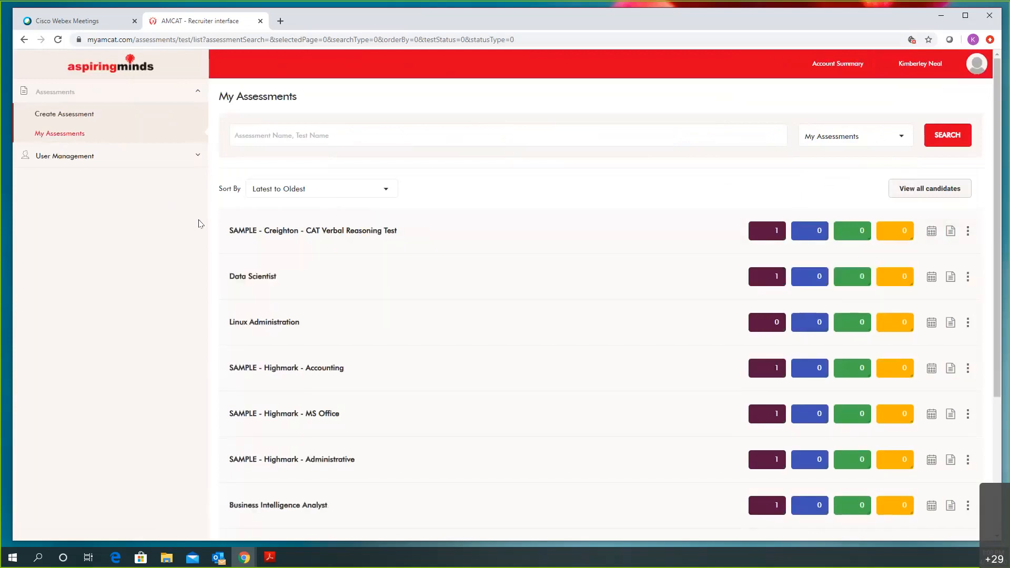
{"action": "mouse_move", "coordinate": [305, 242]}
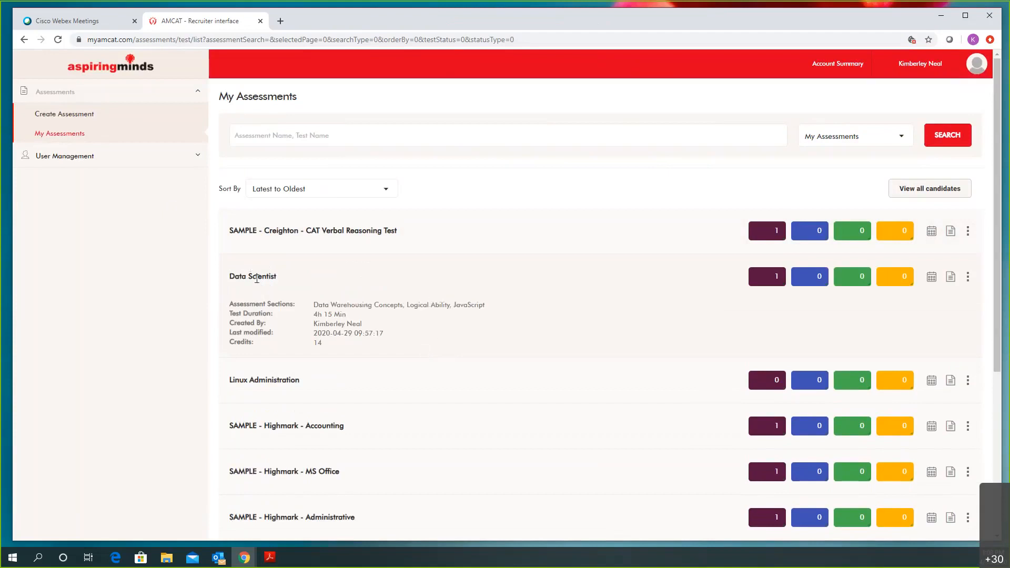
View Linux Administration and Data Scientist details, then go to page 2 of the list
{"action": "left_click", "coordinate": [280, 365]}
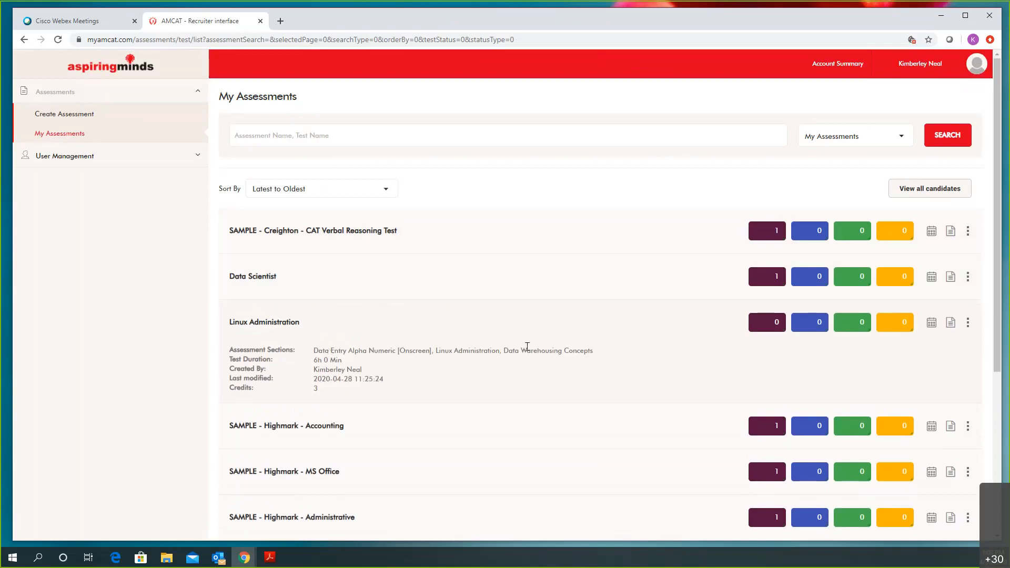
{"action": "scroll", "coordinate": [527, 347], "scroll_direction": "down", "scroll_amount": 3}
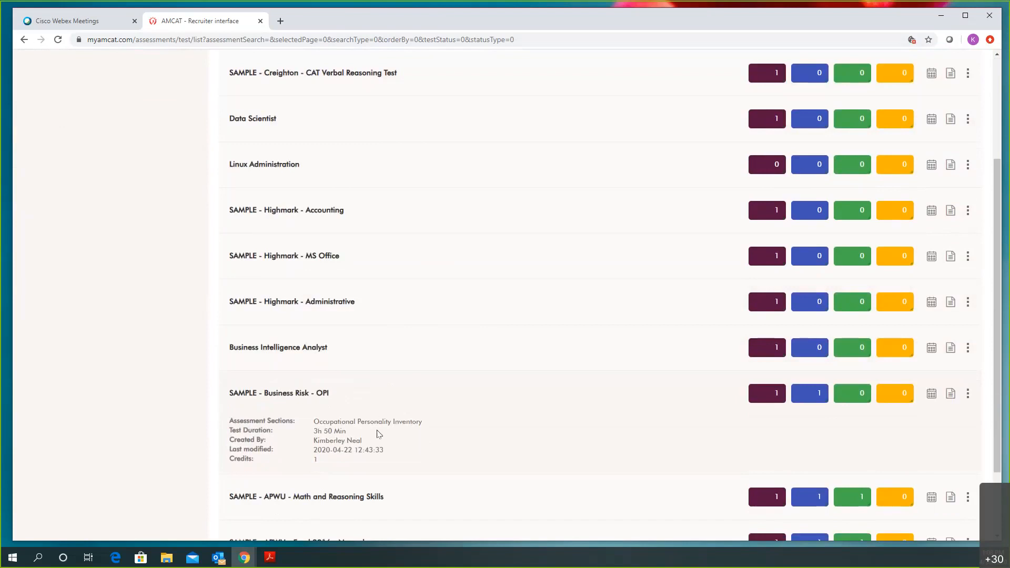
{"action": "scroll", "coordinate": [578, 379], "scroll_direction": "up", "scroll_amount": 3}
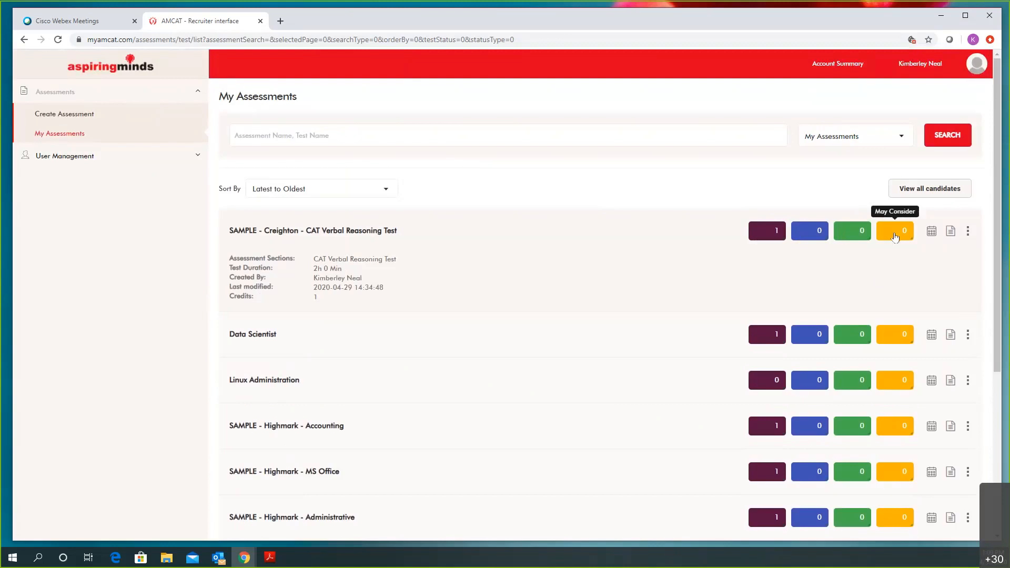
{"action": "left_click", "coordinate": [825, 355]}
{"action": "scroll", "coordinate": [825, 355], "scroll_direction": "down", "scroll_amount": 5}
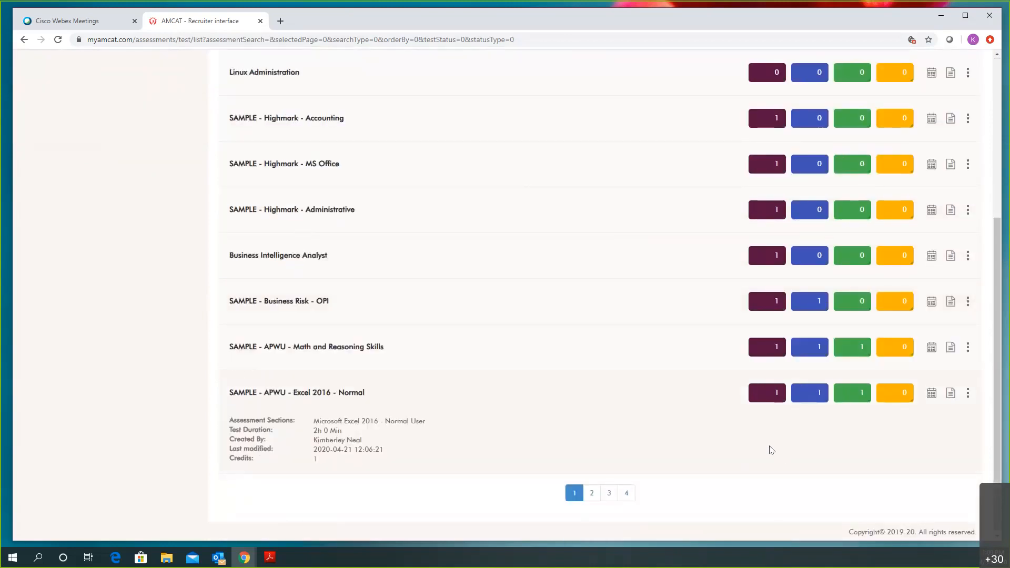
{"action": "left_click", "coordinate": [591, 493]}
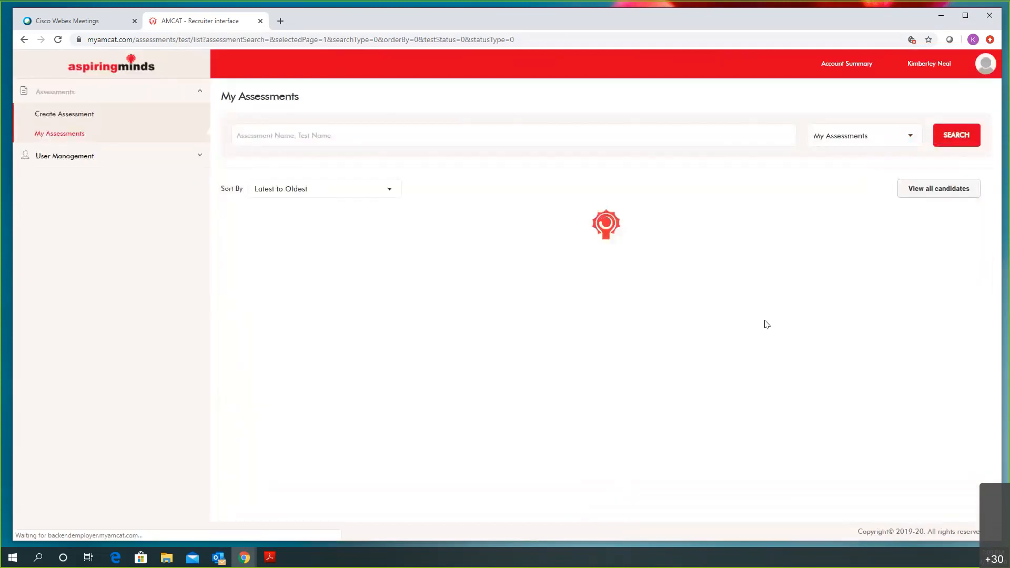
Open the actions menu on the Kenexa Typing - General 1 Min / Data Entry Alphanumeric Sample row
{"action": "scroll", "coordinate": [766, 324], "scroll_direction": "down", "scroll_amount": 1}
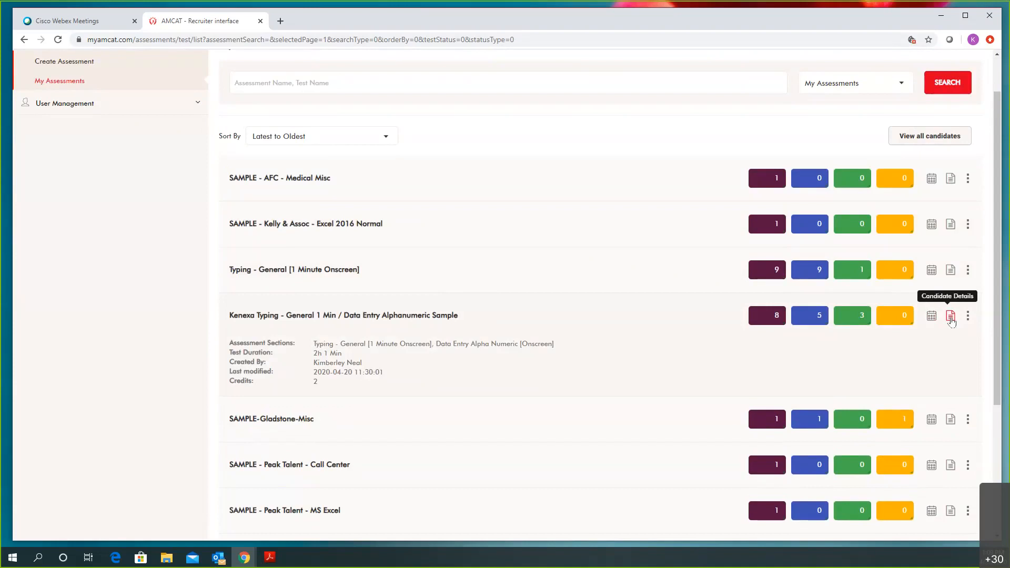
{"action": "left_click", "coordinate": [968, 316]}
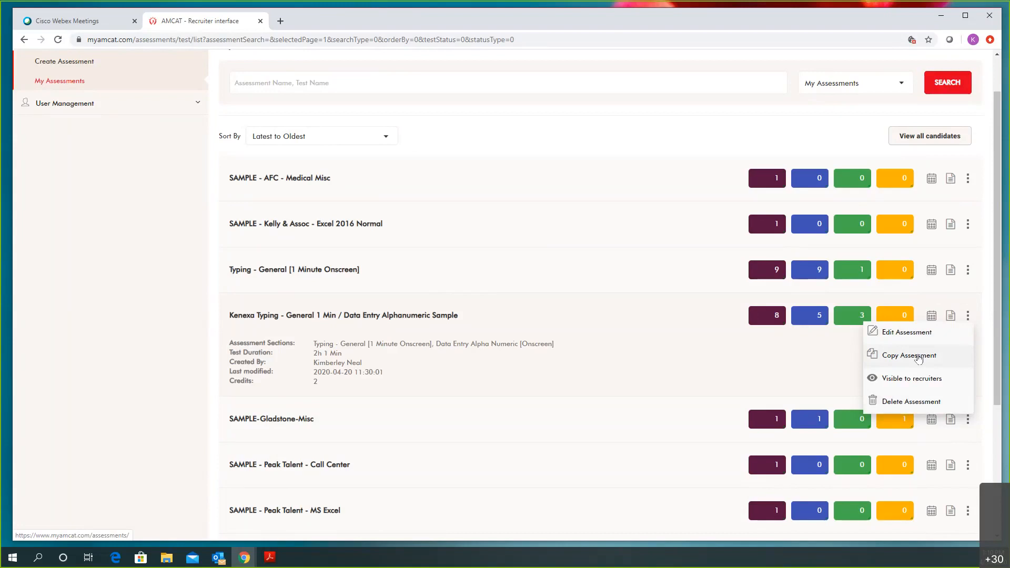
Toggle Kenexa Typing's recruiter visibility switches, then open its 8 scheduled candidates
{"action": "left_click", "coordinate": [900, 380]}
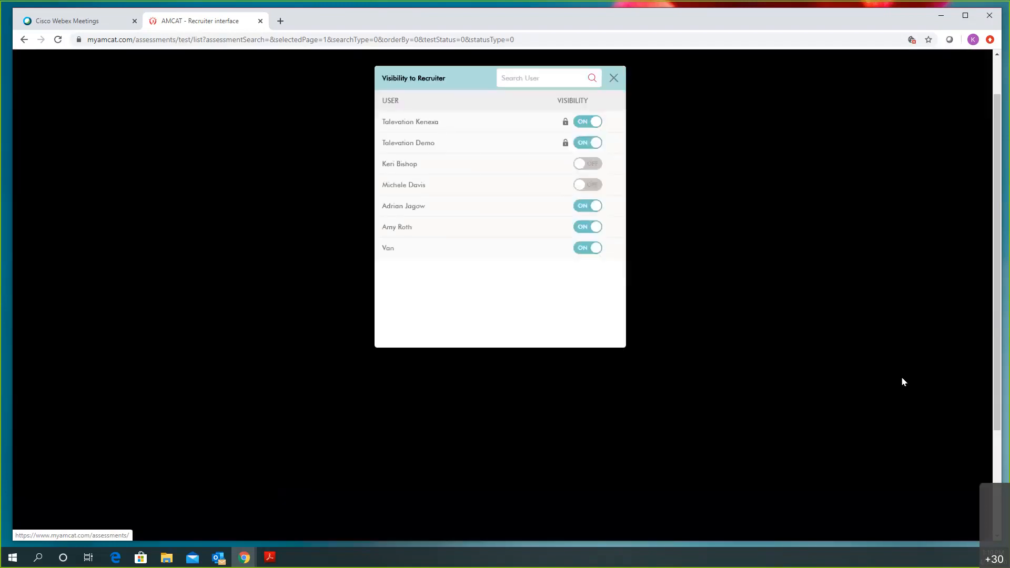
{"action": "left_click", "coordinate": [587, 206]}
{"action": "left_click", "coordinate": [590, 186]}
{"action": "left_click", "coordinate": [593, 170]}
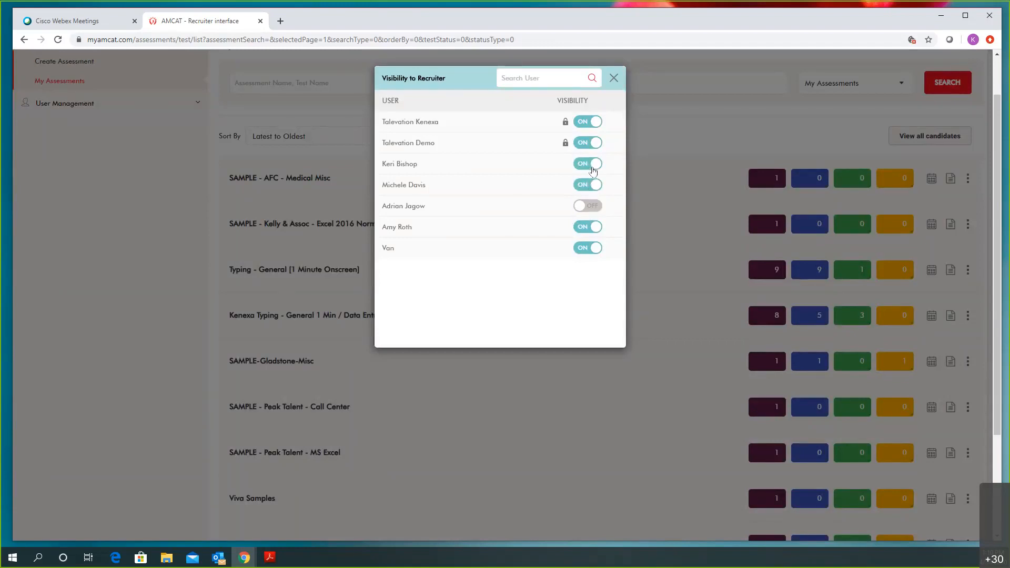
{"action": "left_click", "coordinate": [579, 246]}
{"action": "left_click", "coordinate": [612, 80]}
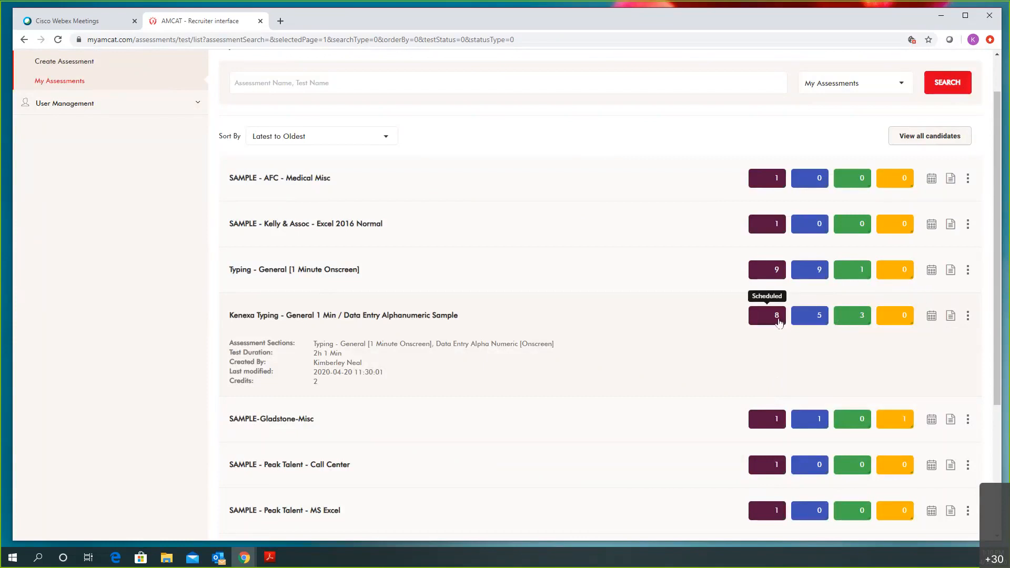
{"action": "left_click", "coordinate": [853, 410]}
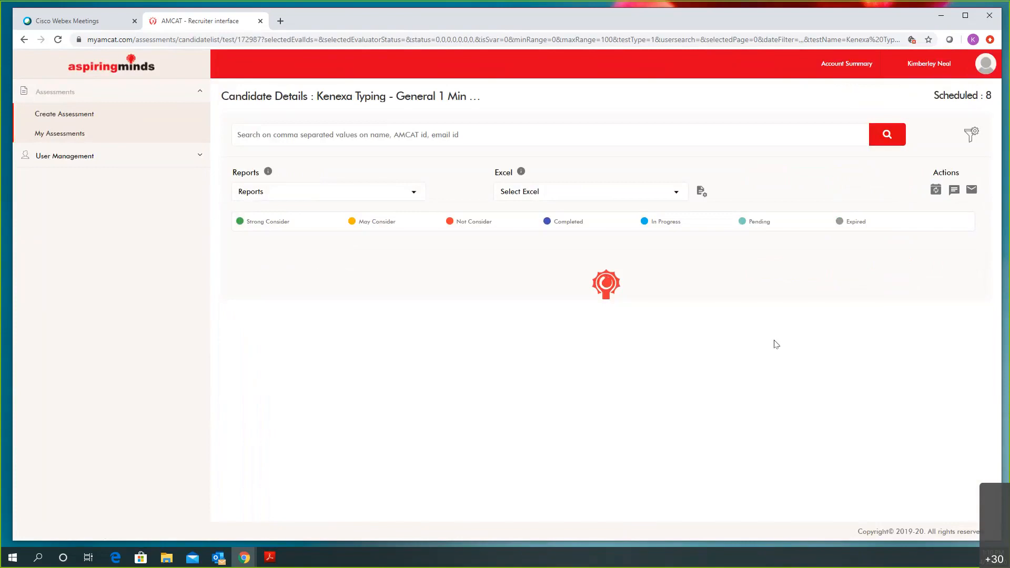
Open the assessment report of the candidate scoring 99 in typing and 95 in data entry
{"action": "scroll", "coordinate": [776, 344], "scroll_direction": "down", "scroll_amount": 6}
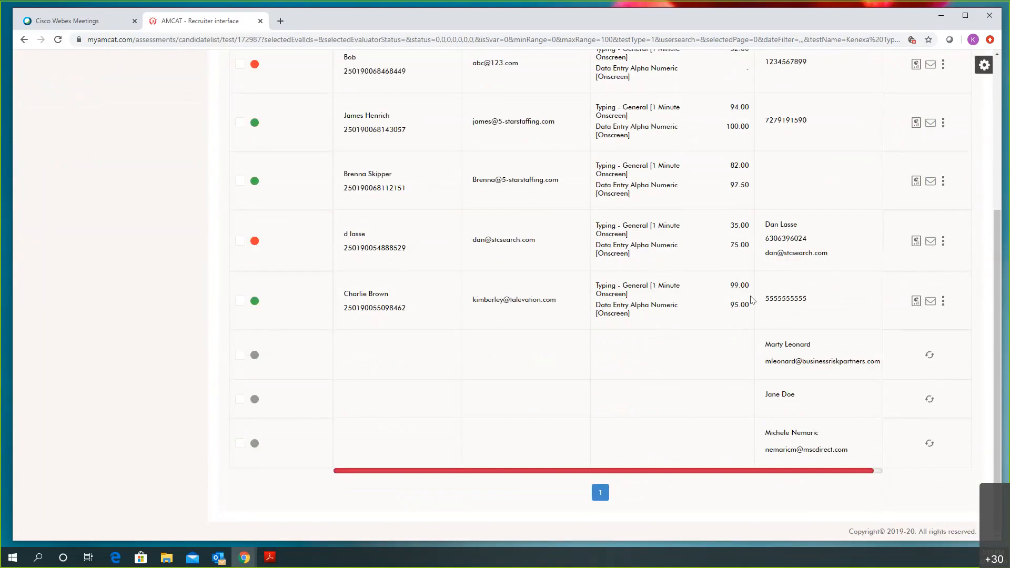
{"action": "left_click", "coordinate": [915, 301]}
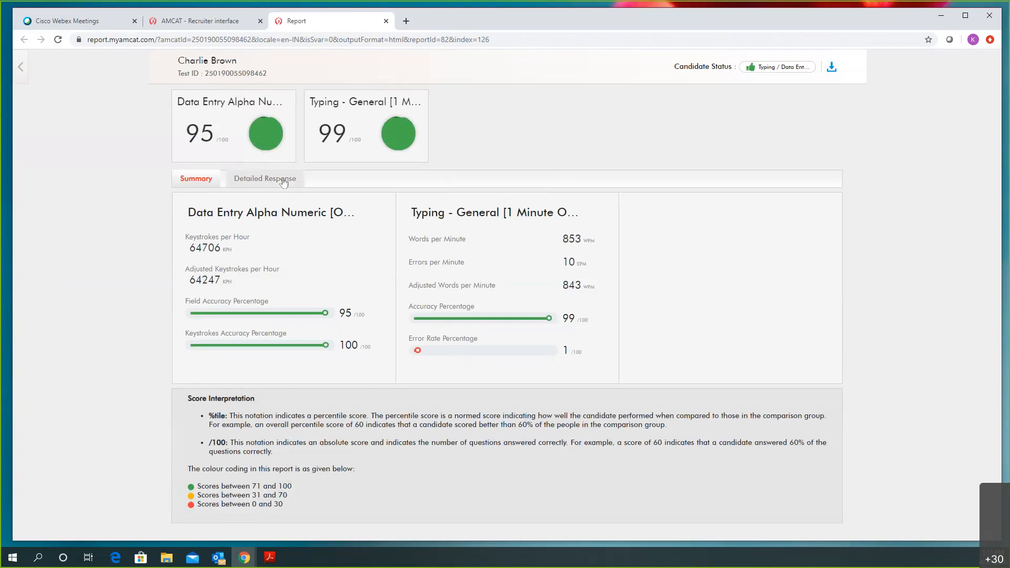
Check the Data Entry and Typing detailed responses (page 2 of 2), then download the report PDF
{"action": "left_click", "coordinate": [264, 178]}
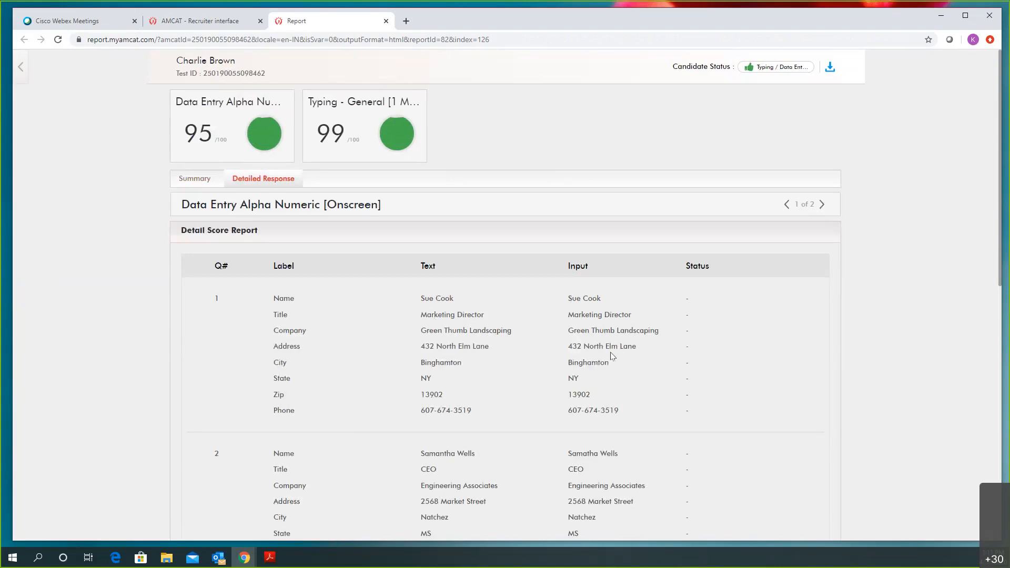
{"action": "scroll", "coordinate": [612, 356], "scroll_direction": "down", "scroll_amount": 10}
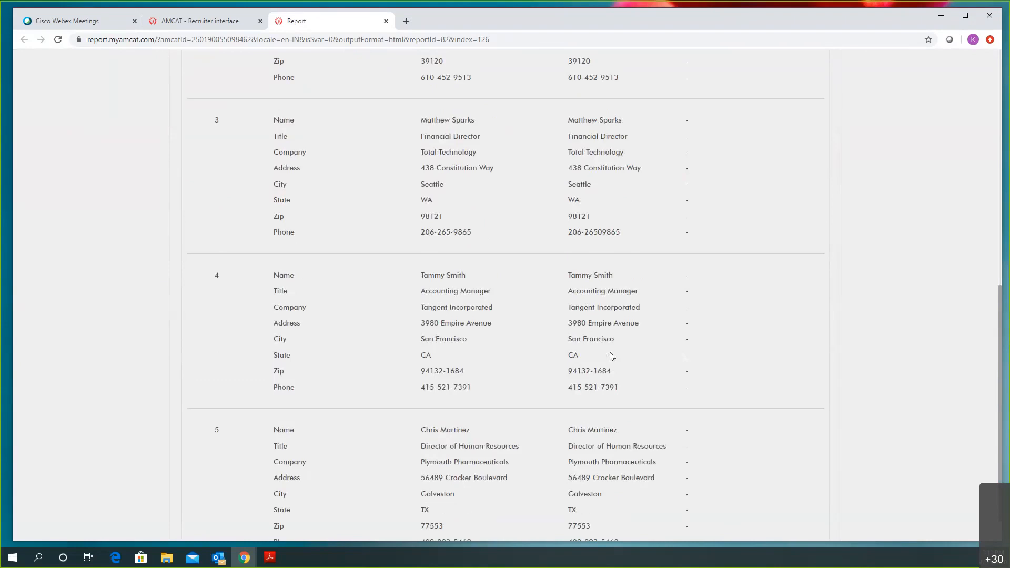
{"action": "scroll", "coordinate": [608, 351], "scroll_direction": "up", "scroll_amount": 10}
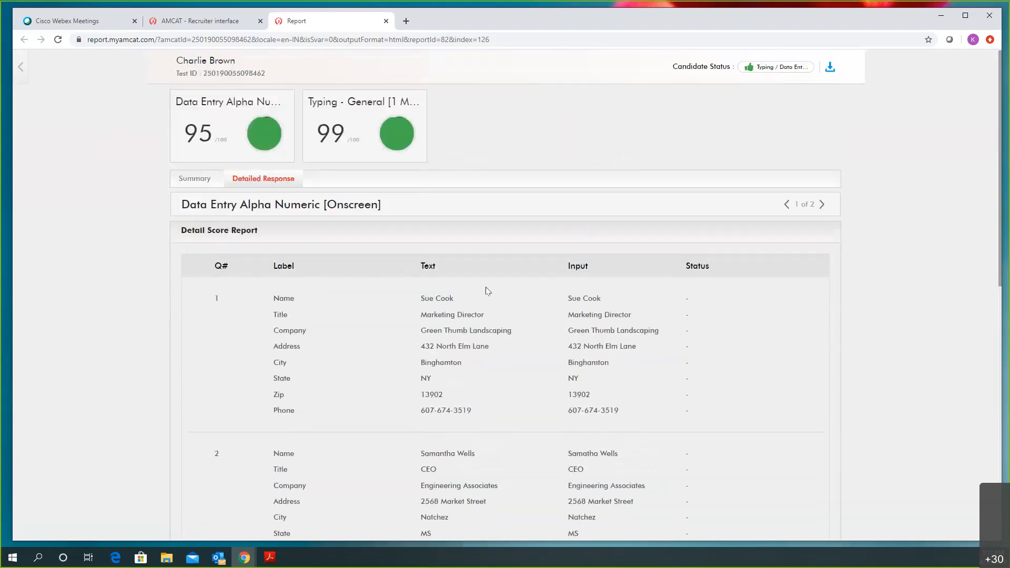
{"action": "left_click", "coordinate": [823, 206]}
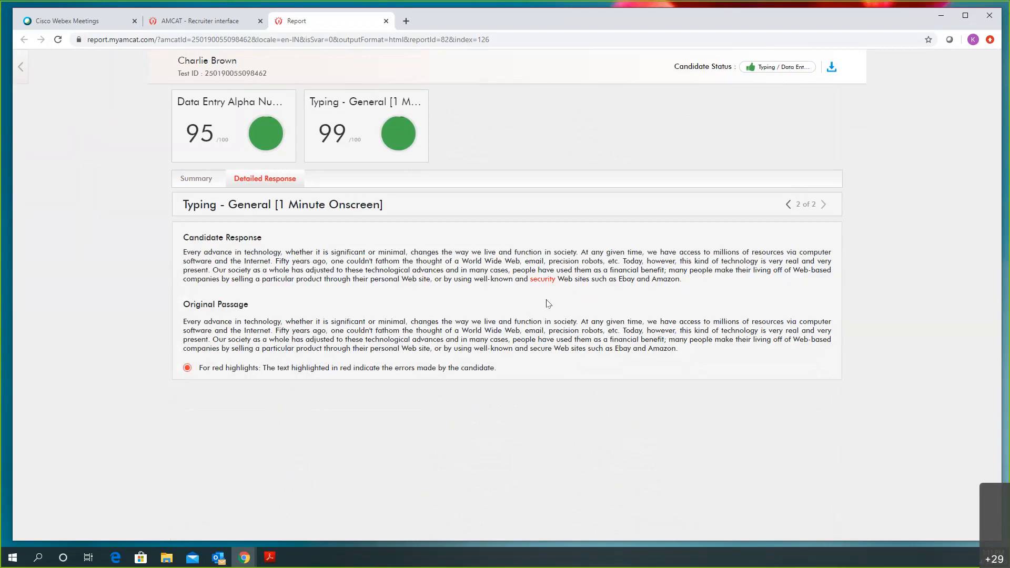
{"action": "left_click", "coordinate": [831, 72]}
{"action": "left_click", "coordinate": [830, 67]}
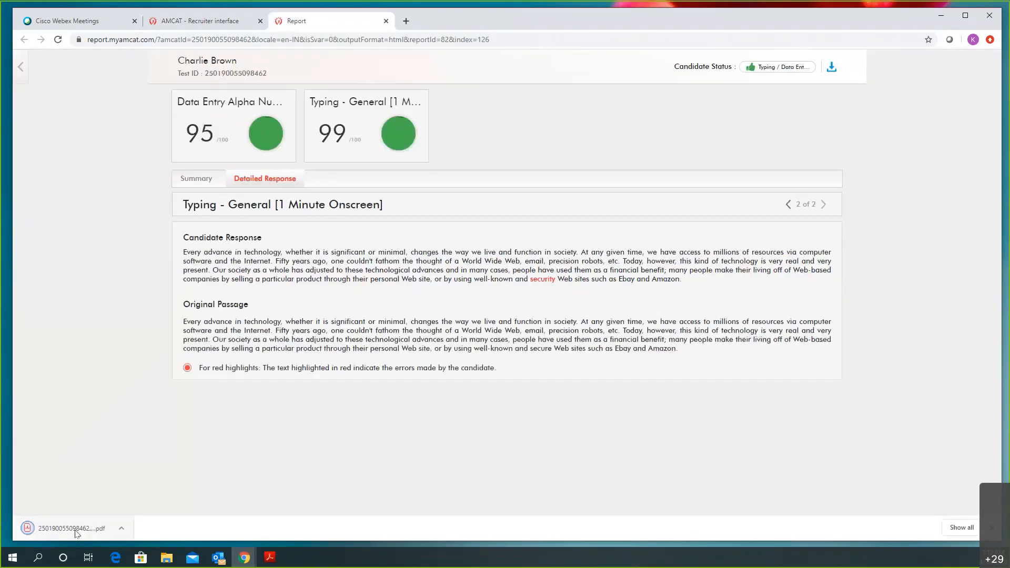
Scroll through the 5-page report PDF in Chrome, then close it and the Report tab
{"action": "left_click", "coordinate": [70, 528]}
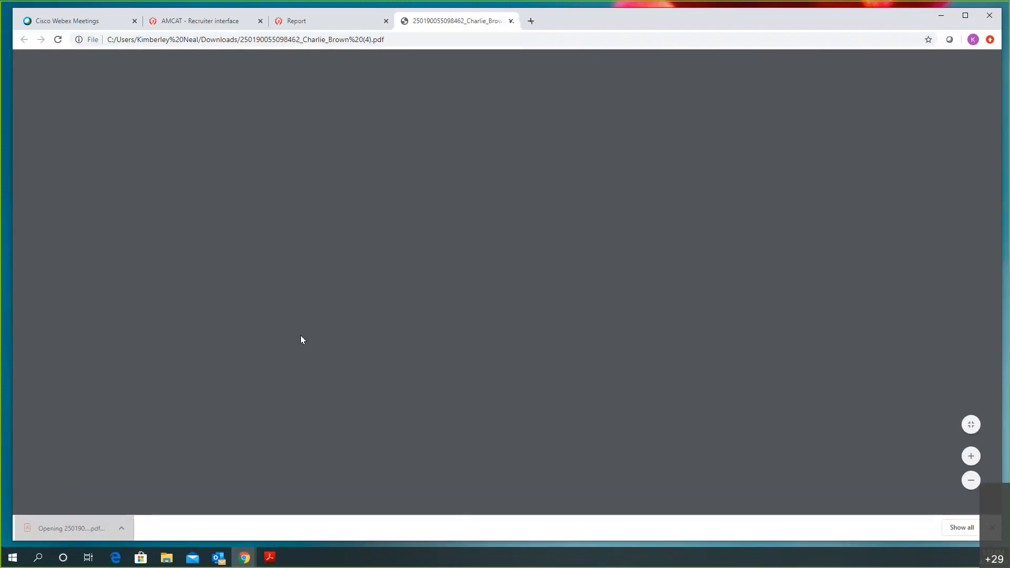
{"action": "scroll", "coordinate": [391, 304], "scroll_direction": "down", "scroll_amount": 10}
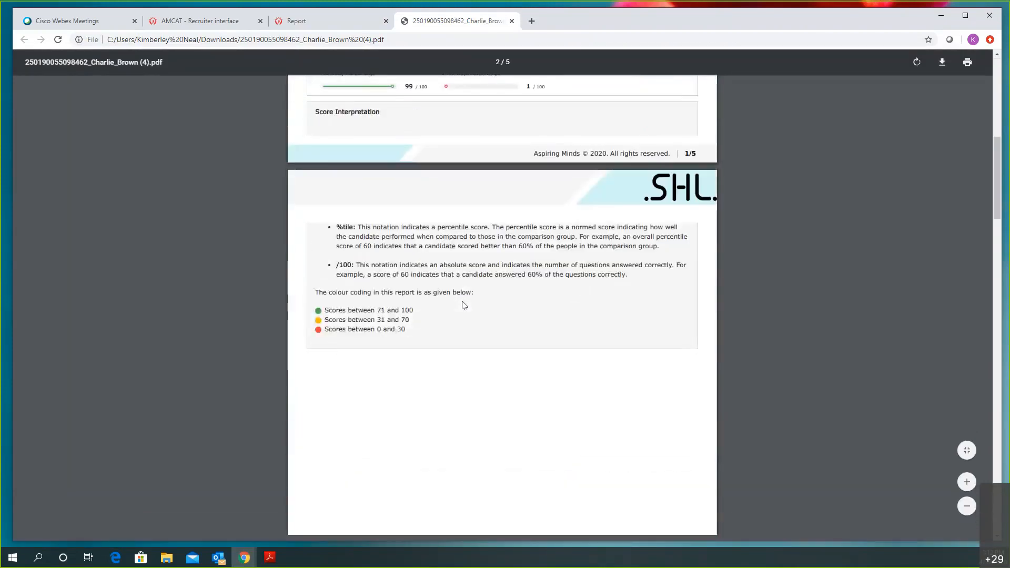
{"action": "scroll", "coordinate": [464, 305], "scroll_direction": "down", "scroll_amount": 3}
{"action": "scroll", "coordinate": [462, 303], "scroll_direction": "down", "scroll_amount": 15}
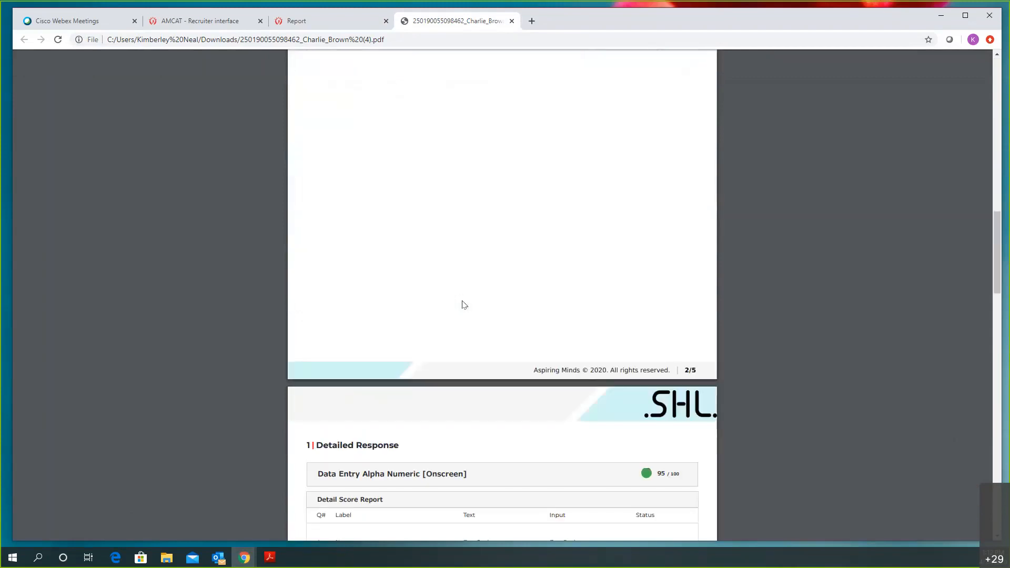
{"action": "scroll", "coordinate": [462, 295], "scroll_direction": "up", "scroll_amount": 6}
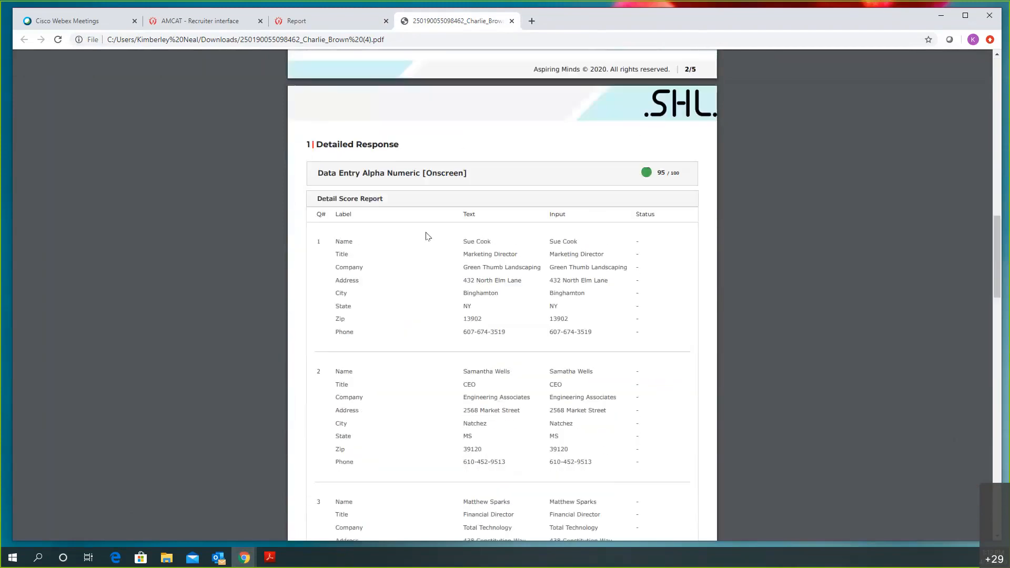
{"action": "scroll", "coordinate": [427, 231], "scroll_direction": "up", "scroll_amount": 15}
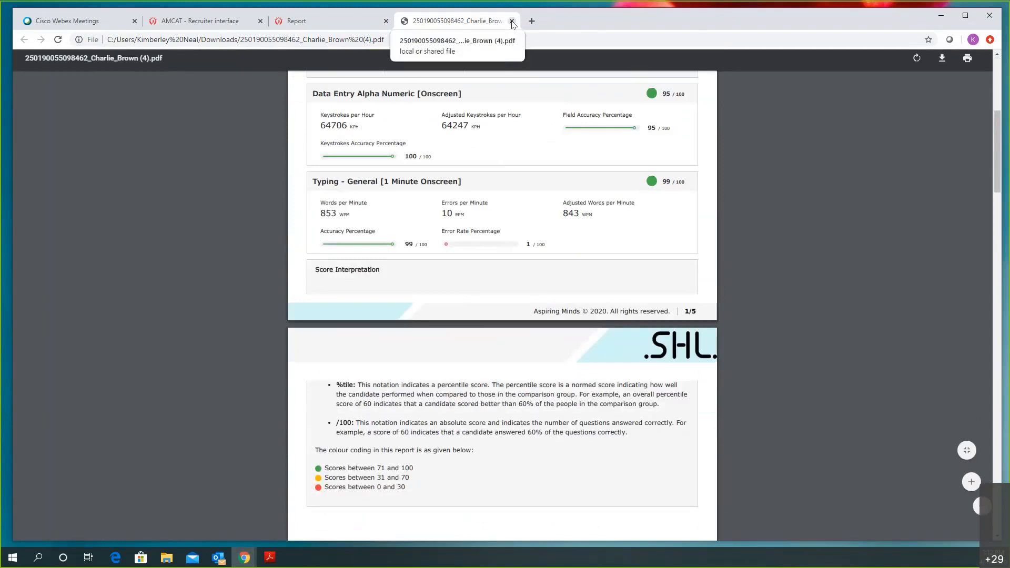
{"action": "left_click", "coordinate": [511, 21]}
{"action": "left_click", "coordinate": [386, 21]}
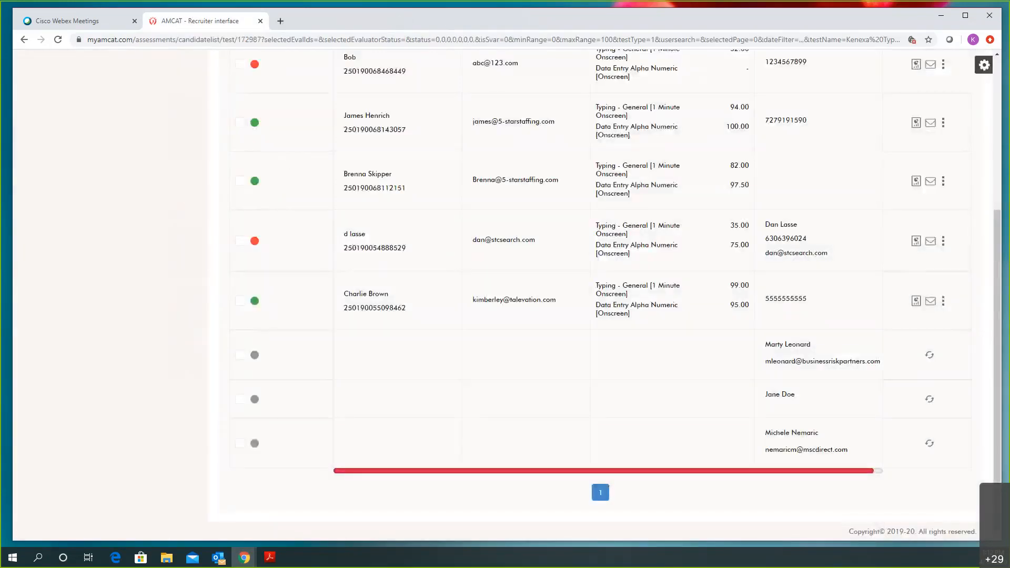
{"action": "scroll", "coordinate": [757, 422], "scroll_direction": "up", "scroll_amount": 2}
{"action": "scroll", "coordinate": [758, 422], "scroll_direction": "up", "scroll_amount": 3}
{"action": "scroll", "coordinate": [757, 421], "scroll_direction": "down", "scroll_amount": 5}
{"action": "scroll", "coordinate": [371, 381], "scroll_direction": "up", "scroll_amount": 4}
{"action": "scroll", "coordinate": [413, 470], "scroll_direction": "down", "scroll_amount": 5}
{"action": "scroll", "coordinate": [861, 468], "scroll_direction": "up", "scroll_amount": 3}
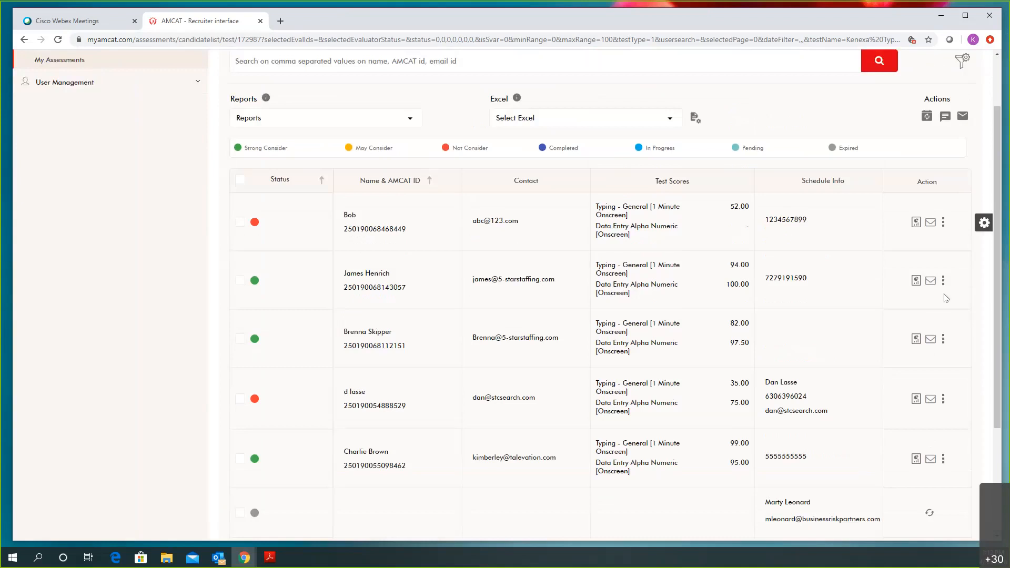
{"action": "scroll", "coordinate": [895, 158], "scroll_direction": "down", "scroll_amount": 3}
{"action": "scroll", "coordinate": [867, 194], "scroll_direction": "up", "scroll_amount": 4}
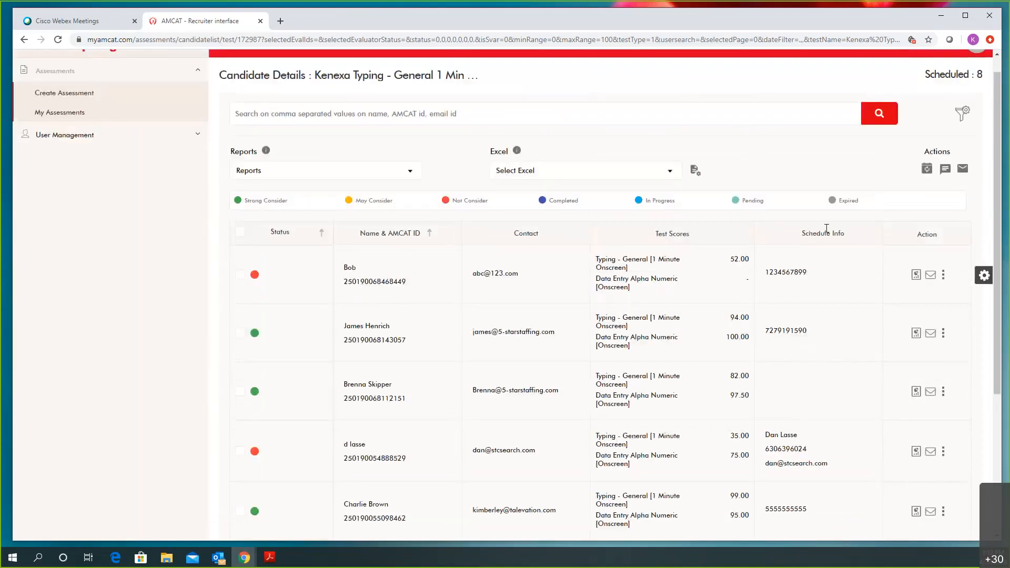
{"action": "scroll", "coordinate": [834, 234], "scroll_direction": "down", "scroll_amount": 4}
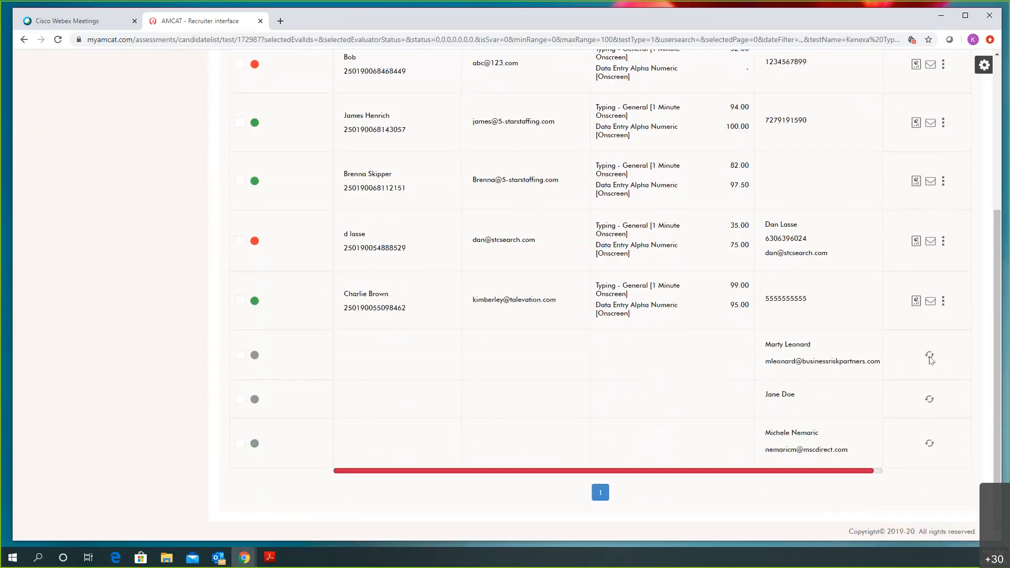
{"action": "scroll", "coordinate": [930, 359], "scroll_direction": "up", "scroll_amount": 3}
{"action": "left_click_drag", "start_coordinate": [839, 180], "coordinate": [801, 181]}
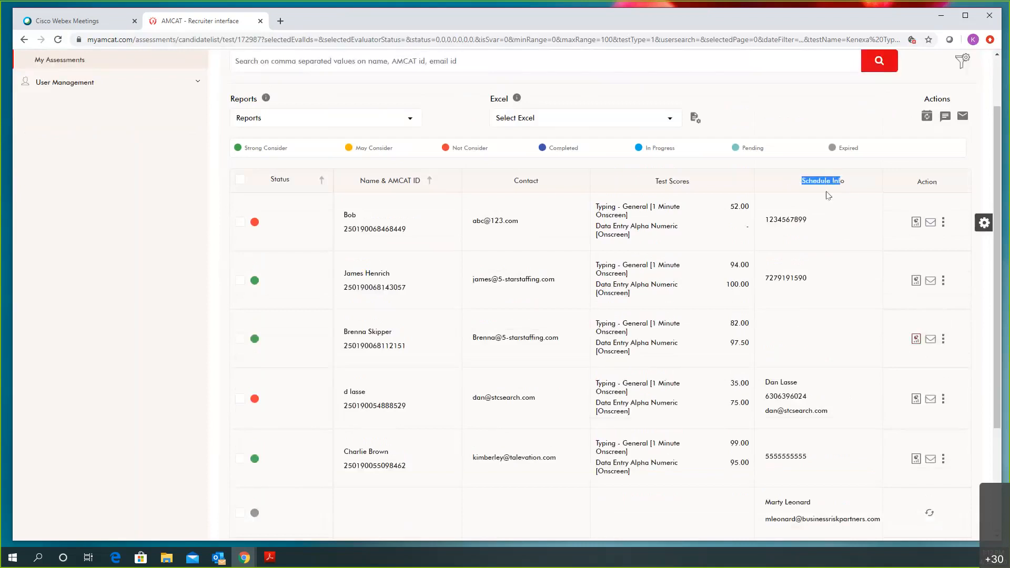
Keep the Name & AMCAT ID, Contact and Schedule Info grid columns and save them for all users
{"action": "left_click", "coordinate": [984, 224]}
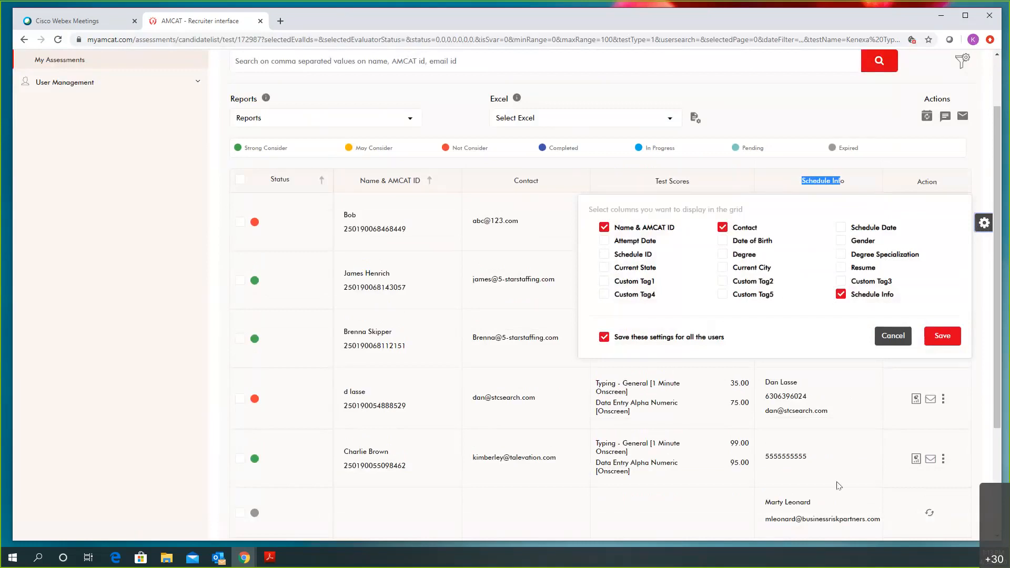
{"action": "left_click", "coordinate": [942, 337]}
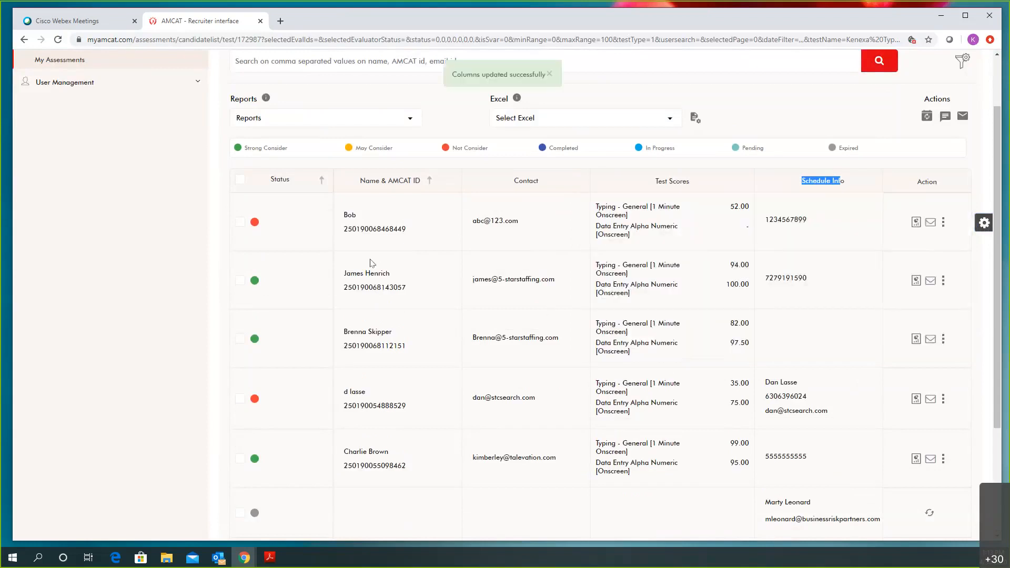
{"action": "scroll", "coordinate": [374, 261], "scroll_direction": "up", "scroll_amount": 2}
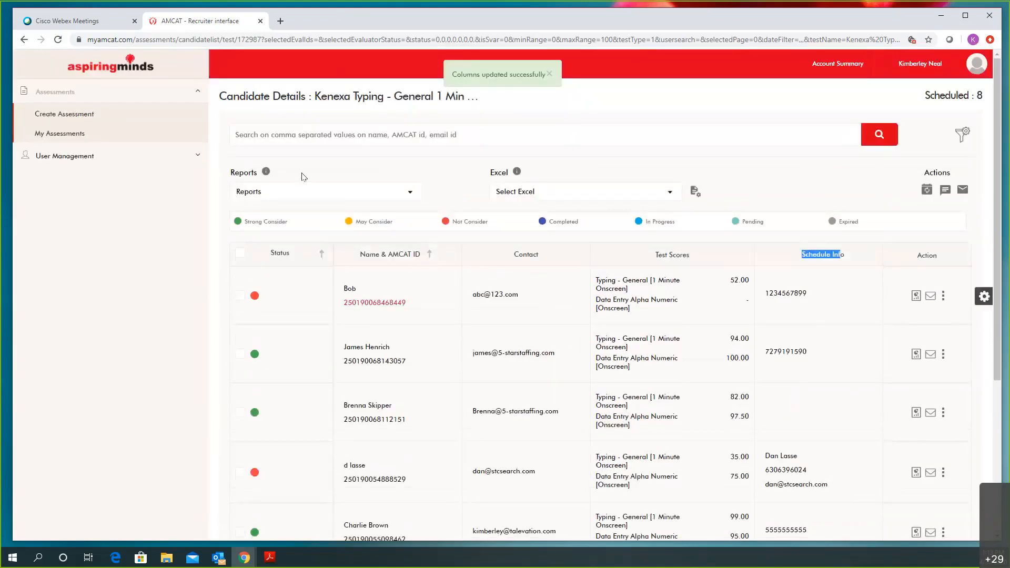
Return to the My Assessments list, headed by SAMPLE - Creighton - CAT Verbal Reasoning Test
{"action": "left_click", "coordinate": [60, 135]}
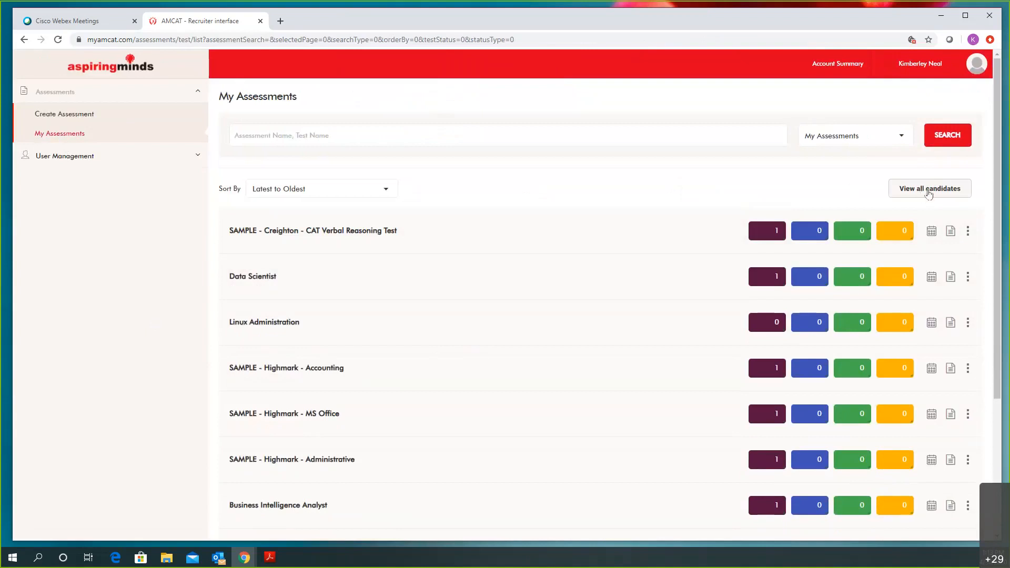
Show candidates across all assessments and browse the Schedule By and Assessments filter options
{"action": "left_click", "coordinate": [928, 194]}
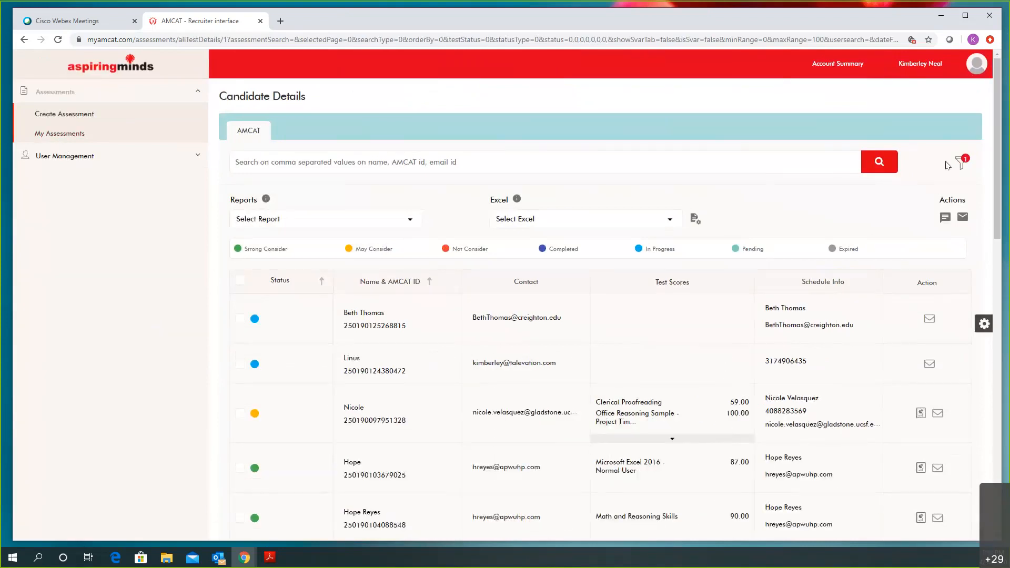
{"action": "left_click", "coordinate": [960, 162]}
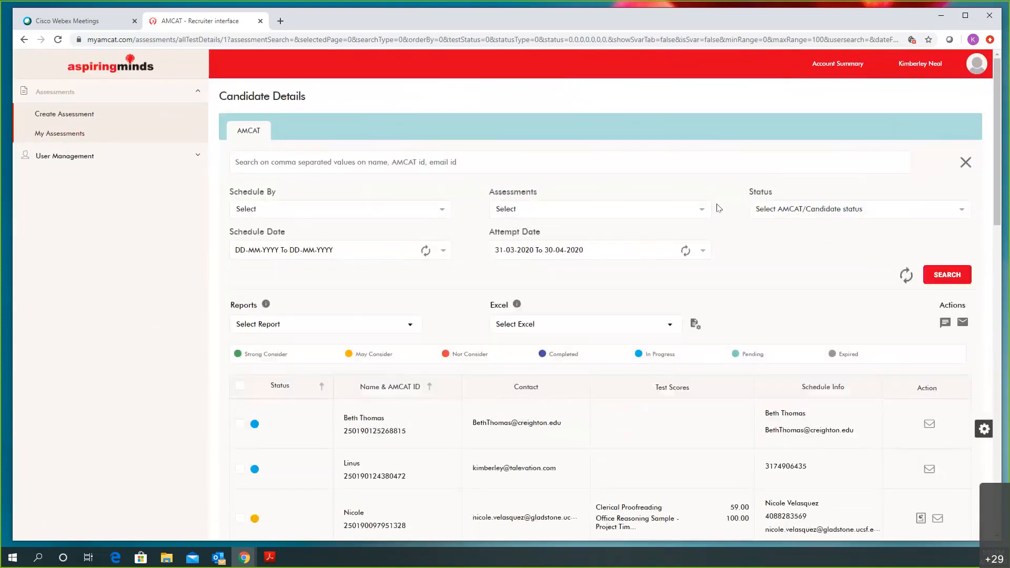
{"action": "scroll", "coordinate": [719, 208], "scroll_direction": "down", "scroll_amount": 1}
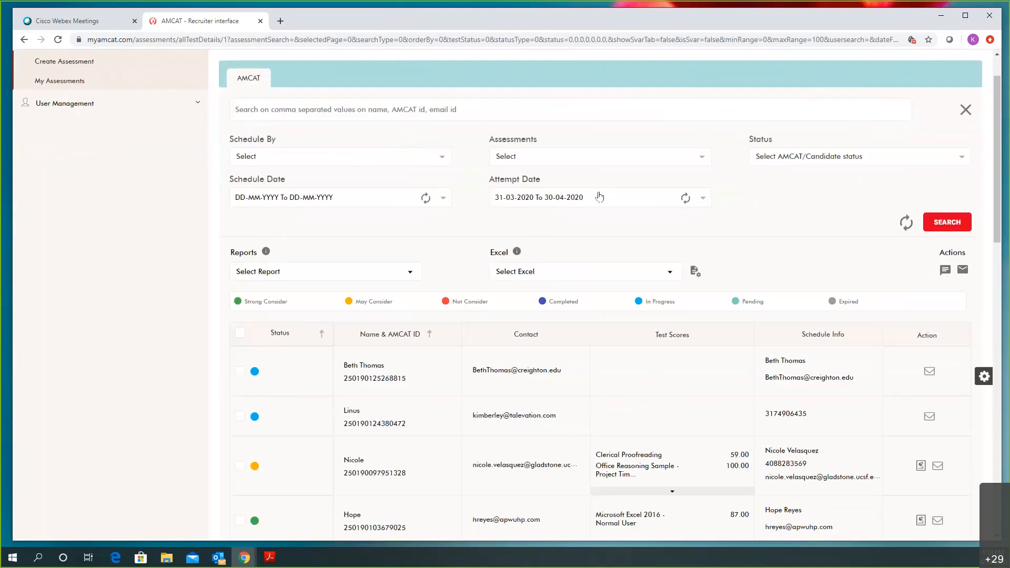
{"action": "left_click", "coordinate": [441, 158]}
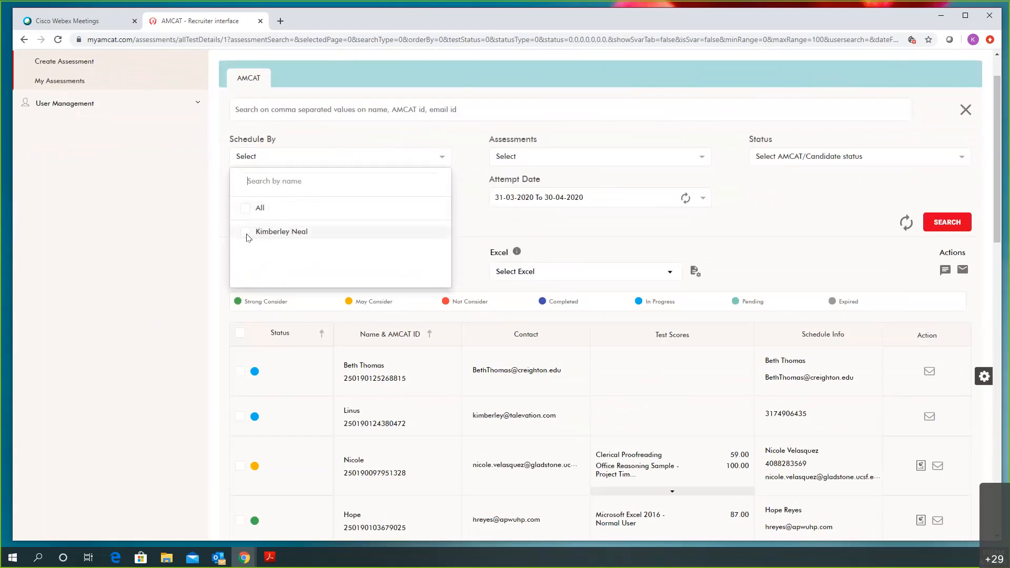
{"action": "left_click", "coordinate": [594, 162]}
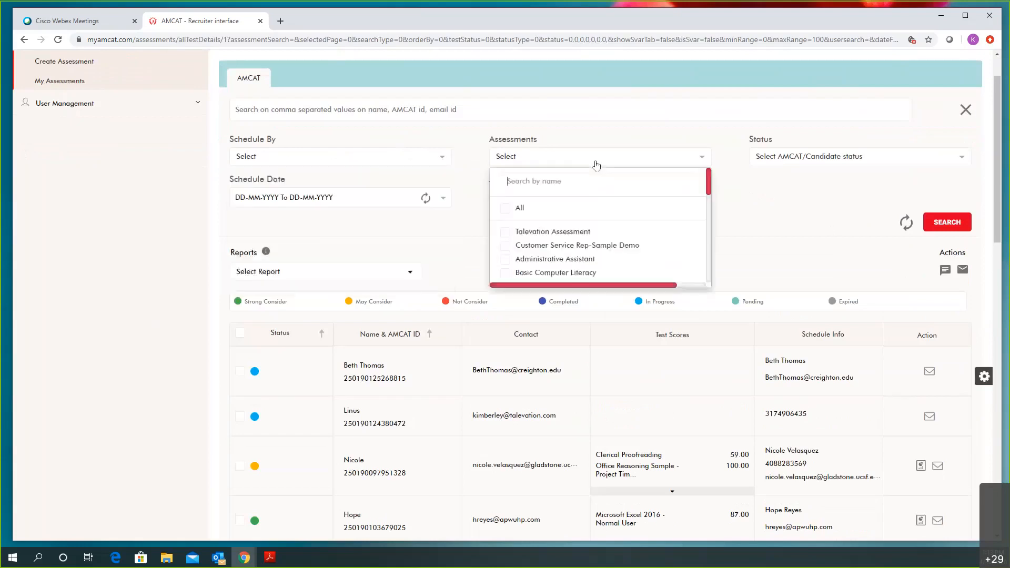
{"action": "scroll", "coordinate": [552, 247], "scroll_direction": "down", "scroll_amount": 5}
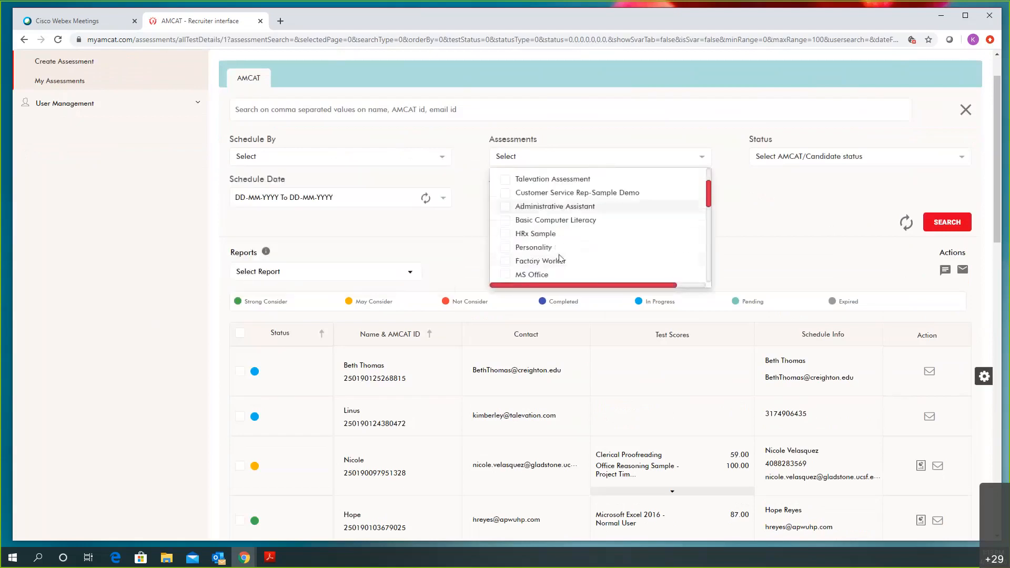
{"action": "scroll", "coordinate": [557, 252], "scroll_direction": "down", "scroll_amount": 2}
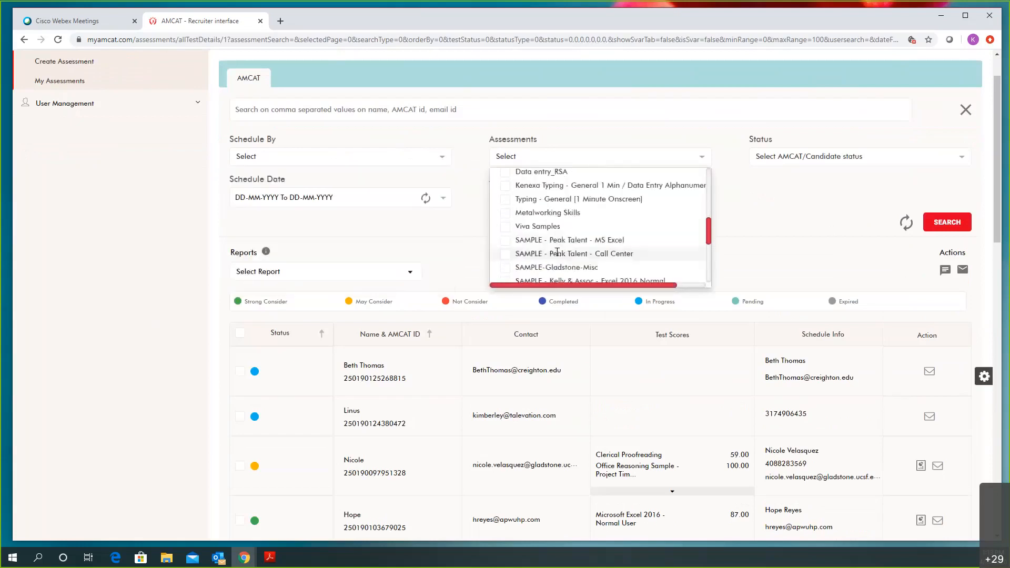
{"action": "scroll", "coordinate": [556, 251], "scroll_direction": "up", "scroll_amount": 2}
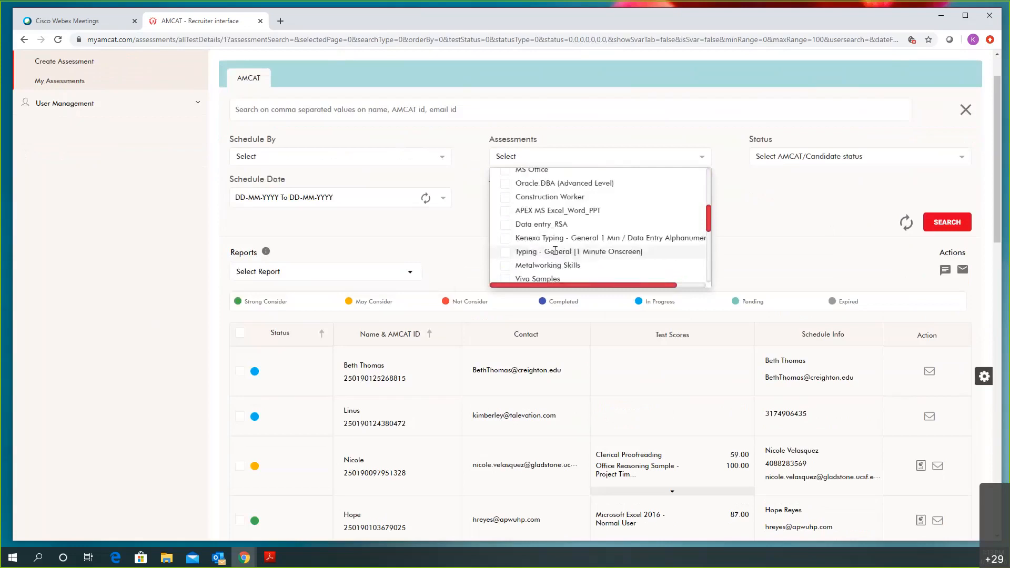
Look over the candidate Status filter options, then close them
{"action": "left_click", "coordinate": [830, 159]}
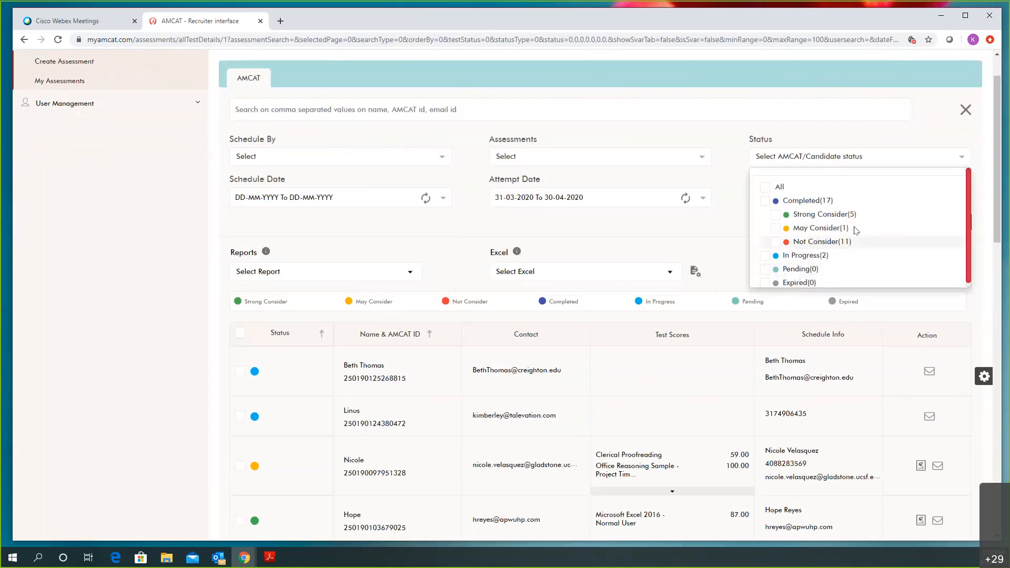
{"action": "left_click", "coordinate": [680, 234]}
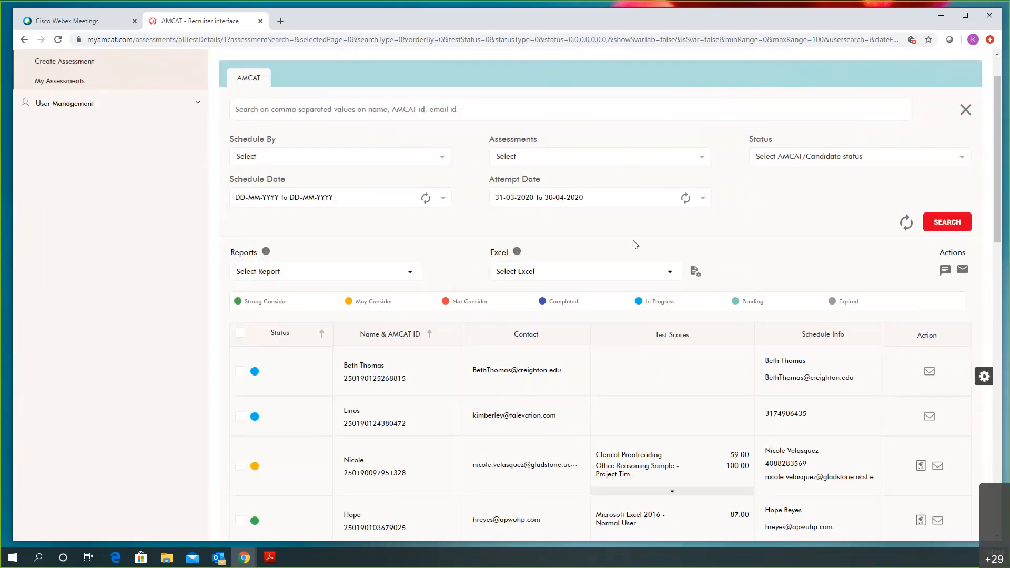
{"action": "scroll", "coordinate": [635, 244], "scroll_direction": "up", "scroll_amount": 1}
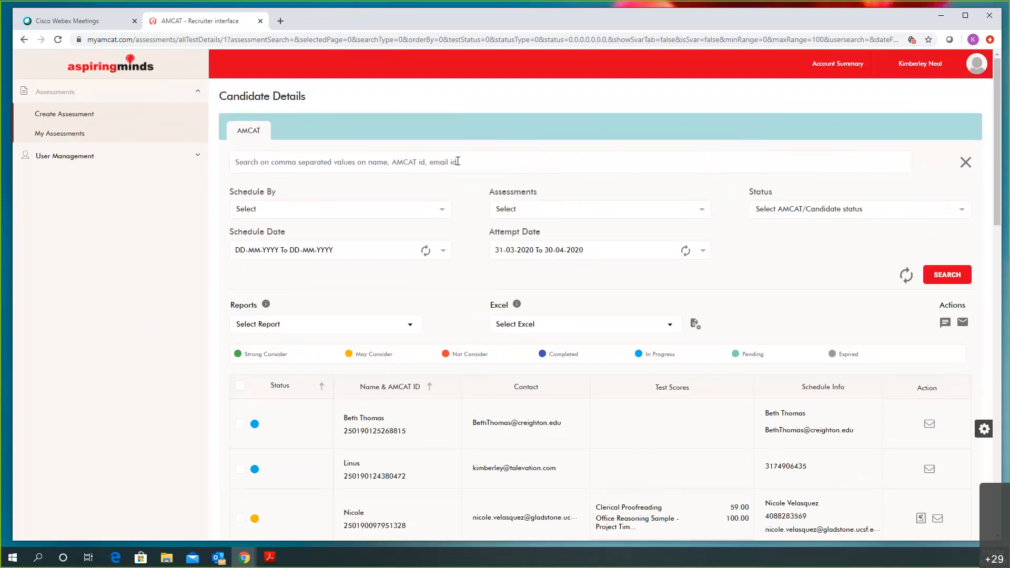
{"action": "scroll", "coordinate": [513, 234], "scroll_direction": "down", "scroll_amount": 1}
{"action": "scroll", "coordinate": [704, 218], "scroll_direction": "down", "scroll_amount": 2}
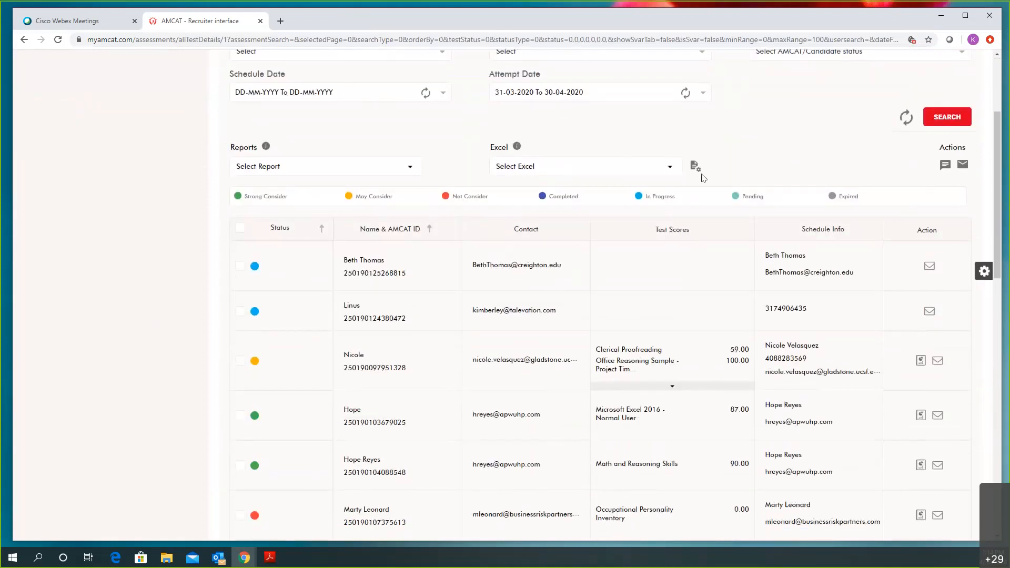
Choose Standard Excel as the candidate list export format
{"action": "left_click", "coordinate": [665, 189]}
{"action": "scroll", "coordinate": [831, 216], "scroll_direction": "up", "scroll_amount": 1}
{"action": "scroll", "coordinate": [816, 243], "scroll_direction": "up", "scroll_amount": 1}
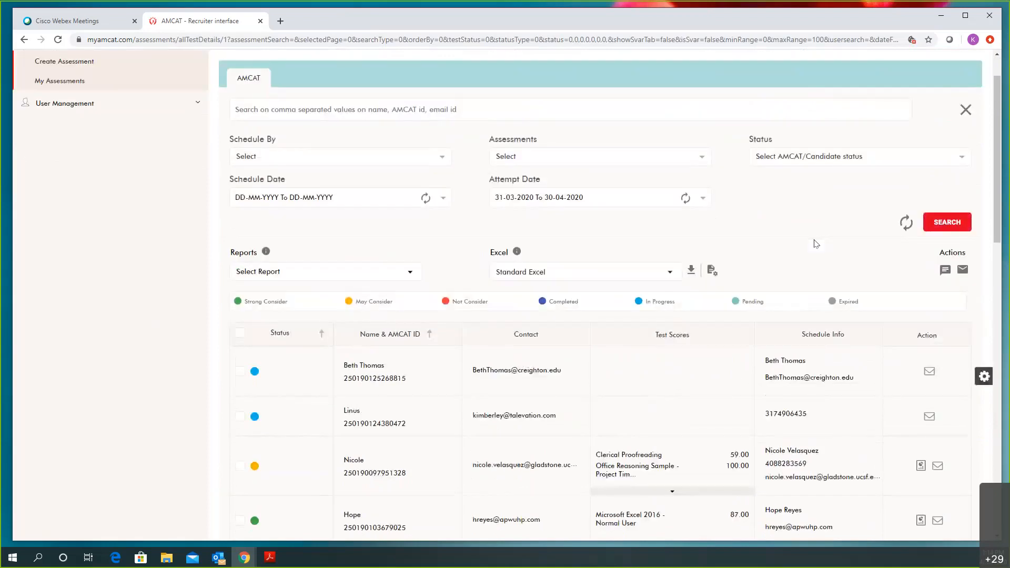
{"action": "scroll", "coordinate": [814, 242], "scroll_direction": "down", "scroll_amount": 1}
{"action": "scroll", "coordinate": [814, 244], "scroll_direction": "down", "scroll_amount": 1}
{"action": "scroll", "coordinate": [666, 196], "scroll_direction": "up", "scroll_amount": 3}
Open the Business Intelligence Analyst assessment's single scheduled candidate from its Scheduled count
{"action": "left_click", "coordinate": [61, 135]}
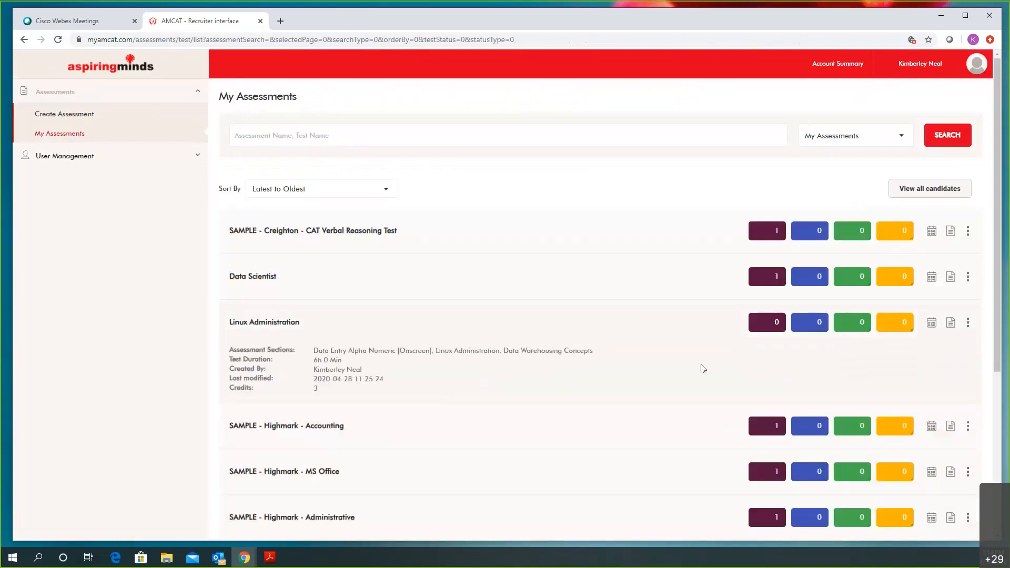
{"action": "scroll", "coordinate": [726, 363], "scroll_direction": "down", "scroll_amount": 4}
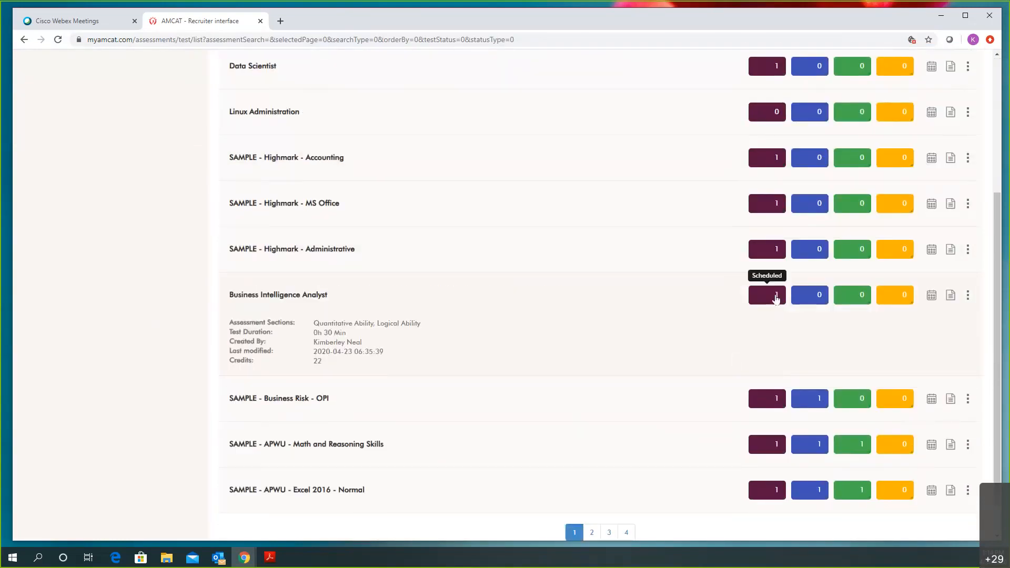
{"action": "left_click", "coordinate": [775, 299]}
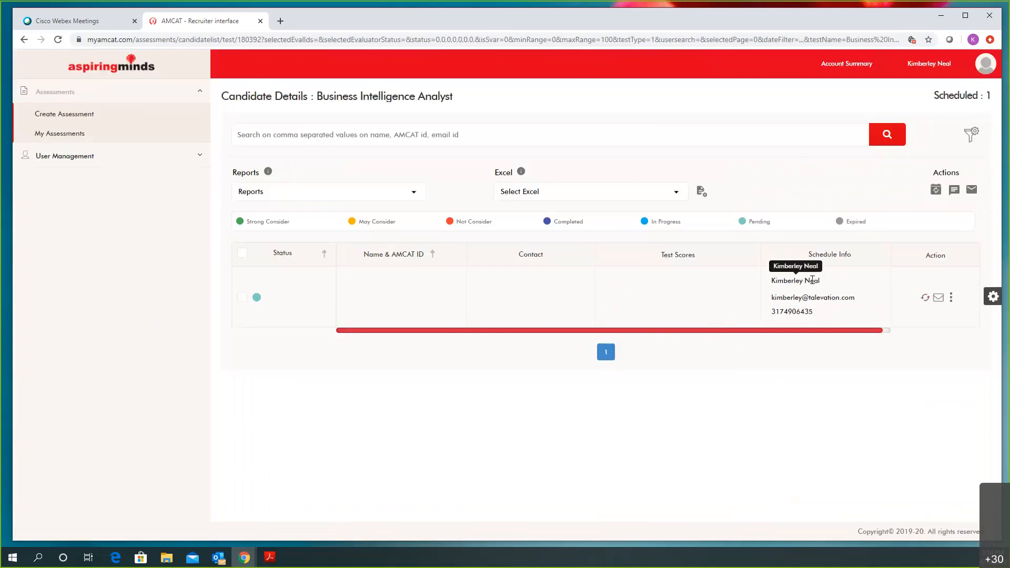
Open the scheduled candidate's Reschedule form and look over its validity dates
{"action": "left_click", "coordinate": [924, 298]}
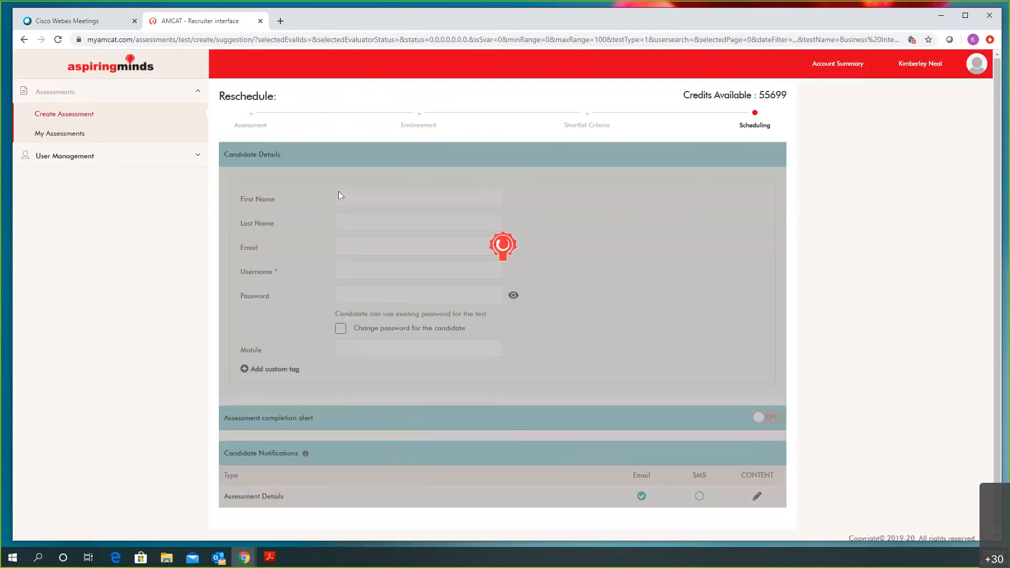
{"action": "scroll", "coordinate": [501, 334], "scroll_direction": "down", "scroll_amount": 2}
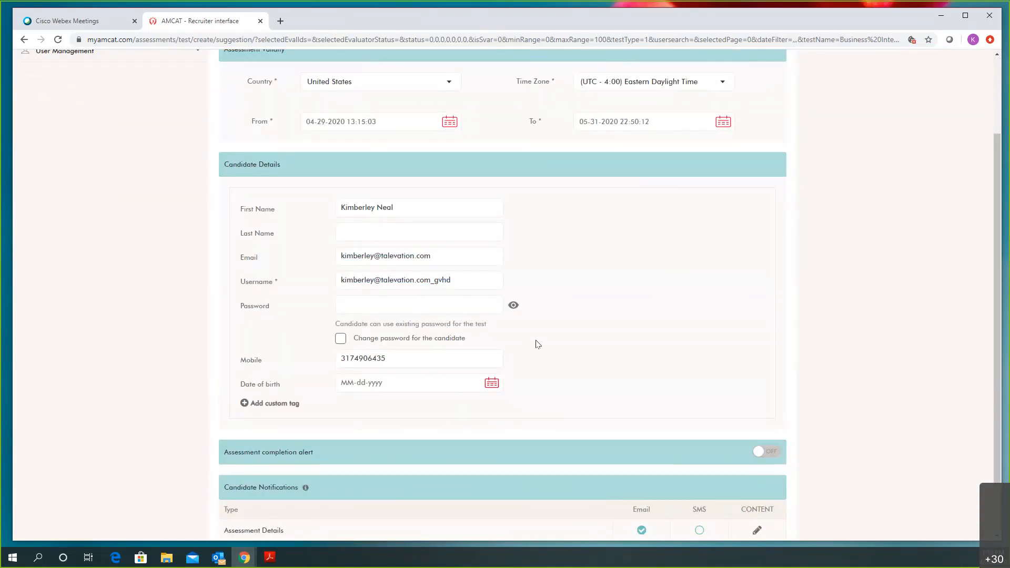
{"action": "scroll", "coordinate": [618, 332], "scroll_direction": "down", "scroll_amount": 2}
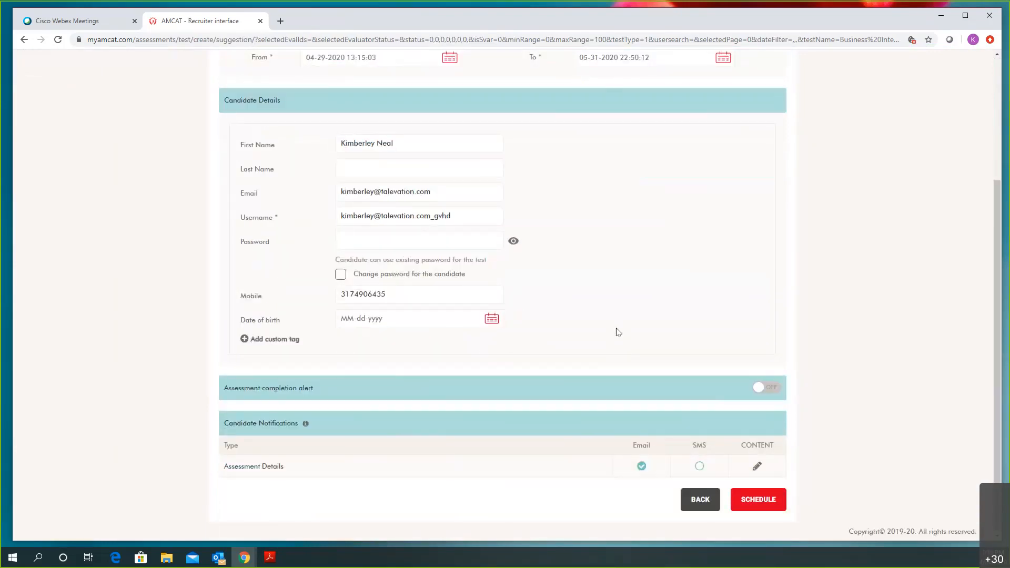
{"action": "scroll", "coordinate": [618, 332], "scroll_direction": "up", "scroll_amount": 3}
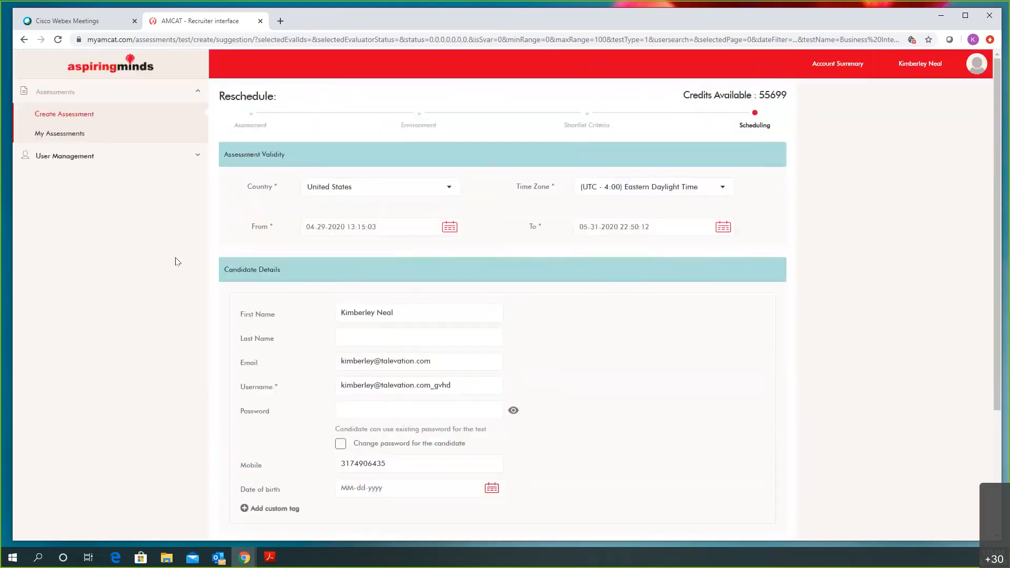
Return to My Assessments without changes and expand the Data Scientist assessment's details
{"action": "left_click", "coordinate": [73, 136]}
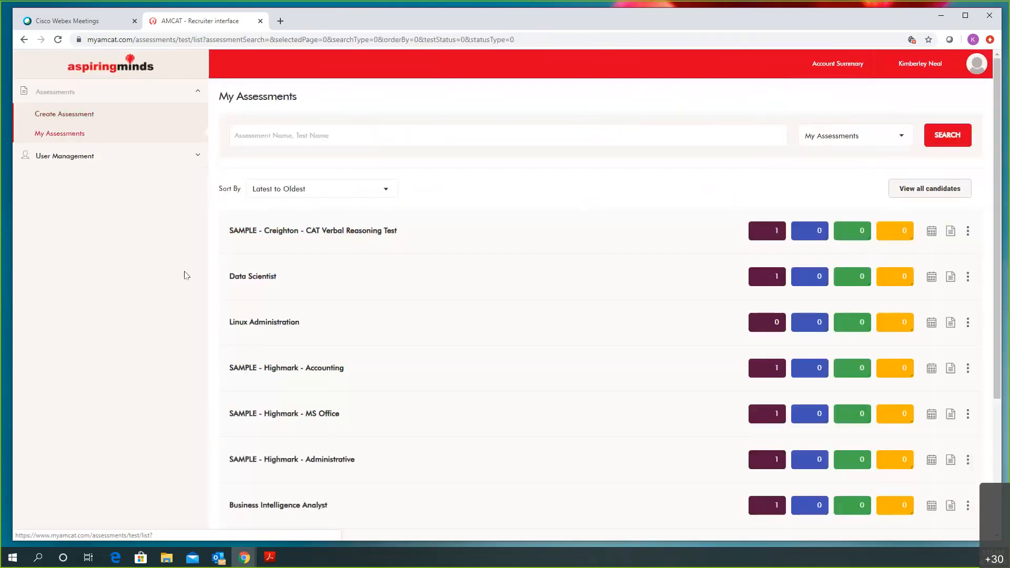
{"action": "left_click", "coordinate": [264, 292]}
{"action": "scroll", "coordinate": [331, 297], "scroll_direction": "down", "scroll_amount": 5}
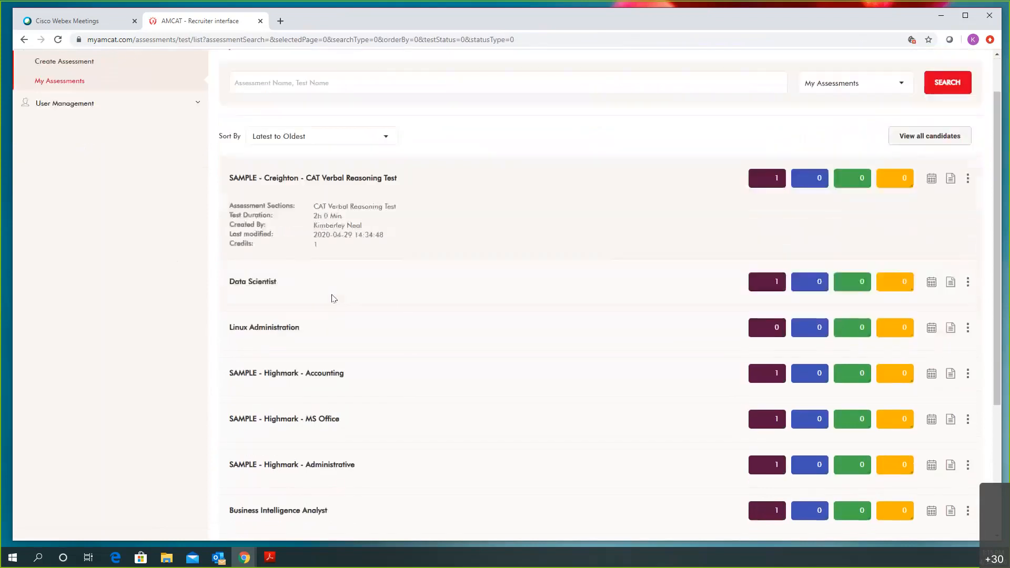
{"action": "scroll", "coordinate": [334, 298], "scroll_direction": "down", "scroll_amount": 1}
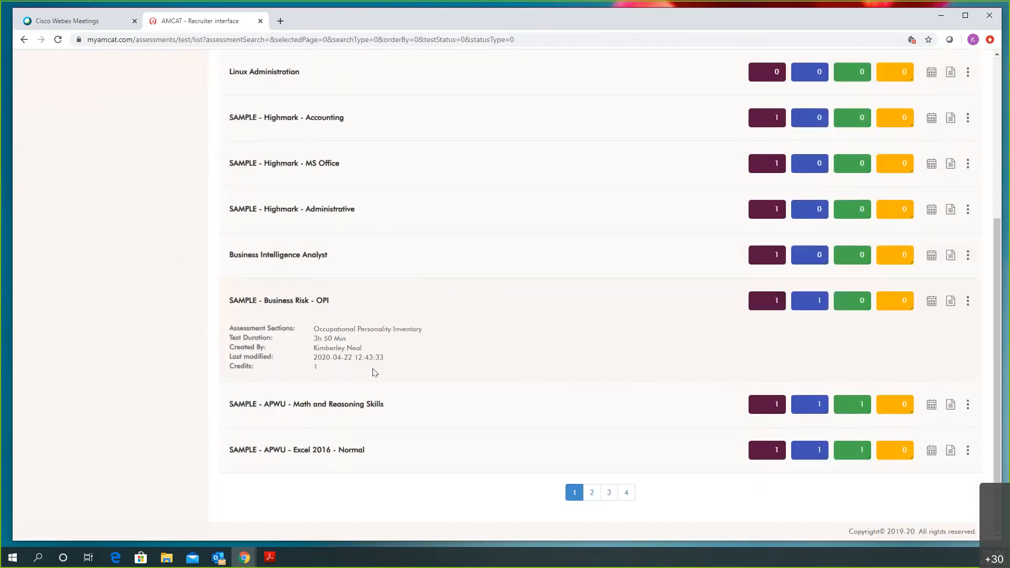
{"action": "mouse_move", "coordinate": [356, 335]}
{"action": "mouse_move", "coordinate": [384, 313]}
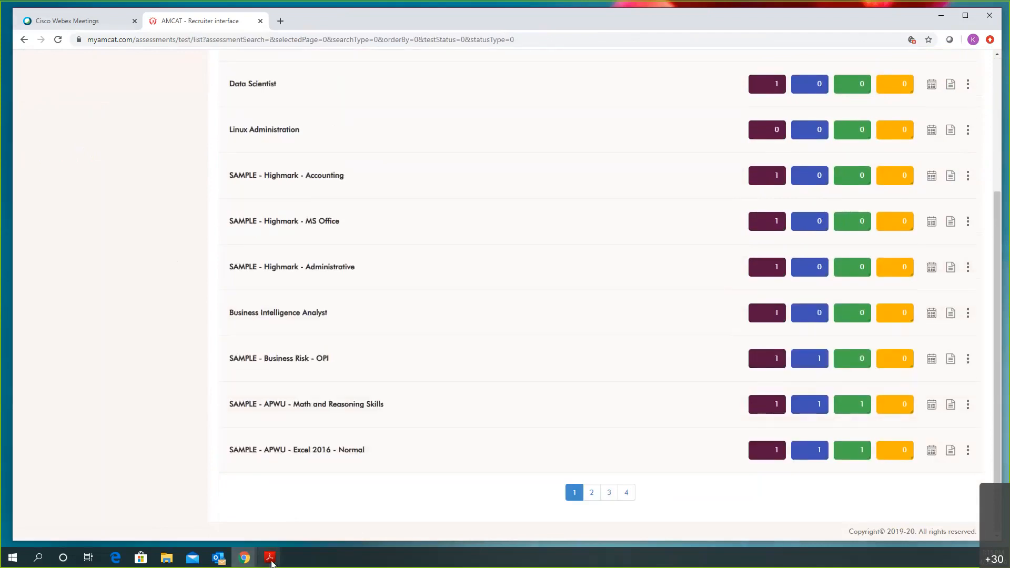
Bring up the report PDFs in Acrobat full-screen and switch to the Excel Normal User report
{"action": "mouse_move", "coordinate": [269, 559]}
{"action": "left_click", "coordinate": [315, 505]}
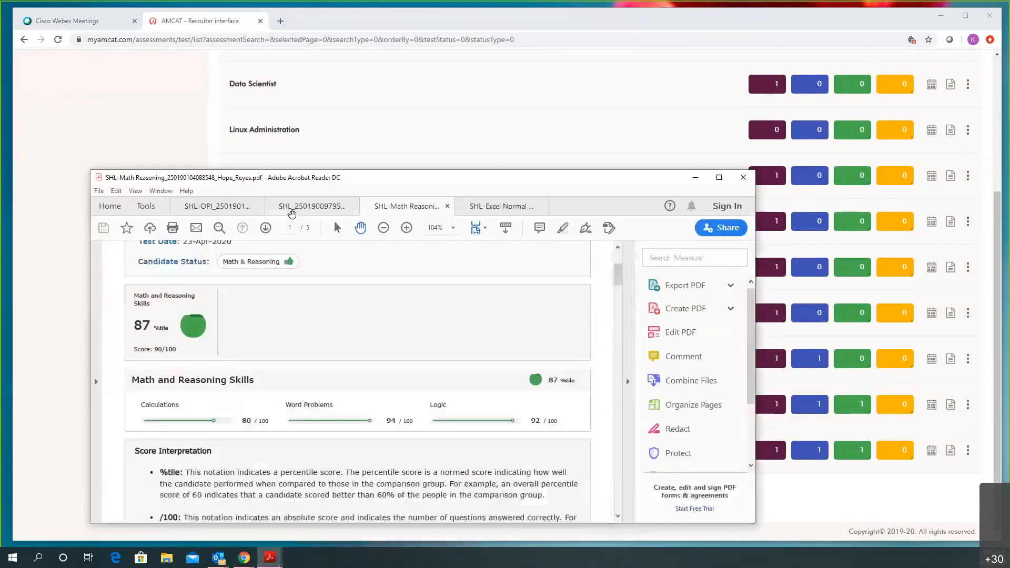
{"action": "double_click", "coordinate": [315, 178]}
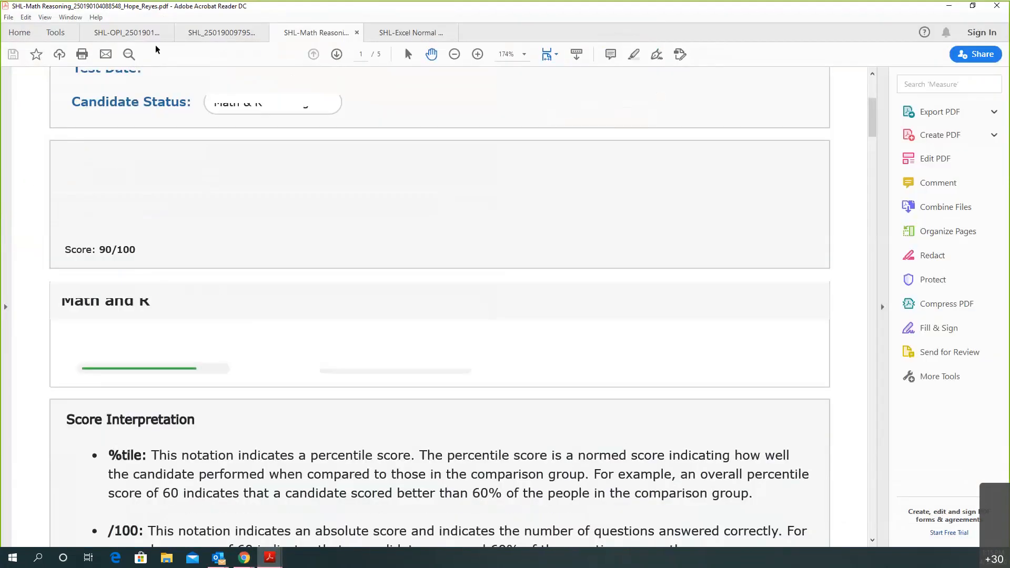
{"action": "key", "text": "ctrl+Tab"}
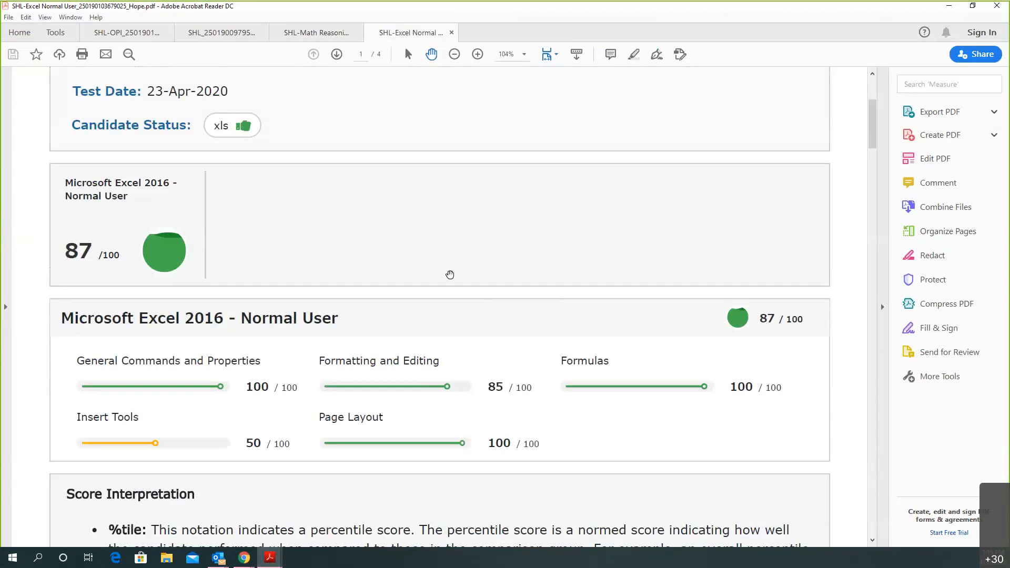
Scroll the Excel report down to the Question Topic Statistics table on page 4
{"action": "scroll", "coordinate": [450, 275], "scroll_direction": "down", "scroll_amount": 2}
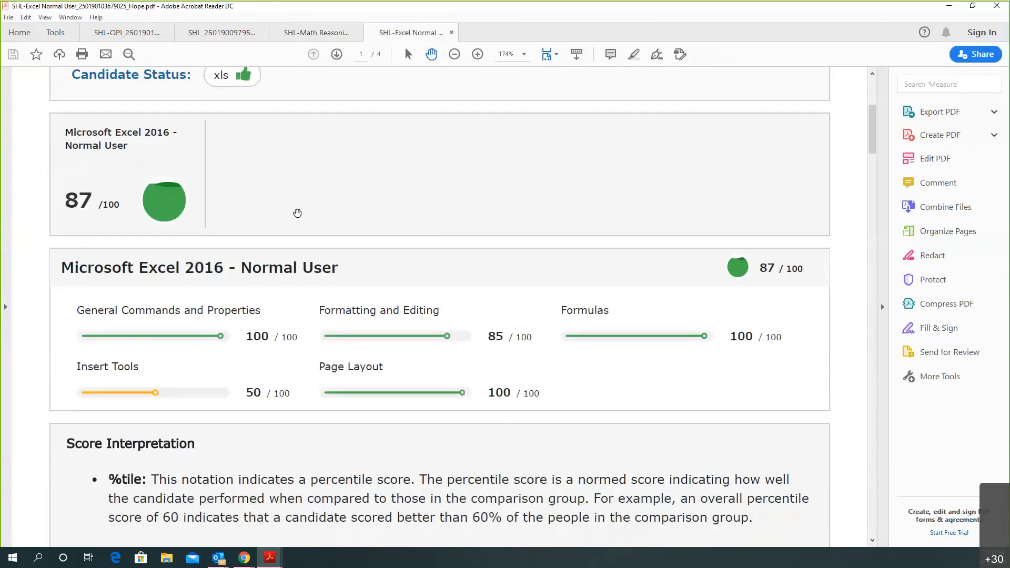
{"action": "scroll", "coordinate": [307, 219], "scroll_direction": "down", "scroll_amount": 3}
{"action": "scroll", "coordinate": [308, 219], "scroll_direction": "down", "scroll_amount": 4}
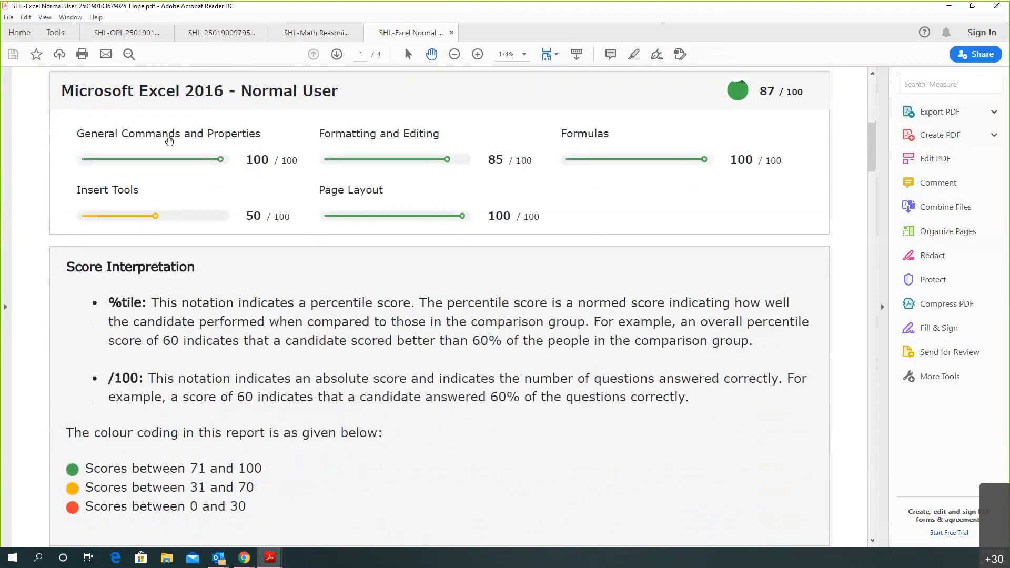
{"action": "scroll", "coordinate": [370, 172], "scroll_direction": "down", "scroll_amount": 20}
{"action": "scroll", "coordinate": [379, 177], "scroll_direction": "down", "scroll_amount": 15}
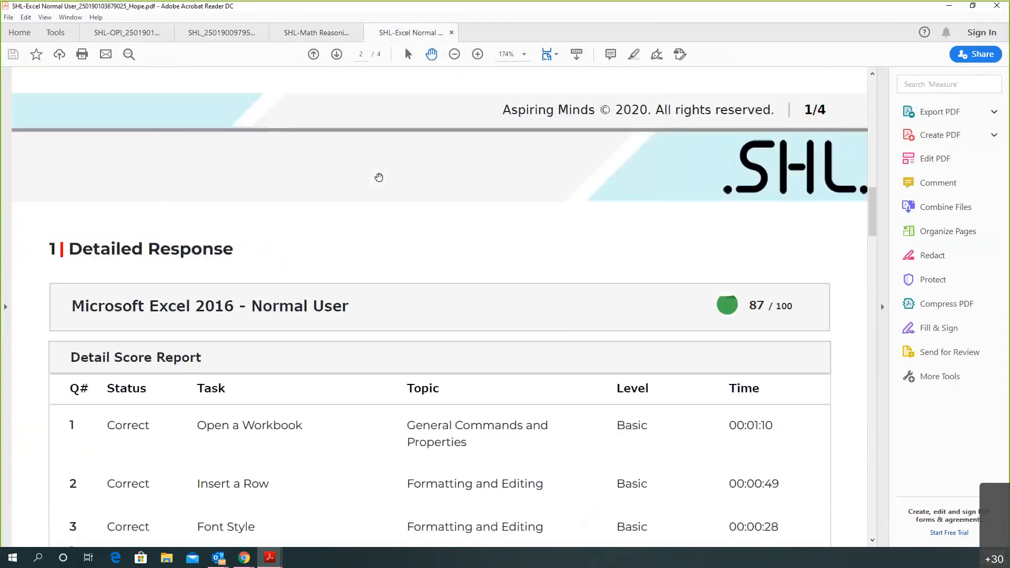
{"action": "scroll", "coordinate": [391, 219], "scroll_direction": "down", "scroll_amount": 7}
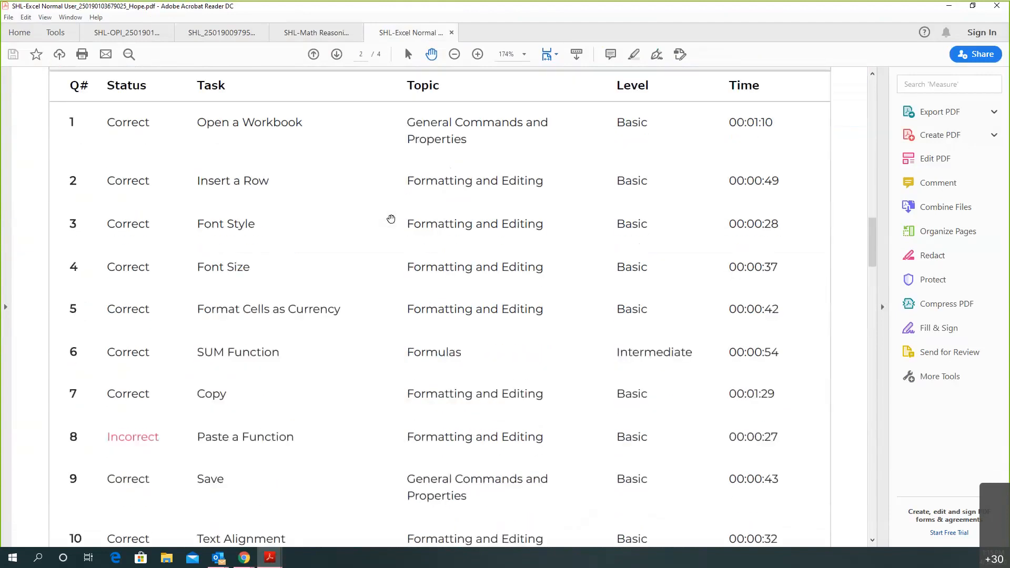
{"action": "scroll", "coordinate": [392, 220], "scroll_direction": "down", "scroll_amount": 7}
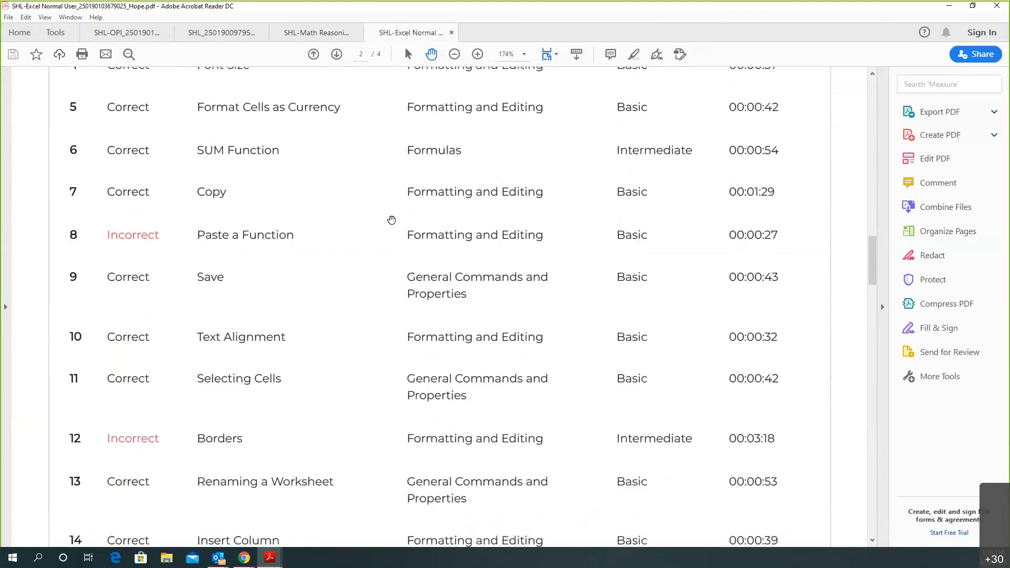
{"action": "scroll", "coordinate": [391, 220], "scroll_direction": "down", "scroll_amount": 20}
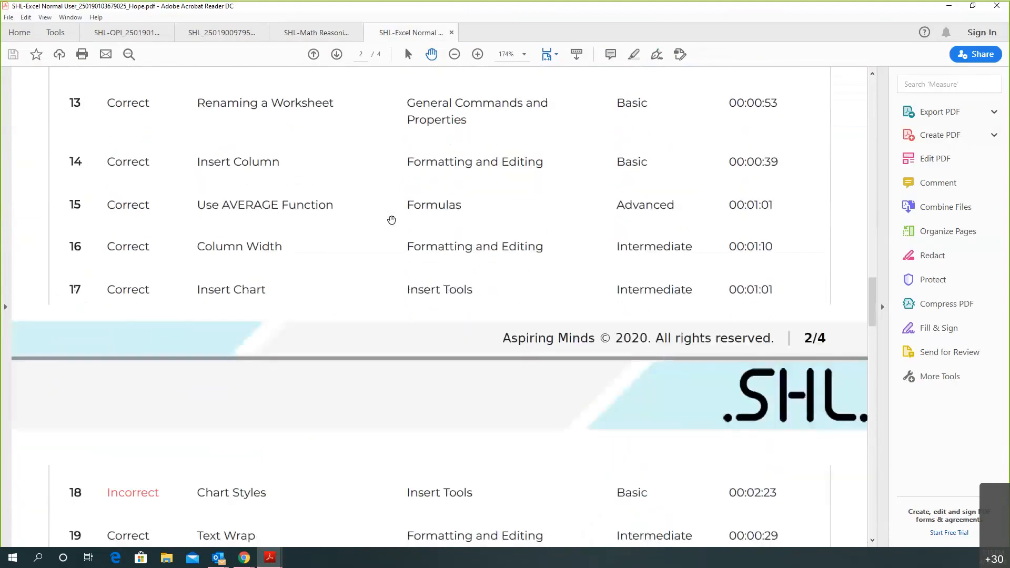
{"action": "scroll", "coordinate": [392, 220], "scroll_direction": "down", "scroll_amount": 20}
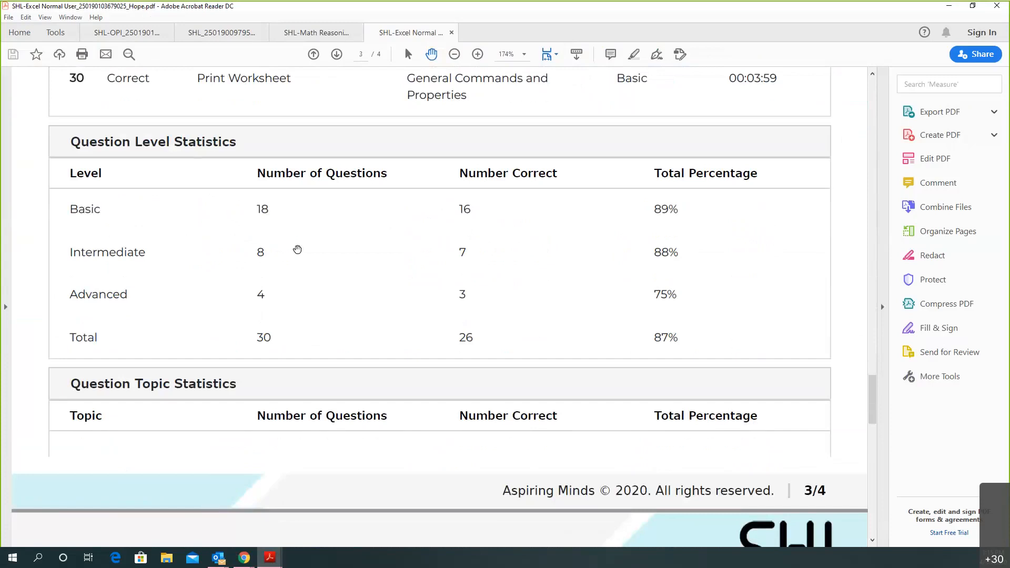
{"action": "scroll", "coordinate": [297, 250], "scroll_direction": "down", "scroll_amount": 7}
{"action": "scroll", "coordinate": [237, 284], "scroll_direction": "down", "scroll_amount": 15}
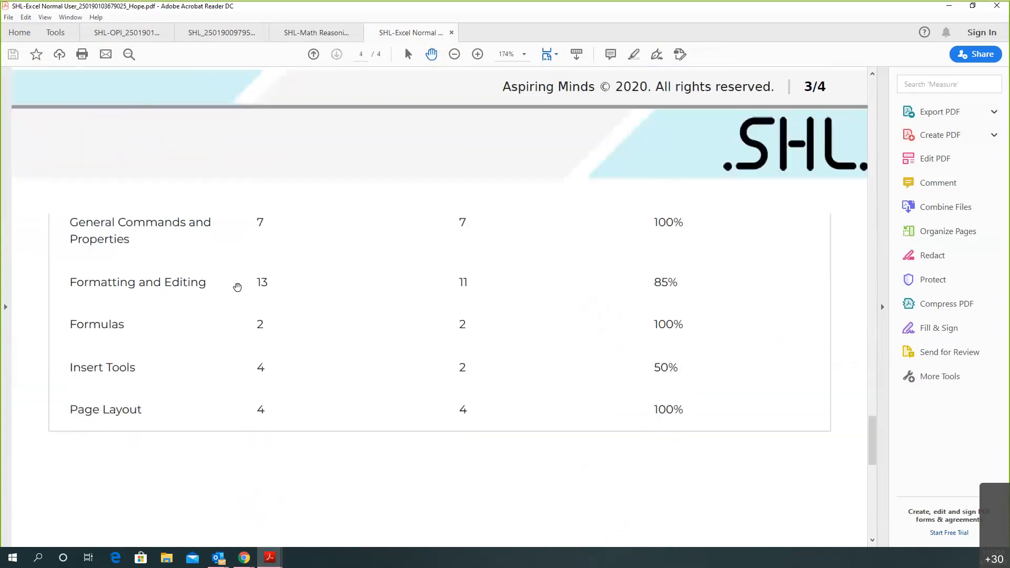
{"action": "scroll", "coordinate": [530, 295], "scroll_direction": "up", "scroll_amount": 7}
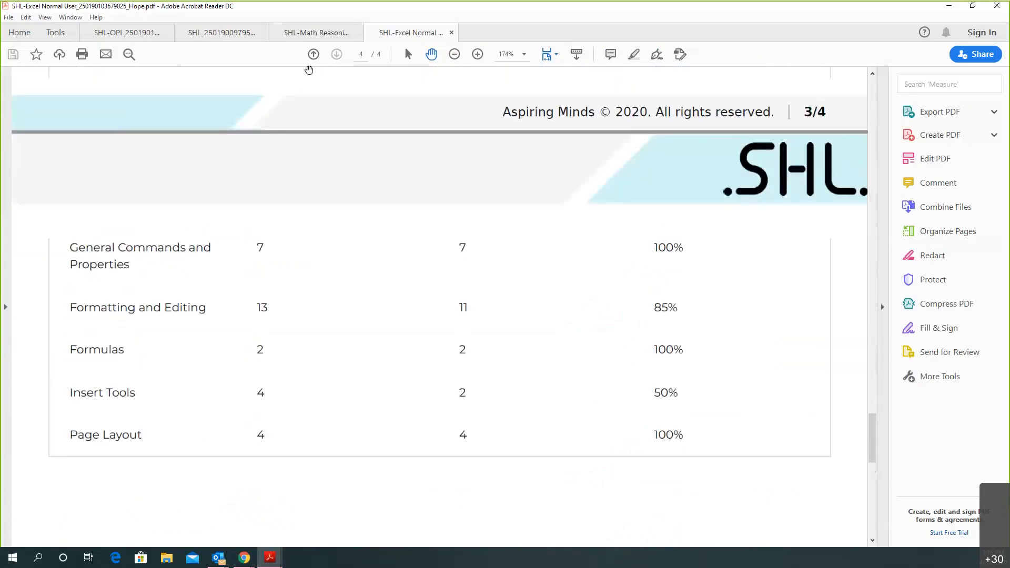
Switch to the Math Reasoning report and scroll through its scores
{"action": "left_click", "coordinate": [322, 33]}
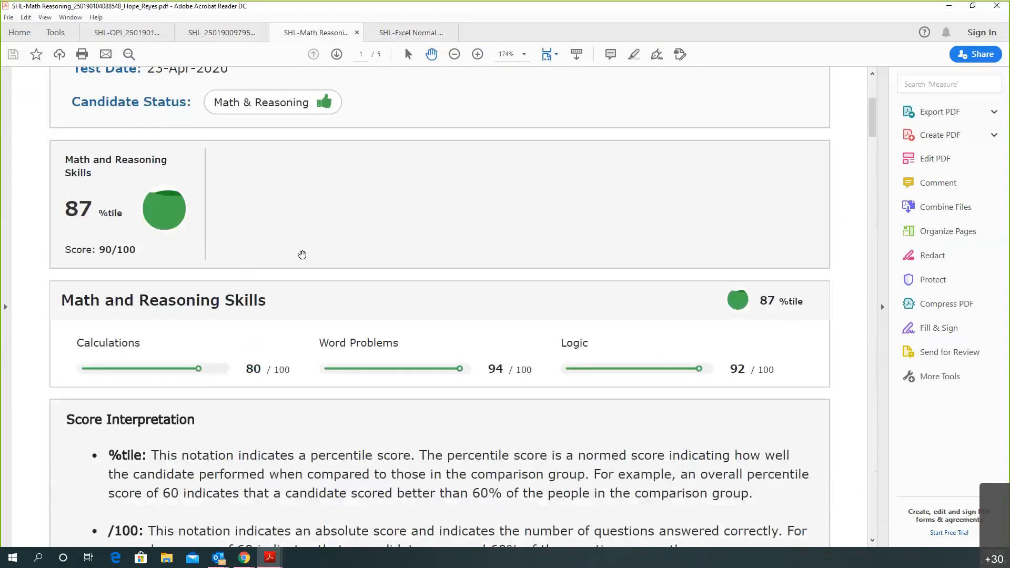
{"action": "scroll", "coordinate": [302, 255], "scroll_direction": "down", "scroll_amount": 3}
{"action": "scroll", "coordinate": [302, 254], "scroll_direction": "down", "scroll_amount": 1}
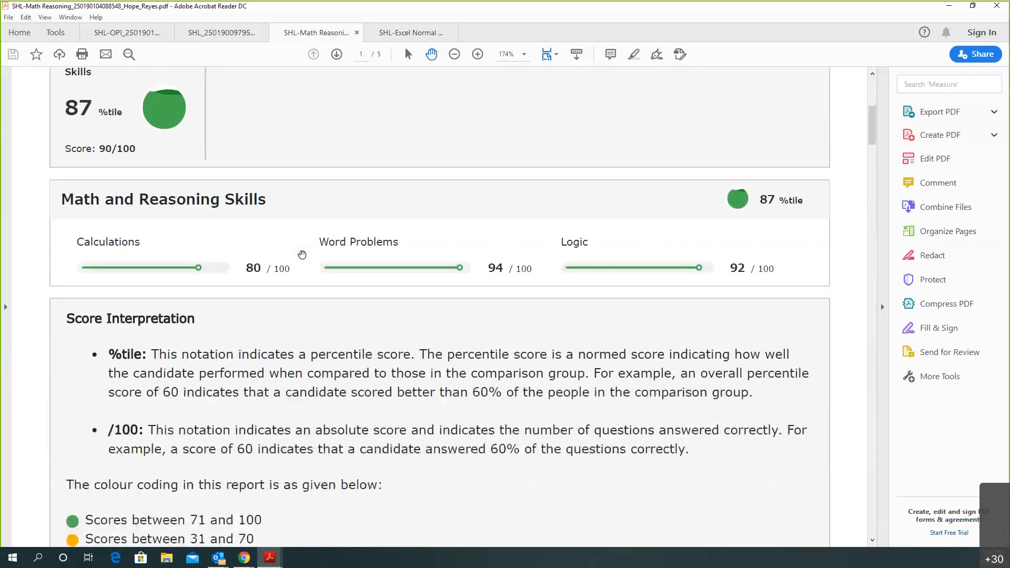
{"action": "scroll", "coordinate": [301, 254], "scroll_direction": "down", "scroll_amount": 20}
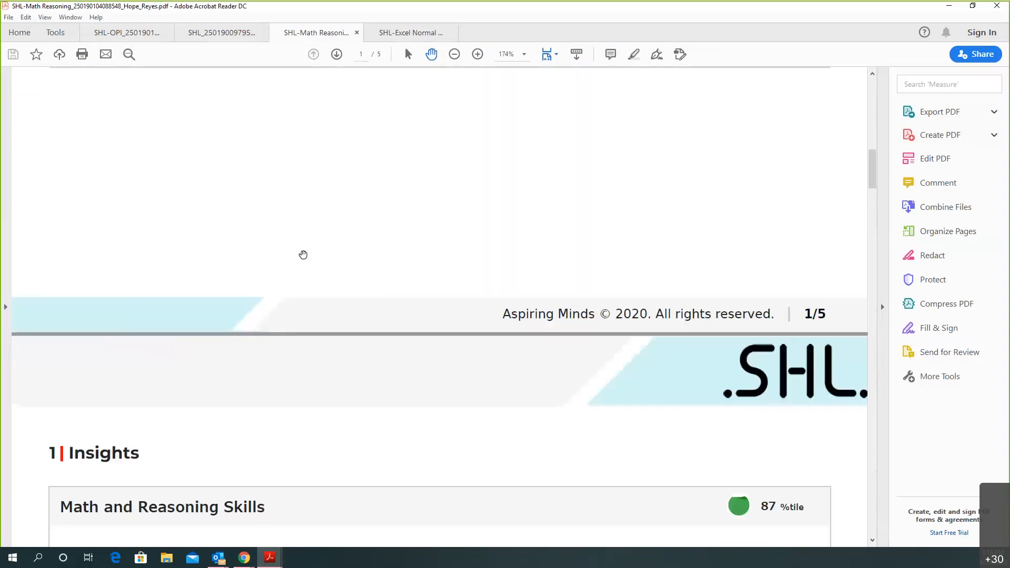
{"action": "scroll", "coordinate": [303, 255], "scroll_direction": "down", "scroll_amount": 20}
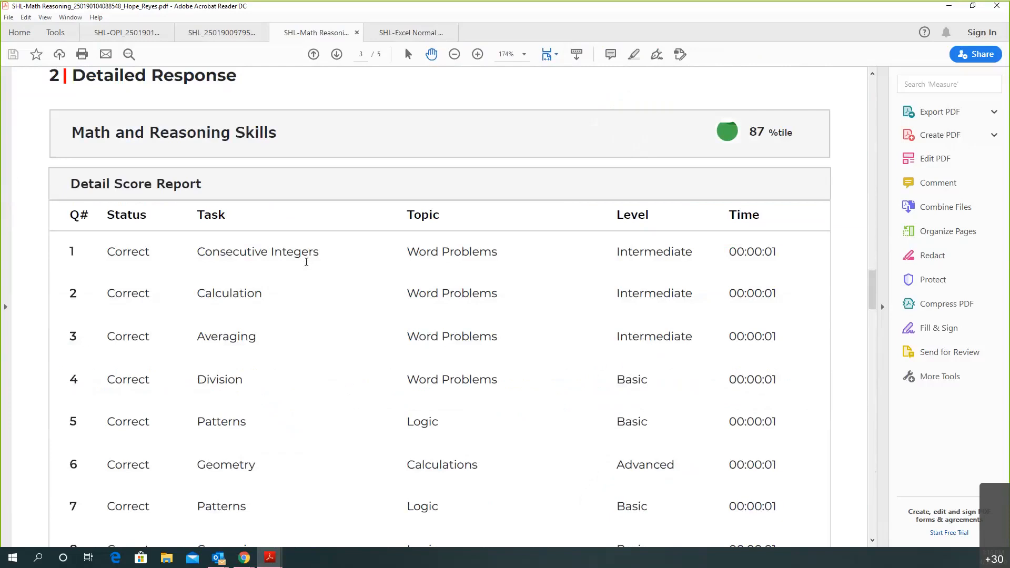
{"action": "scroll", "coordinate": [306, 261], "scroll_direction": "down", "scroll_amount": 5}
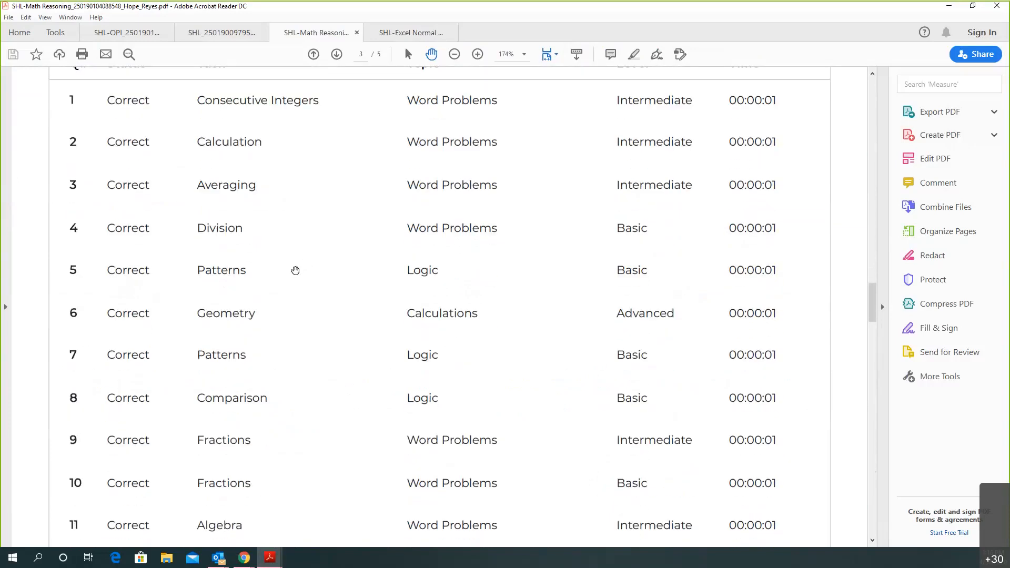
Switch to the next report and scroll to its Clerical Proofreading scores (59th percentile)
{"action": "left_click", "coordinate": [215, 35]}
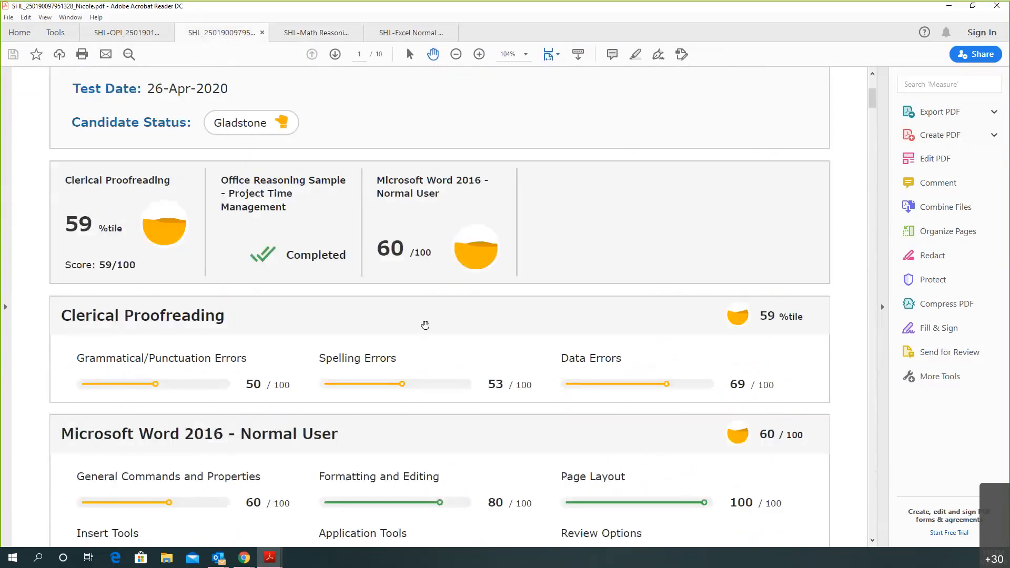
{"action": "scroll", "coordinate": [424, 325], "scroll_direction": "down", "scroll_amount": 2}
{"action": "scroll", "coordinate": [425, 324], "scroll_direction": "down", "scroll_amount": 20}
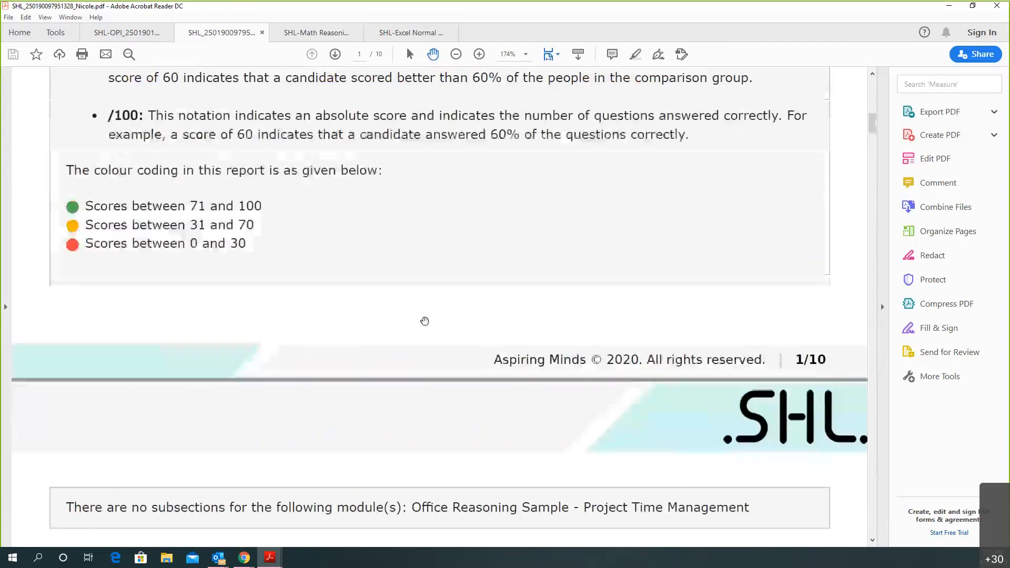
{"action": "scroll", "coordinate": [425, 319], "scroll_direction": "down", "scroll_amount": 15}
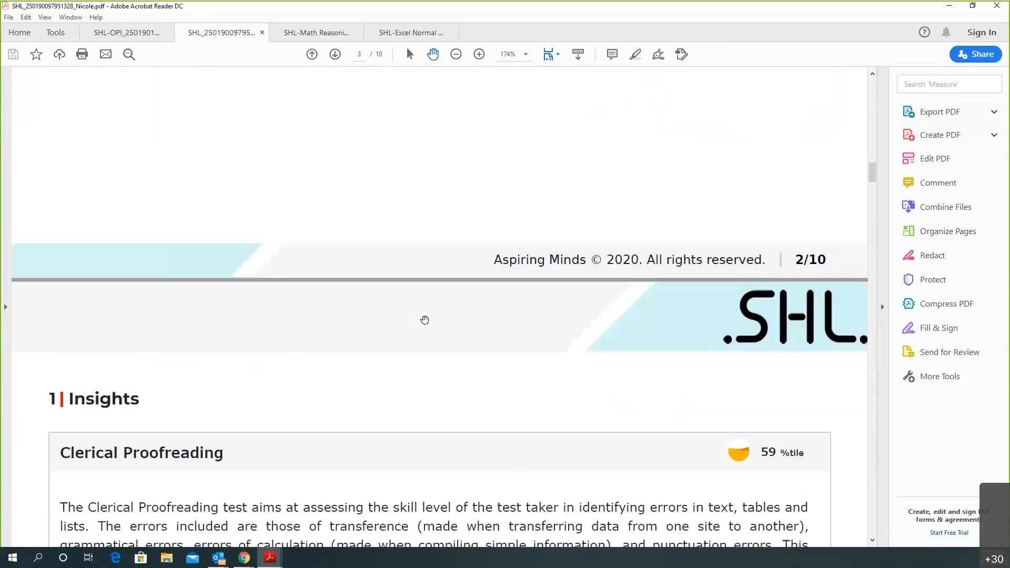
{"action": "scroll", "coordinate": [425, 321], "scroll_direction": "down", "scroll_amount": 2}
{"action": "scroll", "coordinate": [425, 322], "scroll_direction": "down", "scroll_amount": 10}
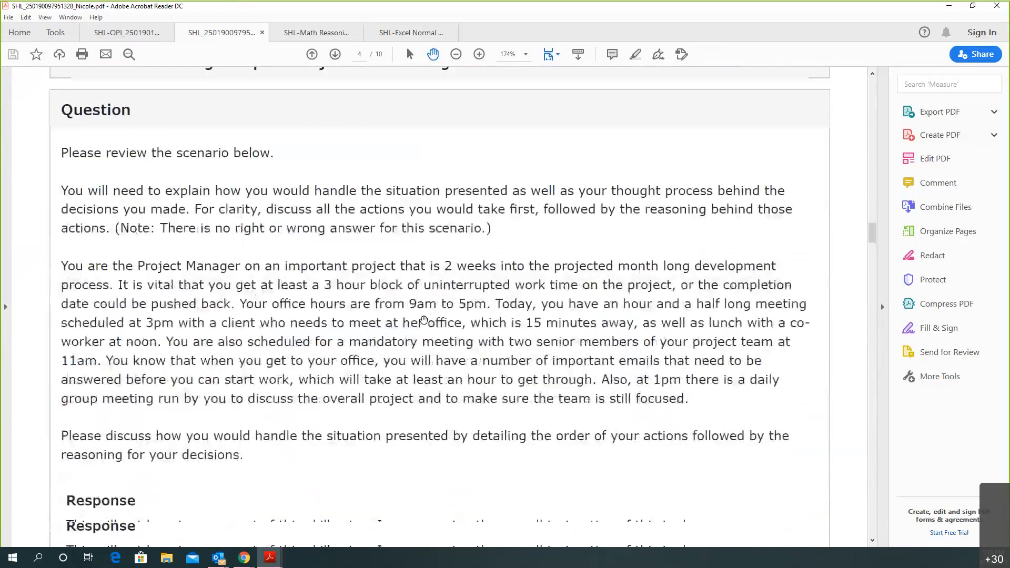
{"action": "scroll", "coordinate": [424, 319], "scroll_direction": "down", "scroll_amount": 12}
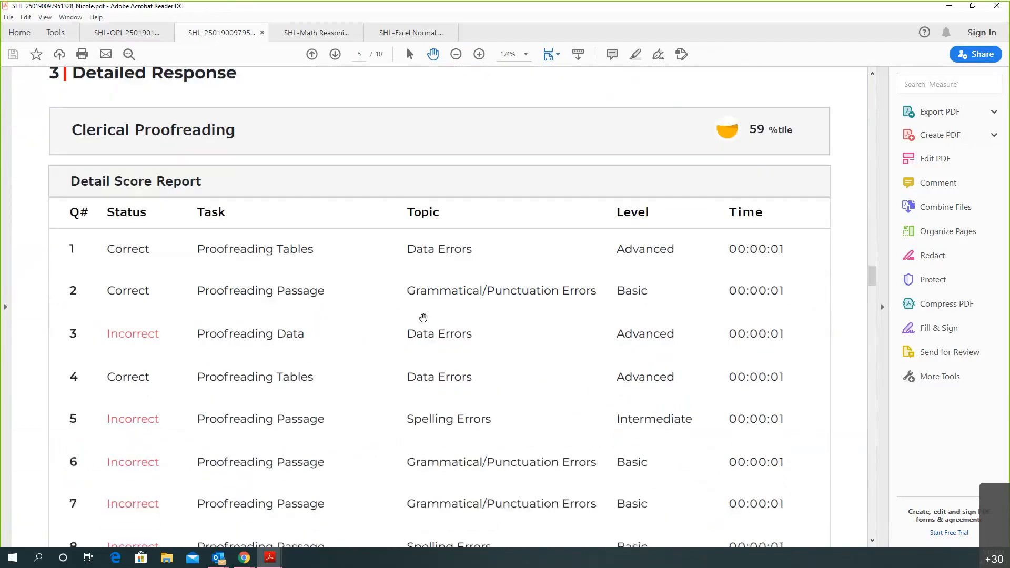
{"action": "scroll", "coordinate": [423, 318], "scroll_direction": "down", "scroll_amount": 2}
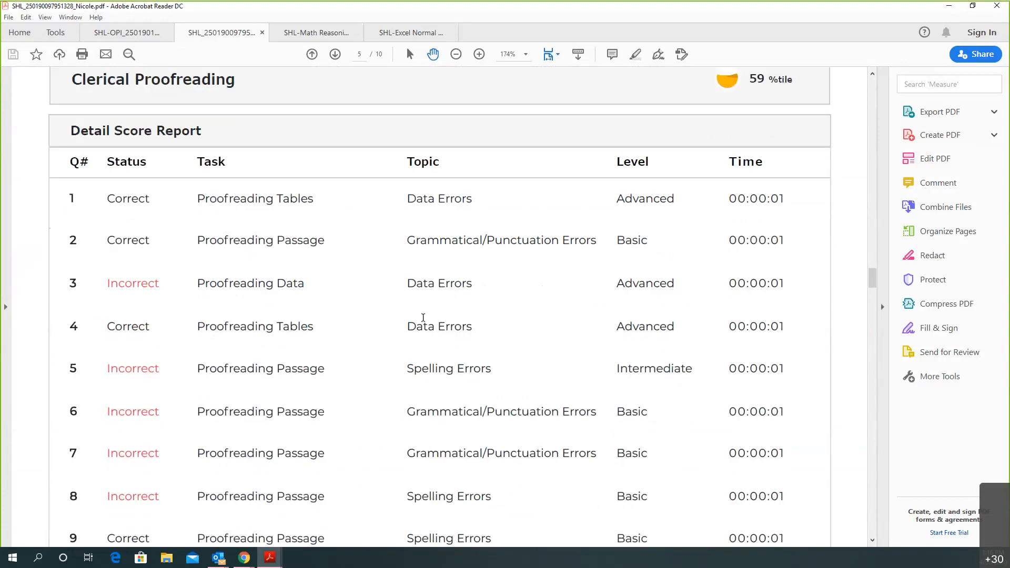
Open the Occupational Personality Inventory report and scroll through its opening pages
{"action": "left_click", "coordinate": [126, 33]}
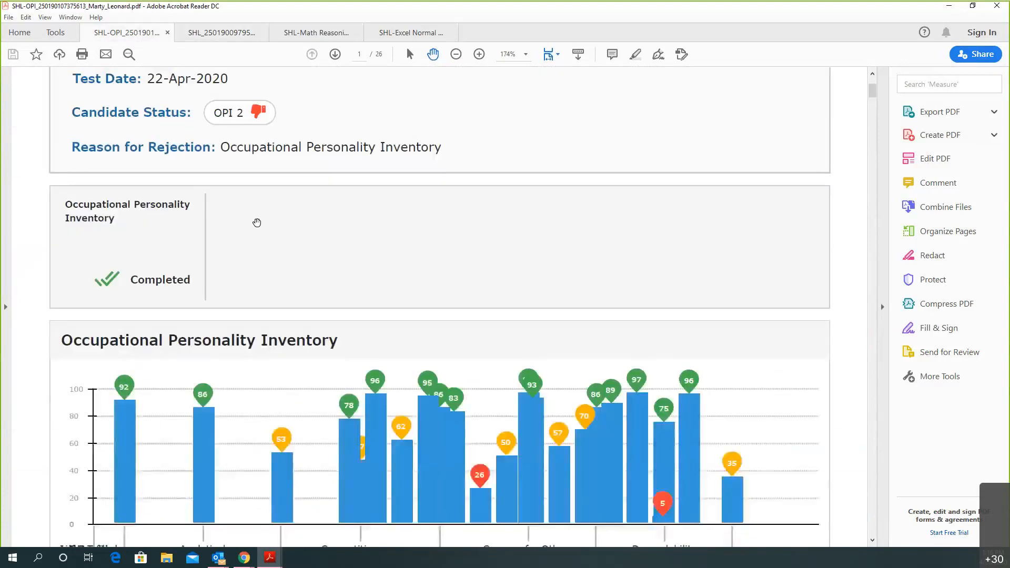
{"action": "scroll", "coordinate": [440, 213], "scroll_direction": "down", "scroll_amount": 3}
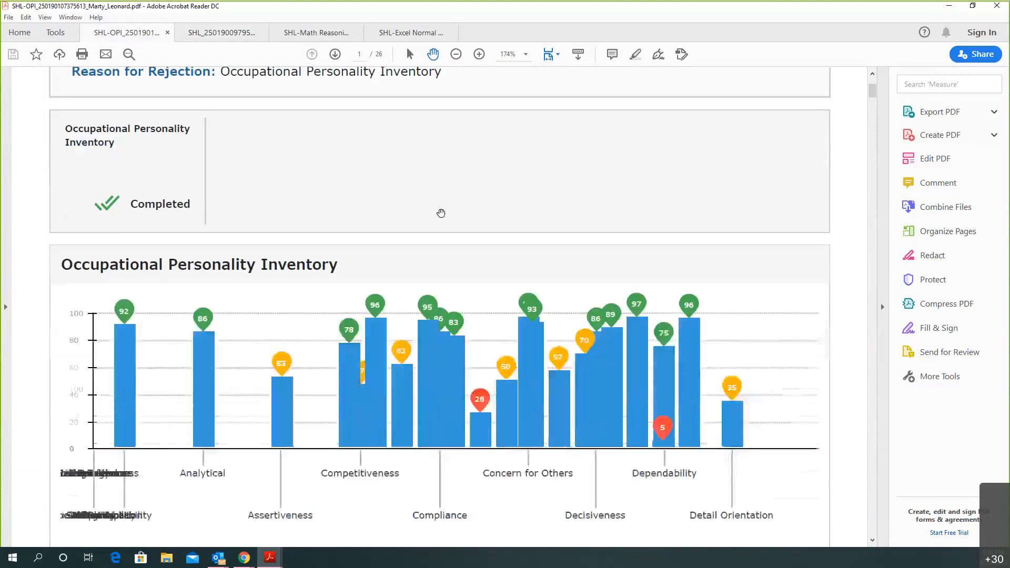
{"action": "scroll", "coordinate": [441, 213], "scroll_direction": "down", "scroll_amount": 1}
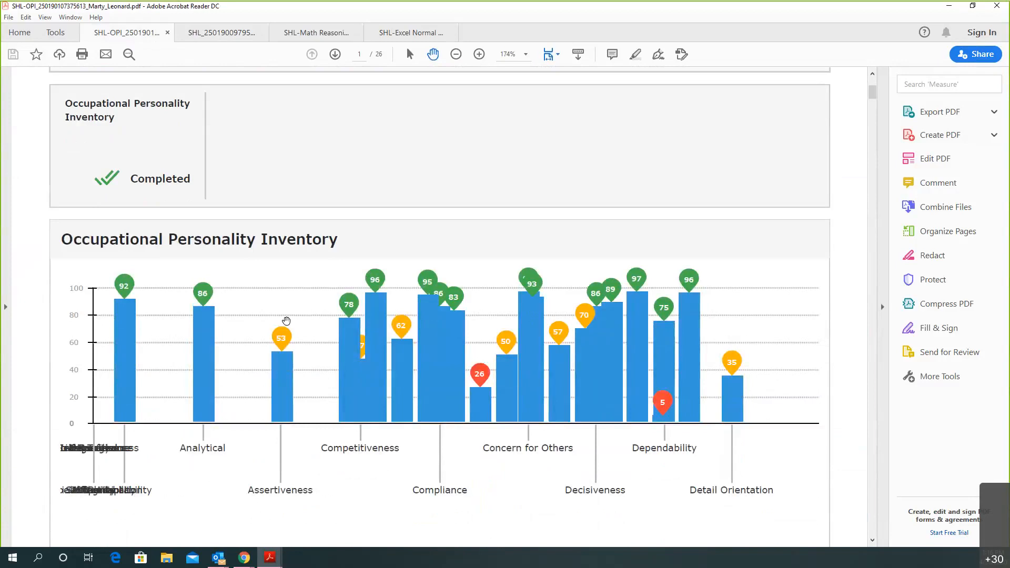
{"action": "scroll", "coordinate": [286, 321], "scroll_direction": "down", "scroll_amount": 20}
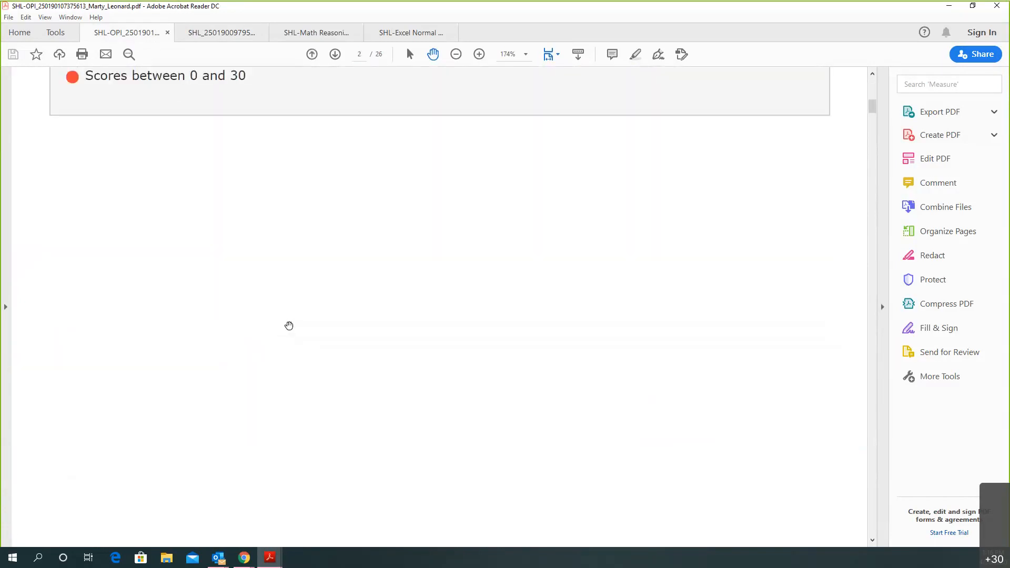
{"action": "scroll", "coordinate": [289, 326], "scroll_direction": "down", "scroll_amount": 8}
{"action": "scroll", "coordinate": [289, 327], "scroll_direction": "down", "scroll_amount": 15}
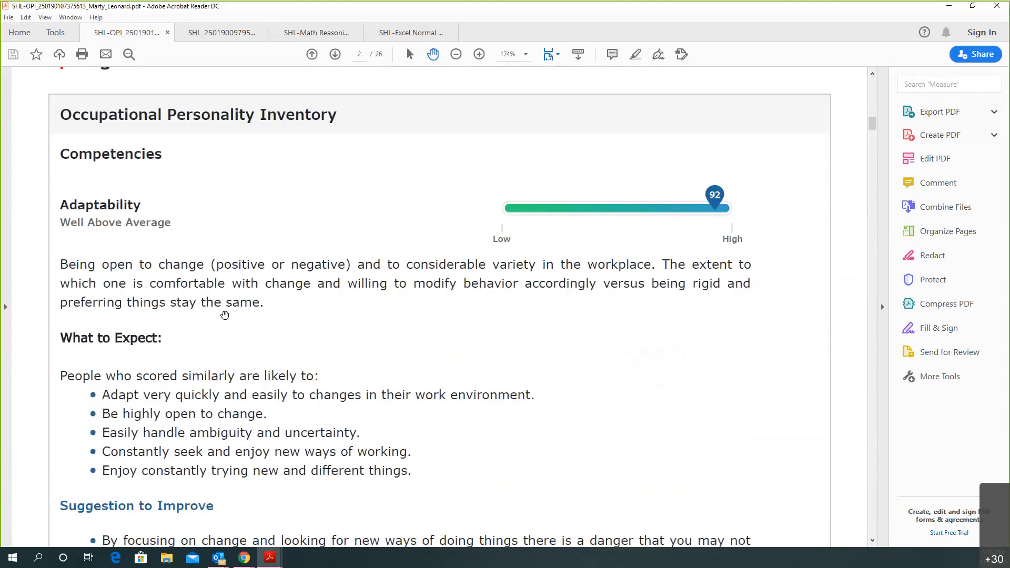
{"action": "scroll", "coordinate": [200, 303], "scroll_direction": "down", "scroll_amount": 3}
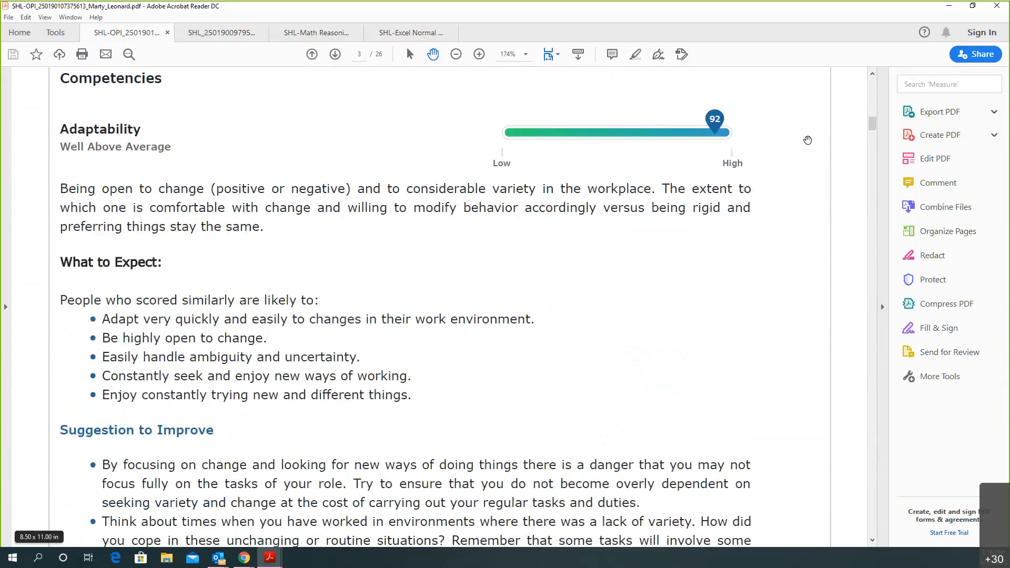
Jump to the page 21 Follow-Up Questions section, then minimize Acrobat Reader
{"action": "left_click_drag", "start_coordinate": [873, 127], "coordinate": [883, 426]}
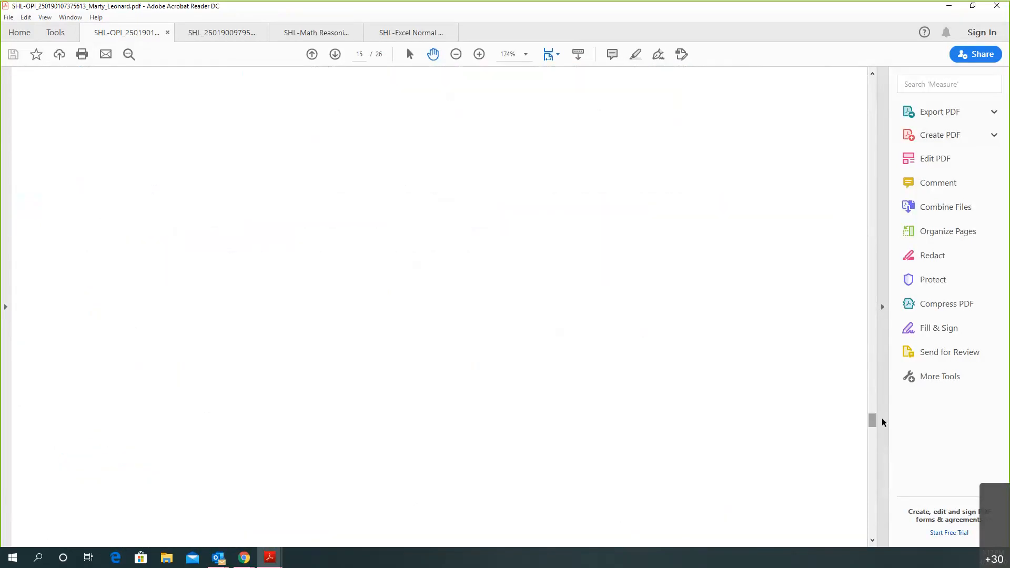
{"action": "scroll", "coordinate": [726, 365], "scroll_direction": "down", "scroll_amount": 10}
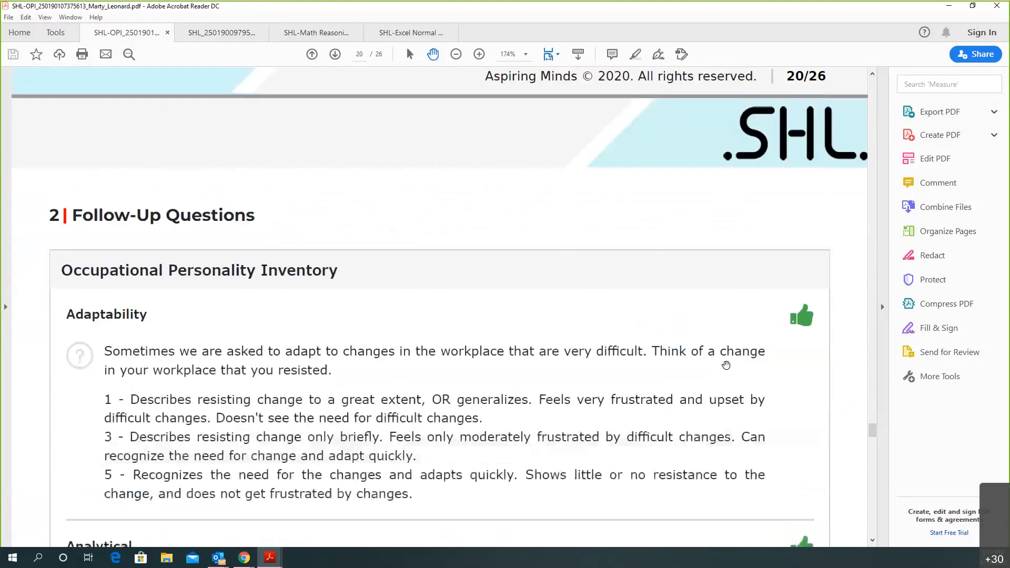
{"action": "scroll", "coordinate": [727, 365], "scroll_direction": "down", "scroll_amount": 1}
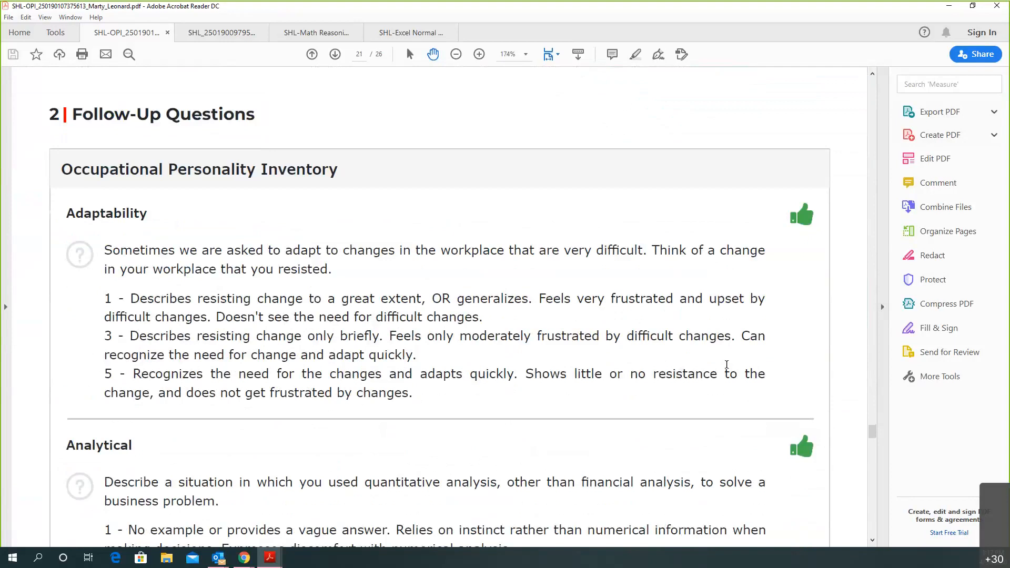
{"action": "left_click", "coordinate": [946, 7]}
{"action": "scroll", "coordinate": [210, 262], "scroll_direction": "up", "scroll_amount": 5}
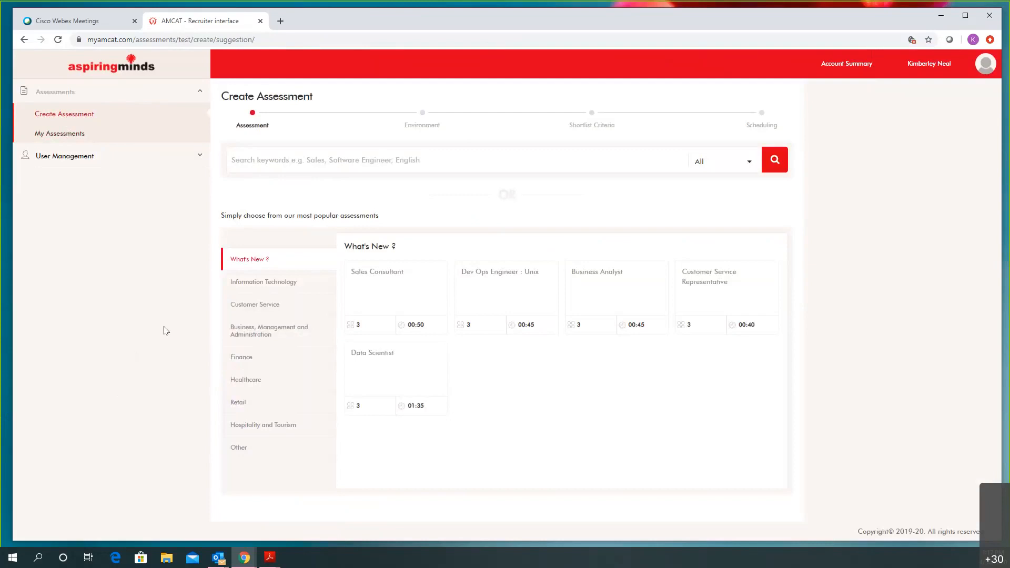
Search 'admini' in place of 'excel' and pick the Administrative Analyst job role
{"action": "left_click", "coordinate": [327, 159]}
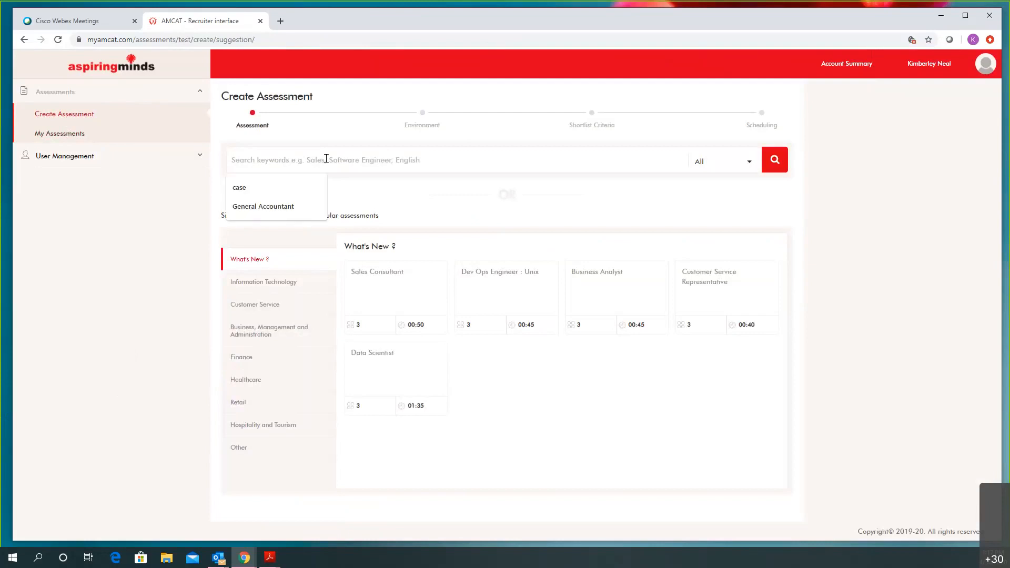
{"action": "type", "text": "excel"}
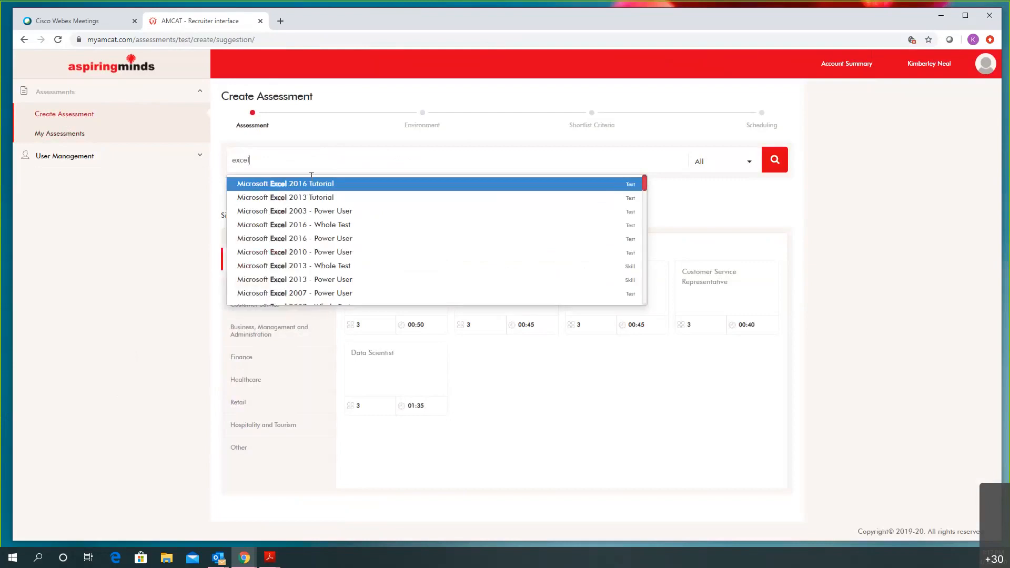
{"action": "left_click_drag", "start_coordinate": [255, 171], "coordinate": [223, 174]}
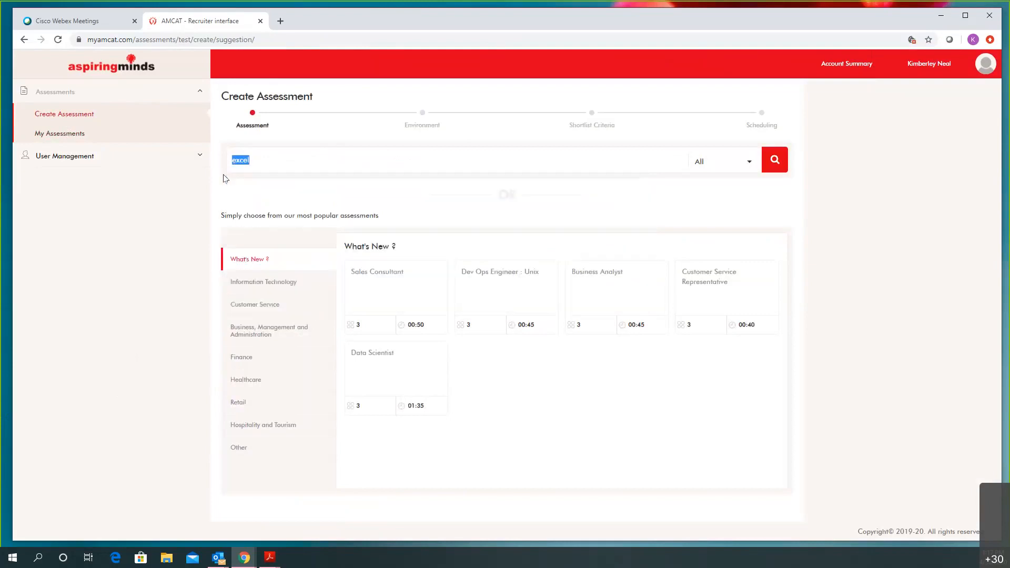
{"action": "type", "text": "admini"}
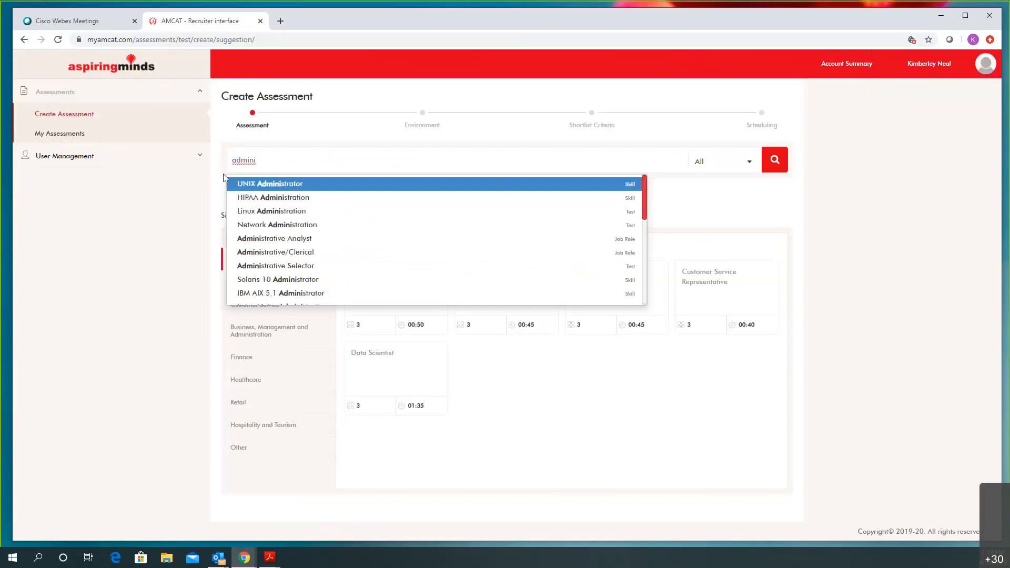
{"action": "left_click", "coordinate": [269, 239]}
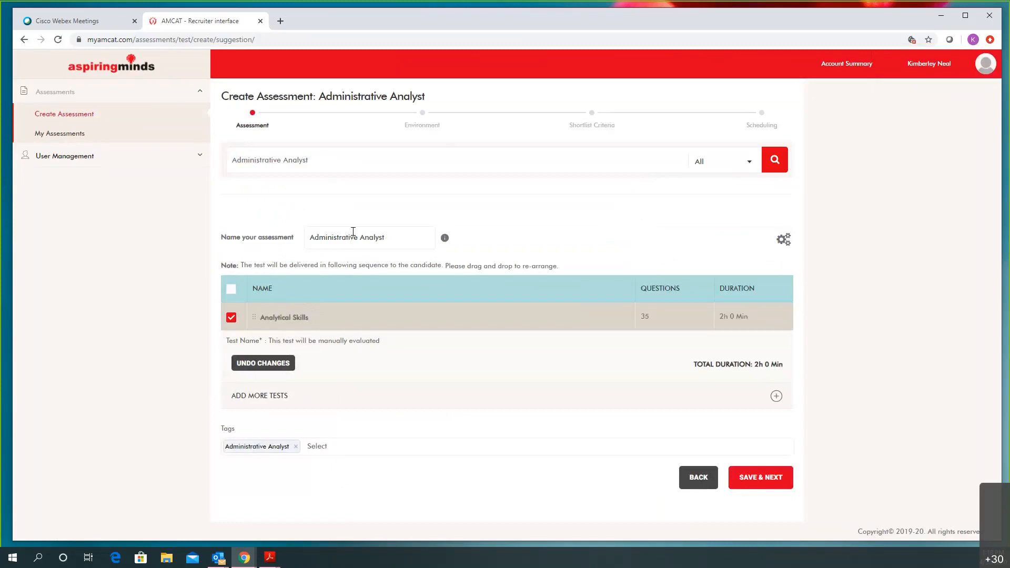
Open the Add More Tests catalogue and set its Custom Tests category filter to All
{"action": "left_click", "coordinate": [776, 398]}
{"action": "scroll", "coordinate": [505, 379], "scroll_direction": "down", "scroll_amount": 3}
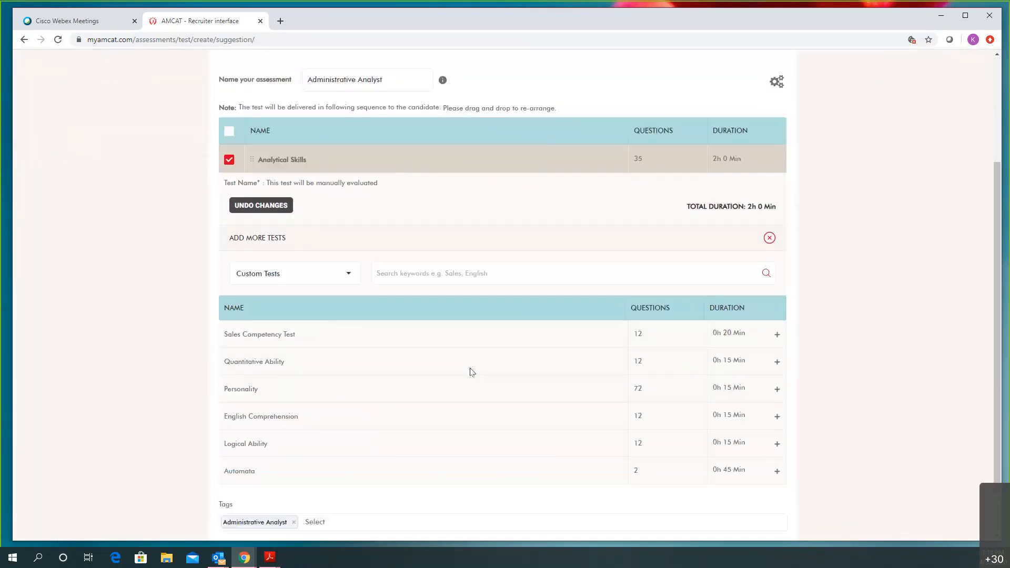
{"action": "scroll", "coordinate": [374, 281], "scroll_direction": "down", "scroll_amount": 1}
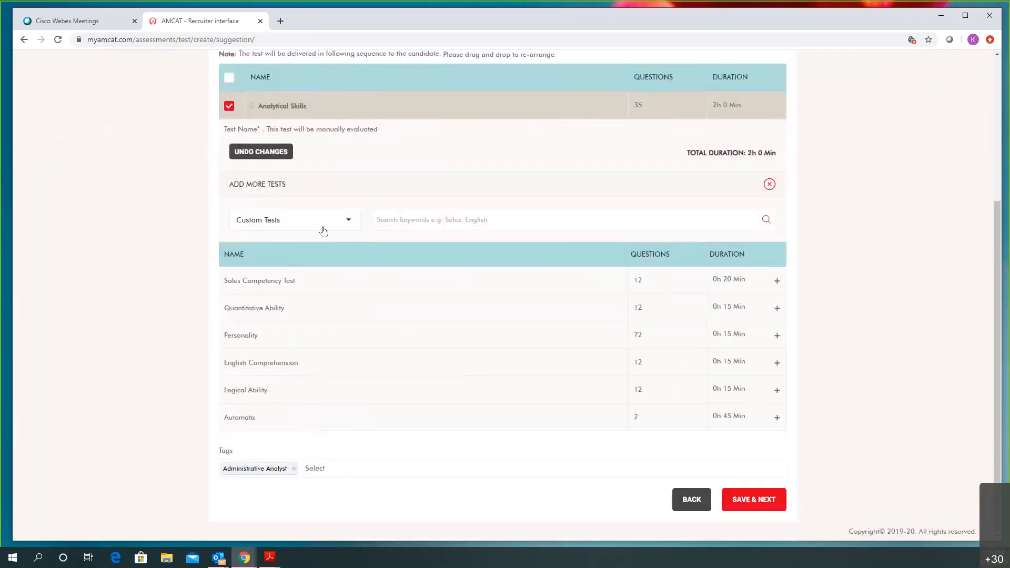
{"action": "left_click", "coordinate": [346, 225]}
{"action": "scroll", "coordinate": [326, 266], "scroll_direction": "up", "scroll_amount": 3}
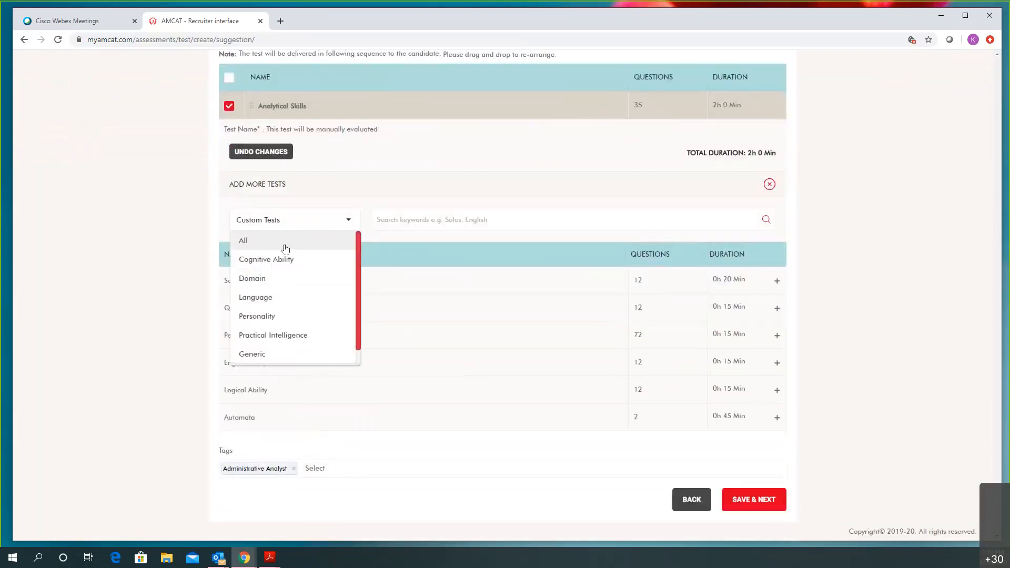
{"action": "left_click", "coordinate": [433, 221]}
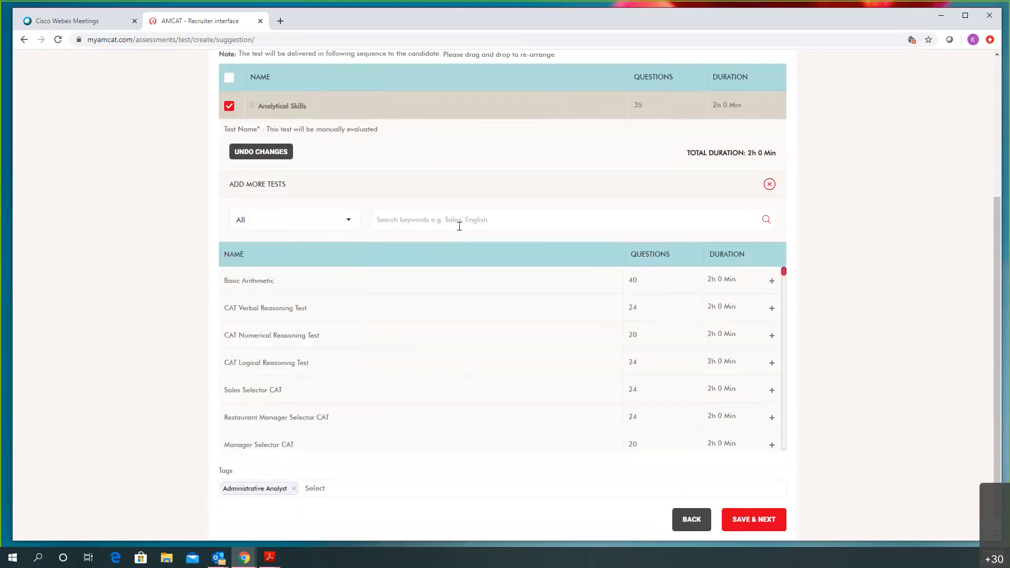
{"action": "scroll", "coordinate": [460, 226], "scroll_direction": "up", "scroll_amount": 2}
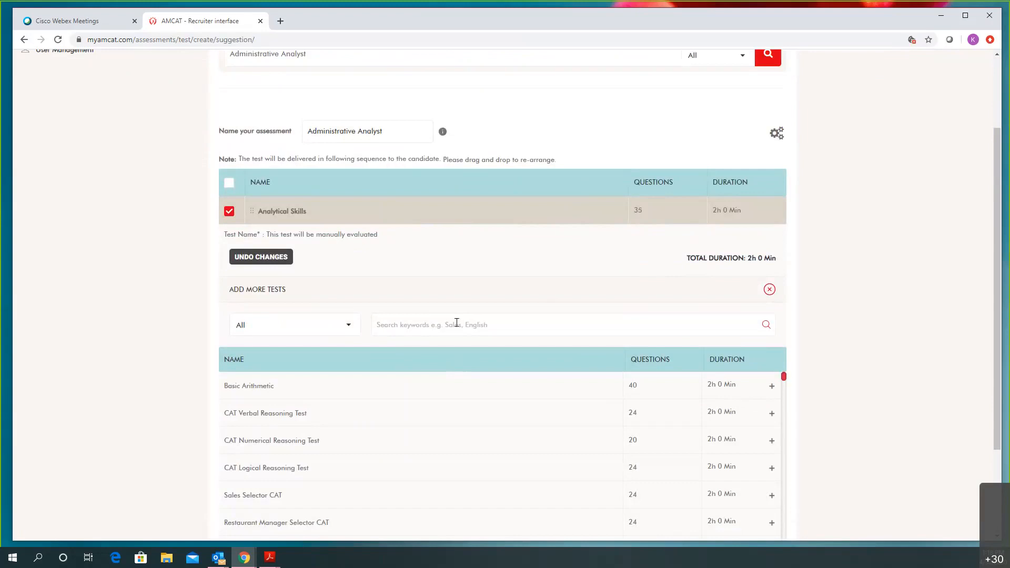
Search 'typing', add Typing - General [1 Minute Onscreen], and move it above Analytical Skills
{"action": "left_click", "coordinate": [394, 327]}
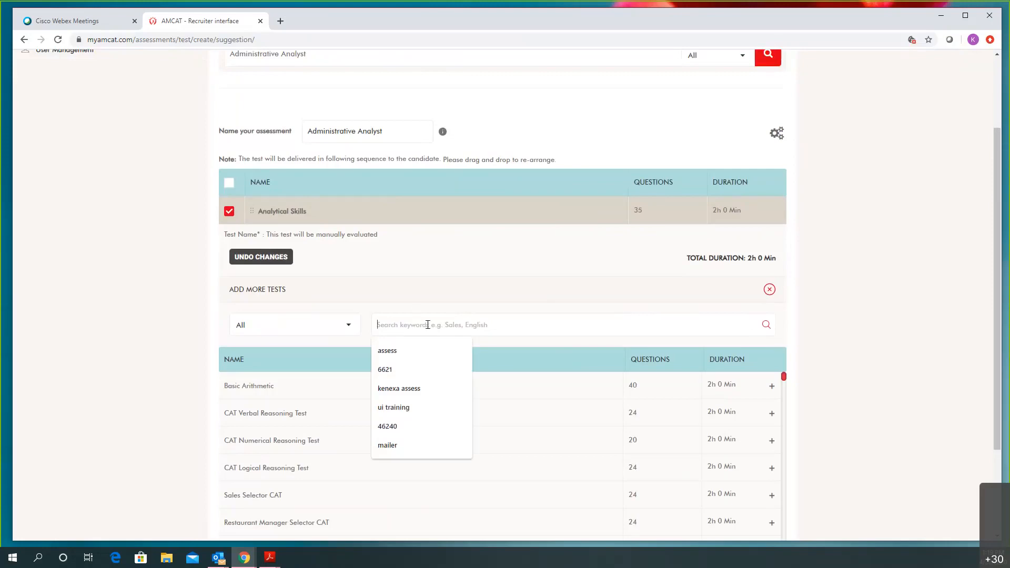
{"action": "type", "text": "typing"}
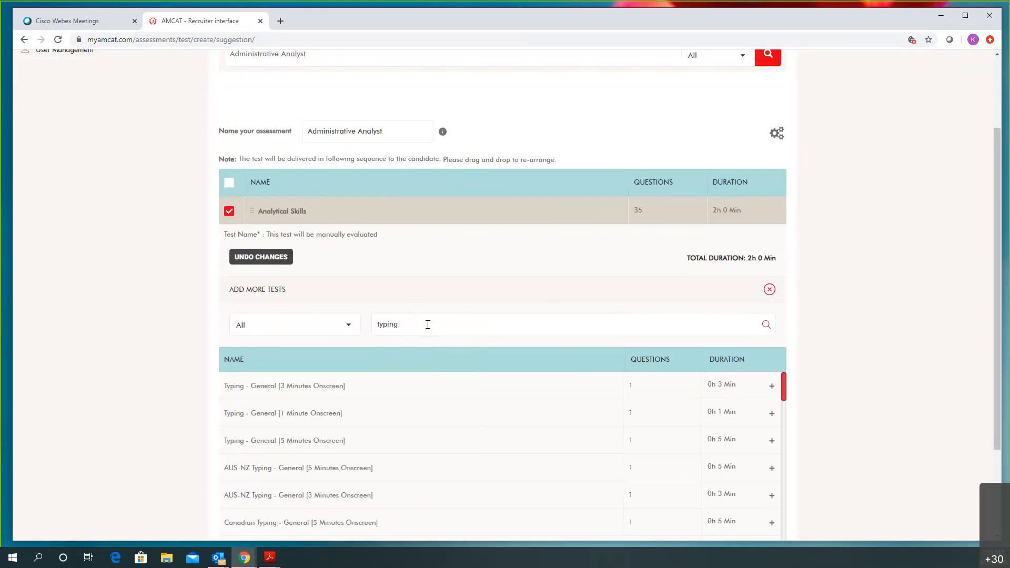
{"action": "left_click", "coordinate": [770, 415]}
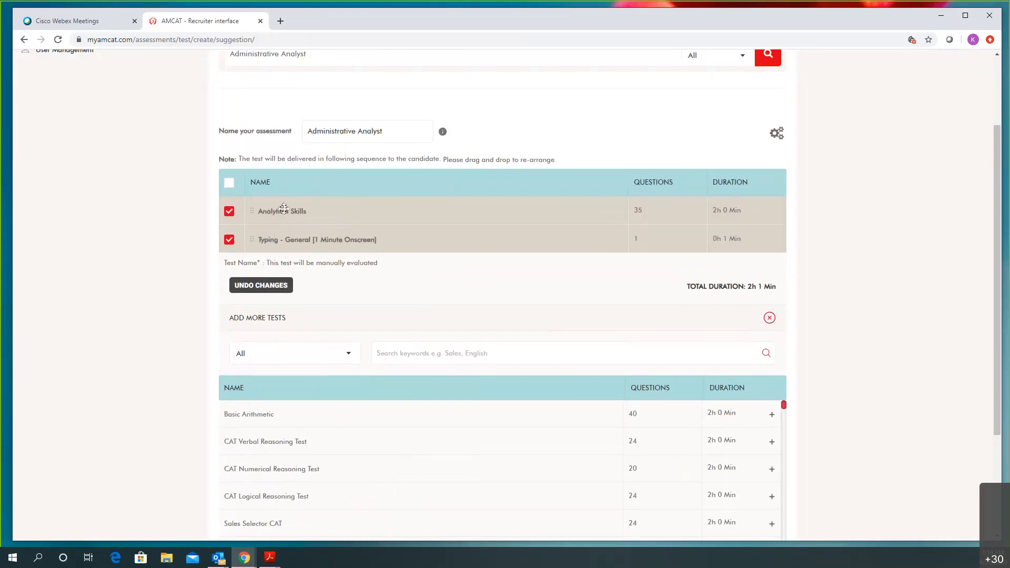
{"action": "left_click_drag", "start_coordinate": [250, 235], "coordinate": [251, 211]}
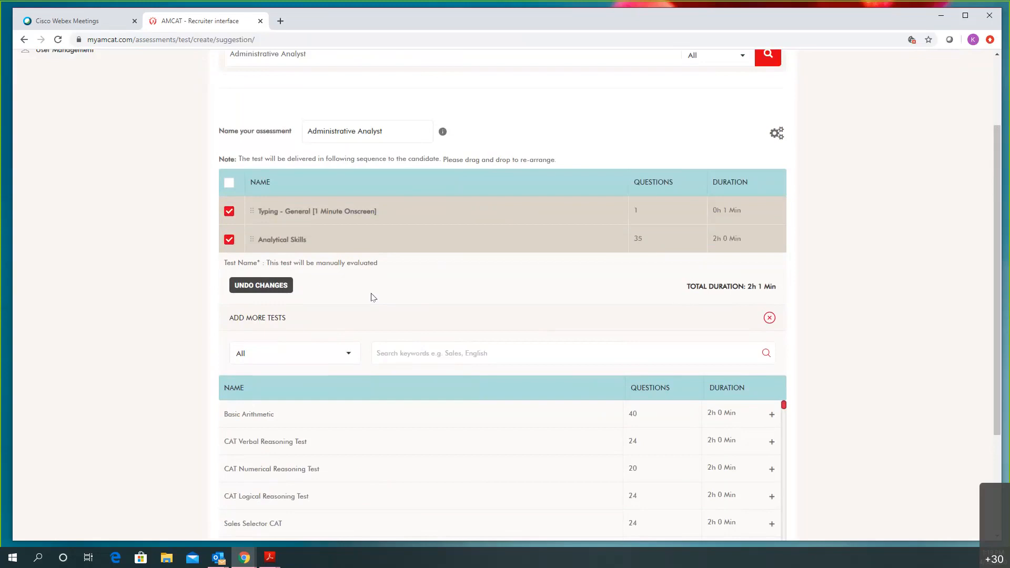
Search the additional tests for 'excel 2016', correcting the mistyped query
{"action": "left_click", "coordinate": [405, 356]}
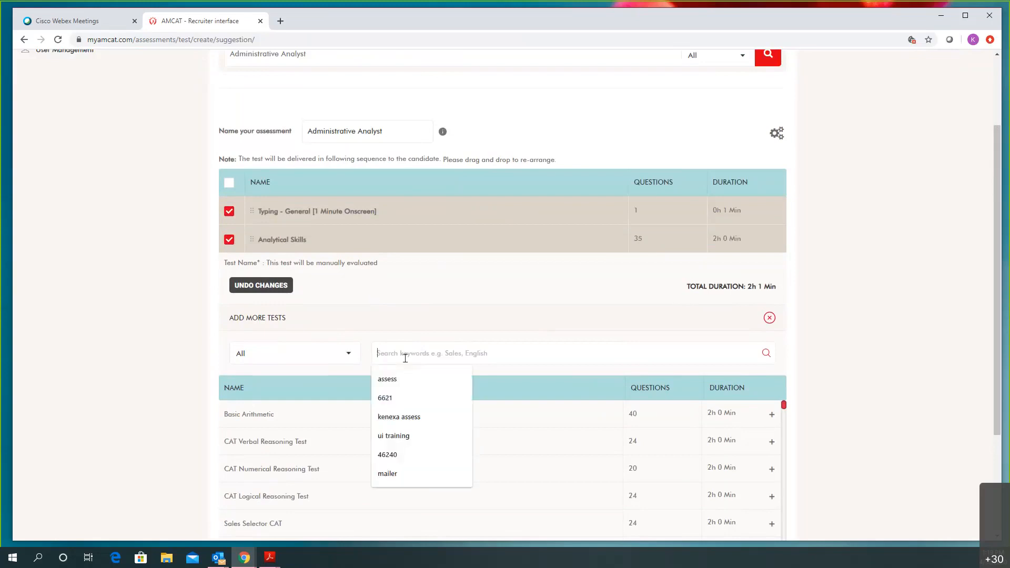
{"action": "type", "text": "e"}
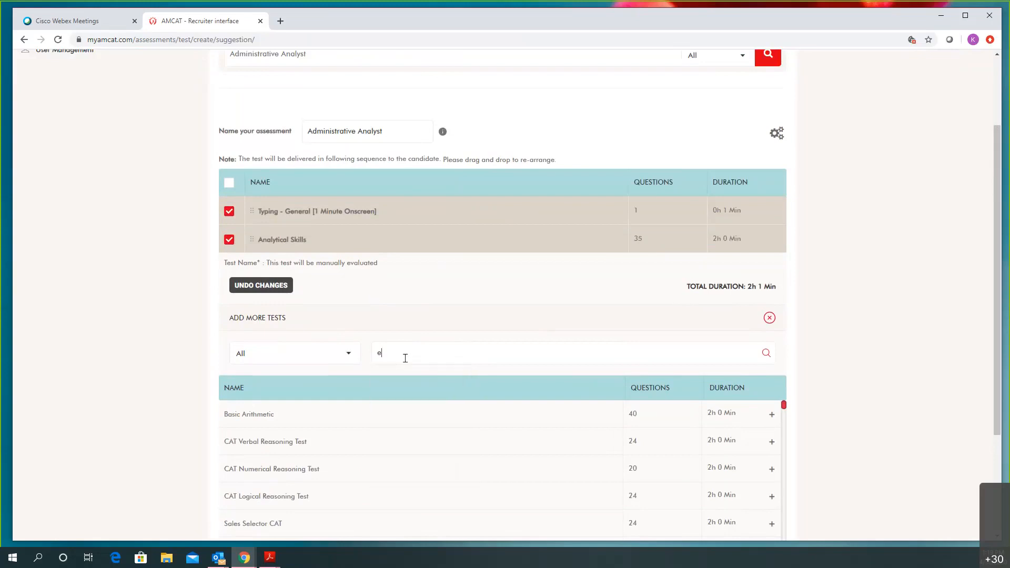
{"action": "type", "text": "xcel 0216"}
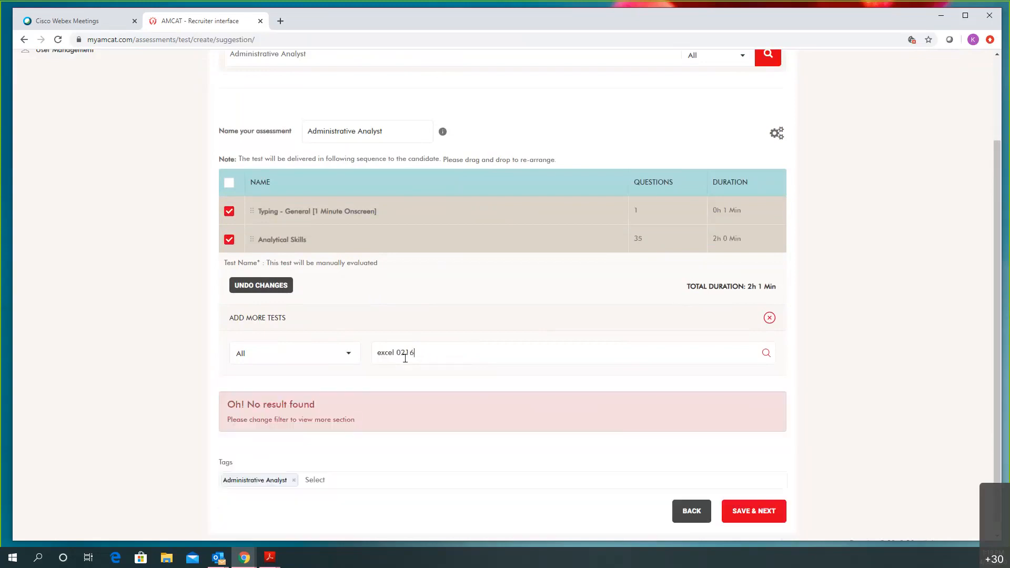
{"action": "key", "text": "BackSpace"}
{"action": "key", "text": "BackSpace"}
{"action": "key", "text": "BackSpace"}
{"action": "key", "text": "BackSpace"}
{"action": "key", "text": "BackSpace"}
{"action": "type", "text": "2016"}
{"action": "left_click", "coordinate": [392, 352]}
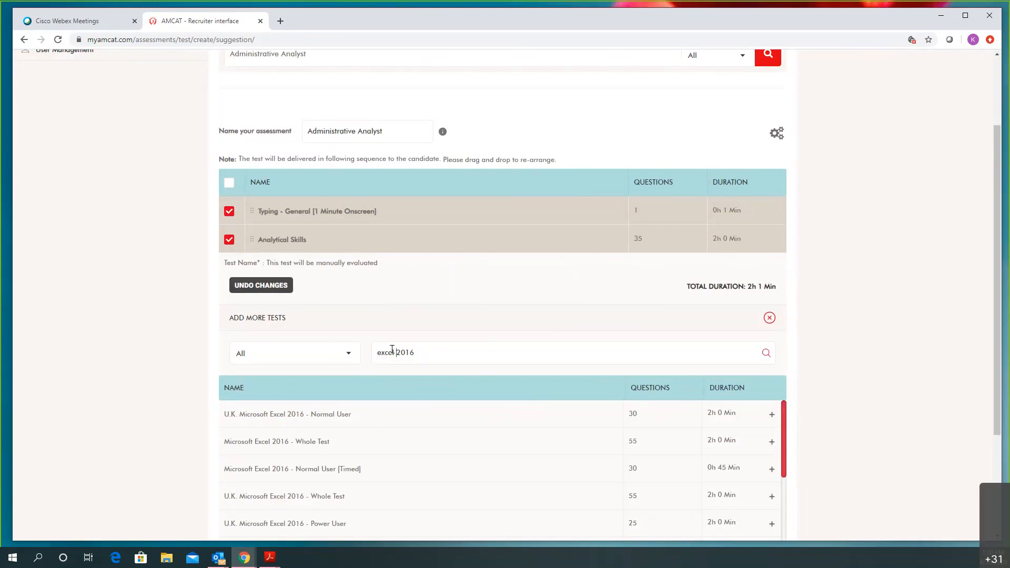
Add Microsoft Excel 2016 - Normal User, bringing the total to 4h 1 Min, and save
{"action": "scroll", "coordinate": [417, 418], "scroll_direction": "down", "scroll_amount": 1}
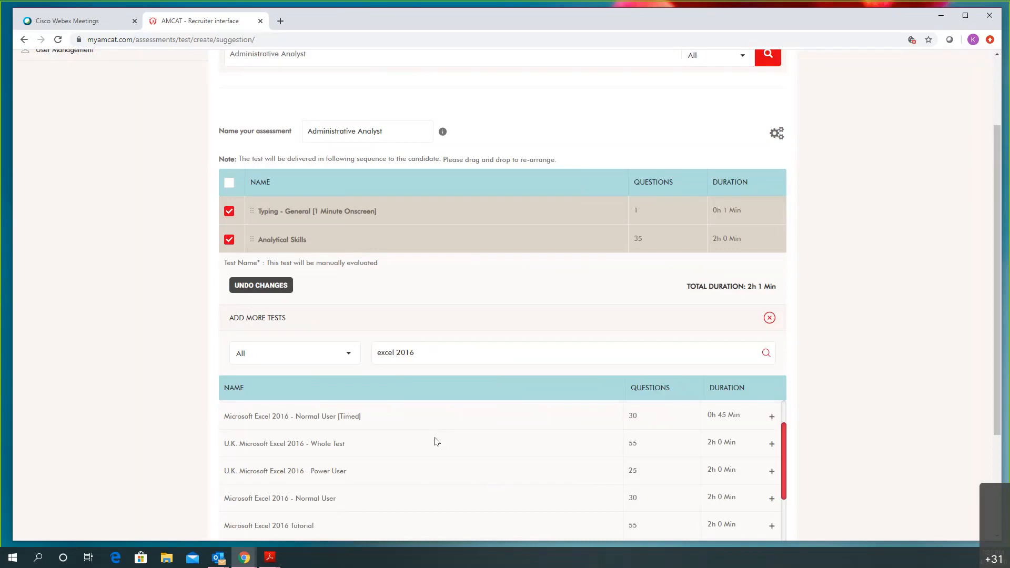
{"action": "scroll", "coordinate": [499, 371], "scroll_direction": "down", "scroll_amount": 2}
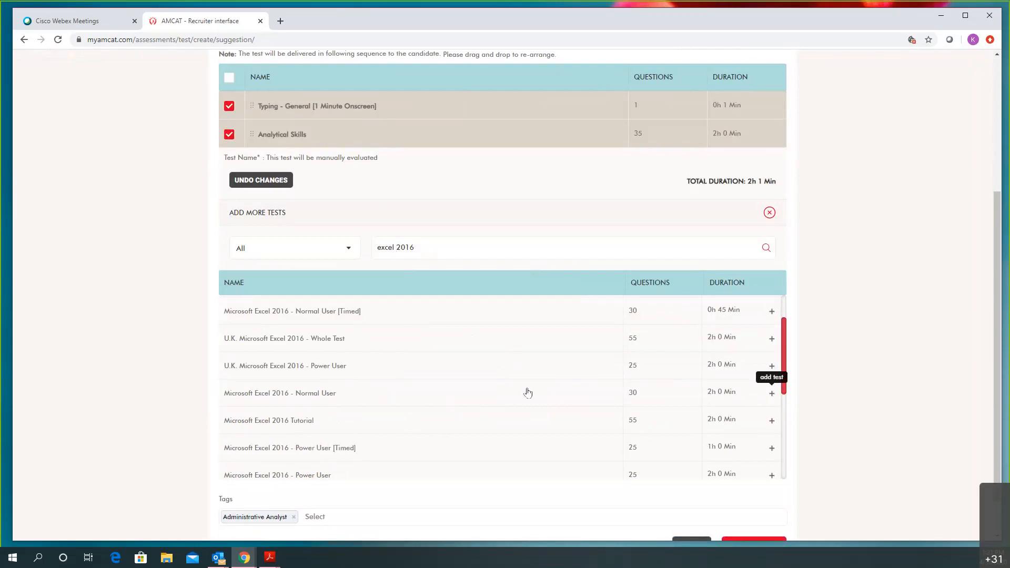
{"action": "left_click", "coordinate": [554, 392]}
{"action": "scroll", "coordinate": [397, 207], "scroll_direction": "up", "scroll_amount": 1}
{"action": "scroll", "coordinate": [301, 204], "scroll_direction": "up", "scroll_amount": 2}
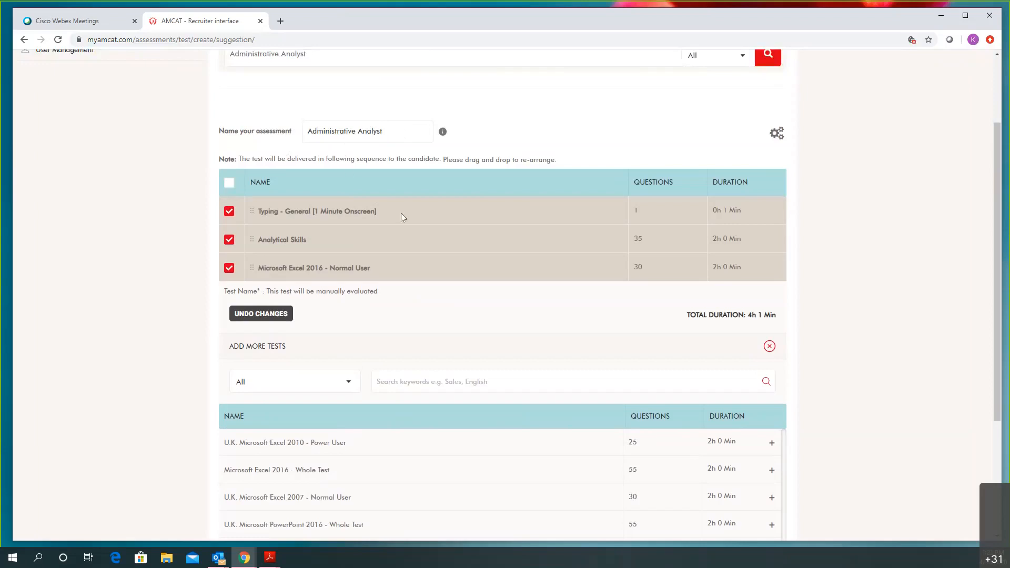
{"action": "scroll", "coordinate": [462, 311], "scroll_direction": "down", "scroll_amount": 6}
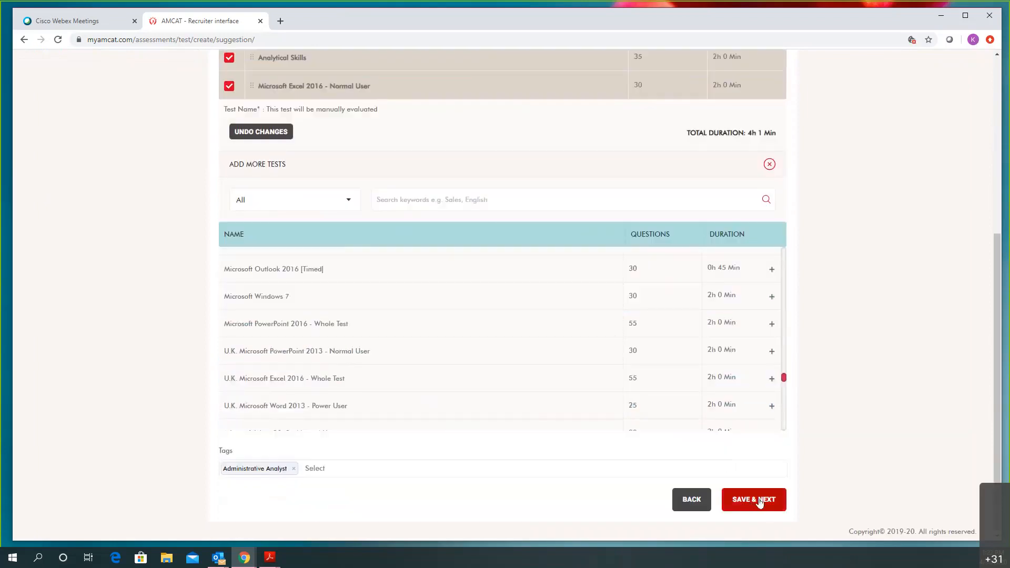
{"action": "left_click", "coordinate": [759, 501]}
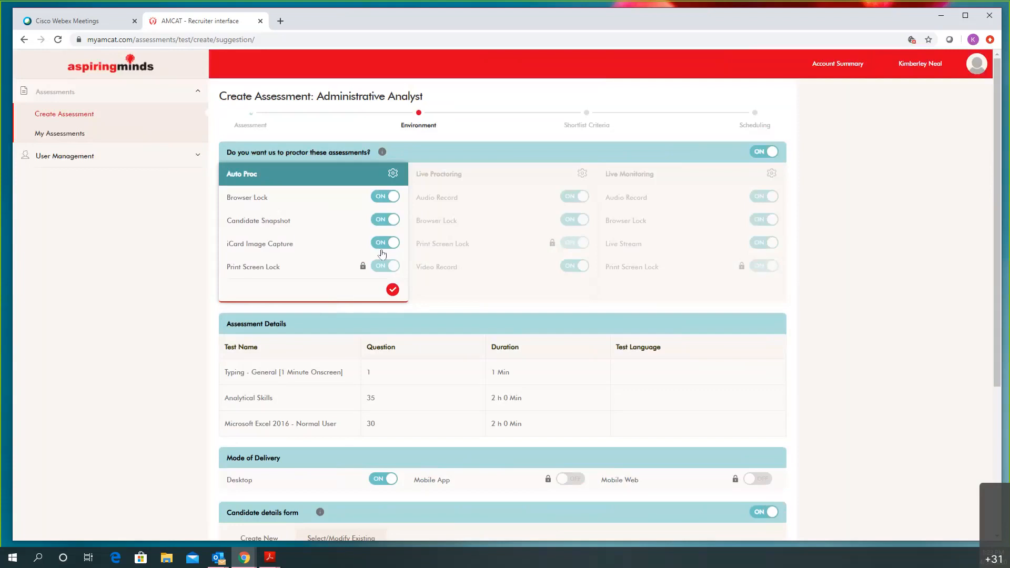
Clear iCard image capture and candidate snapshots, keep browser lock, and turn proctoring off
{"action": "left_click", "coordinate": [385, 243]}
{"action": "left_click", "coordinate": [377, 196]}
{"action": "left_click", "coordinate": [377, 220]}
{"action": "left_click", "coordinate": [378, 197]}
{"action": "left_click", "coordinate": [765, 156]}
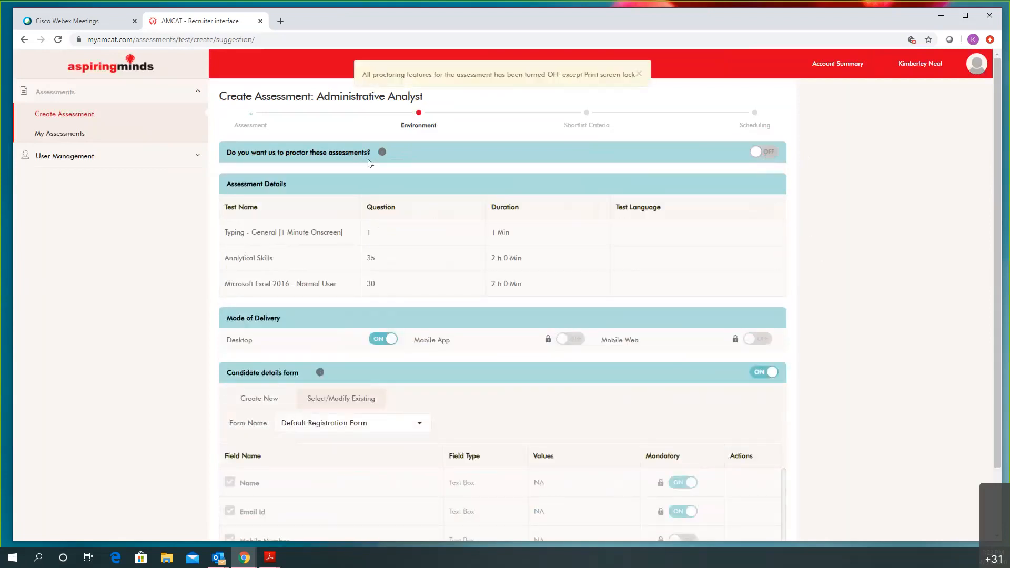
{"action": "scroll", "coordinate": [370, 163], "scroll_direction": "down", "scroll_amount": 2}
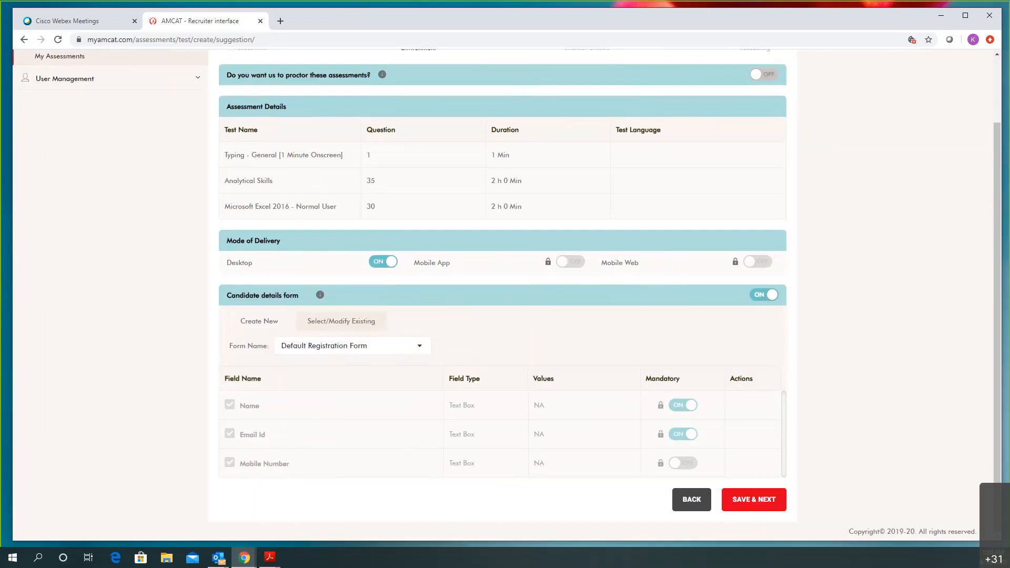
Use the existing Default Registration Form for candidate details and save to continue
{"action": "left_click", "coordinate": [268, 331]}
{"action": "scroll", "coordinate": [390, 435], "scroll_direction": "down", "scroll_amount": 3}
{"action": "scroll", "coordinate": [352, 453], "scroll_direction": "up", "scroll_amount": 3}
{"action": "scroll", "coordinate": [350, 440], "scroll_direction": "down", "scroll_amount": 4}
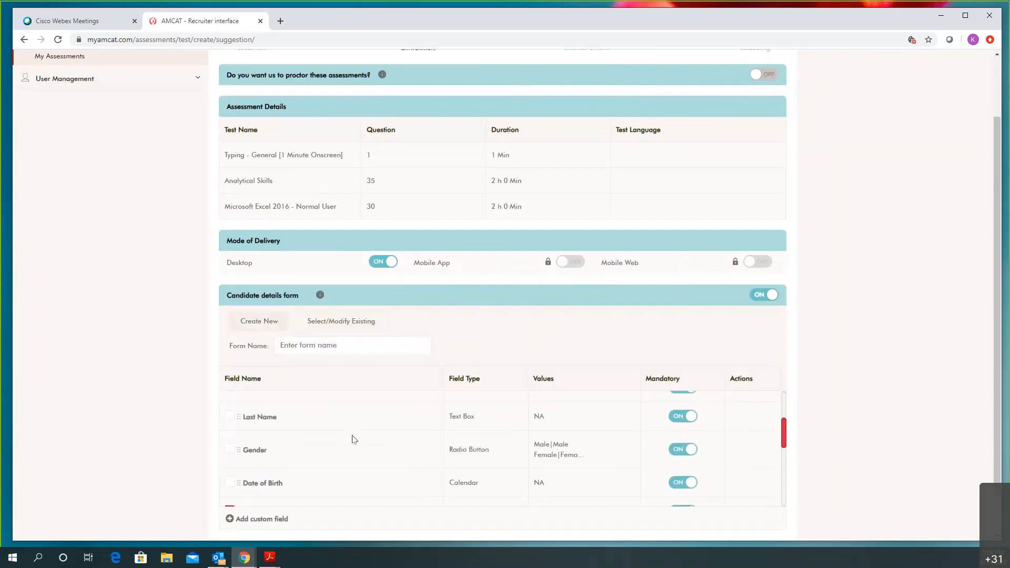
{"action": "scroll", "coordinate": [317, 449], "scroll_direction": "down", "scroll_amount": 2}
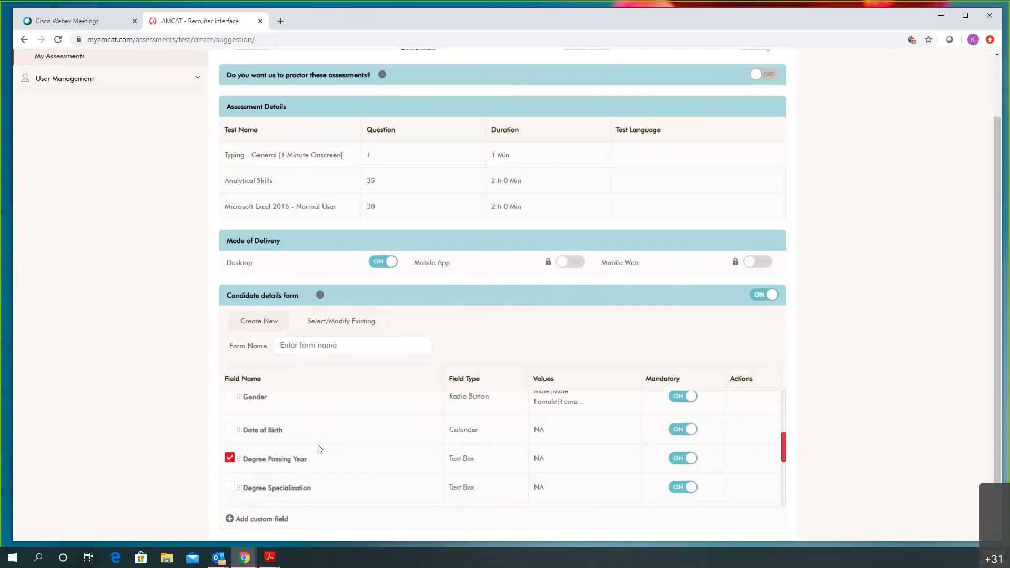
{"action": "scroll", "coordinate": [317, 450], "scroll_direction": "down", "scroll_amount": 2}
{"action": "scroll", "coordinate": [318, 450], "scroll_direction": "down", "scroll_amount": 4}
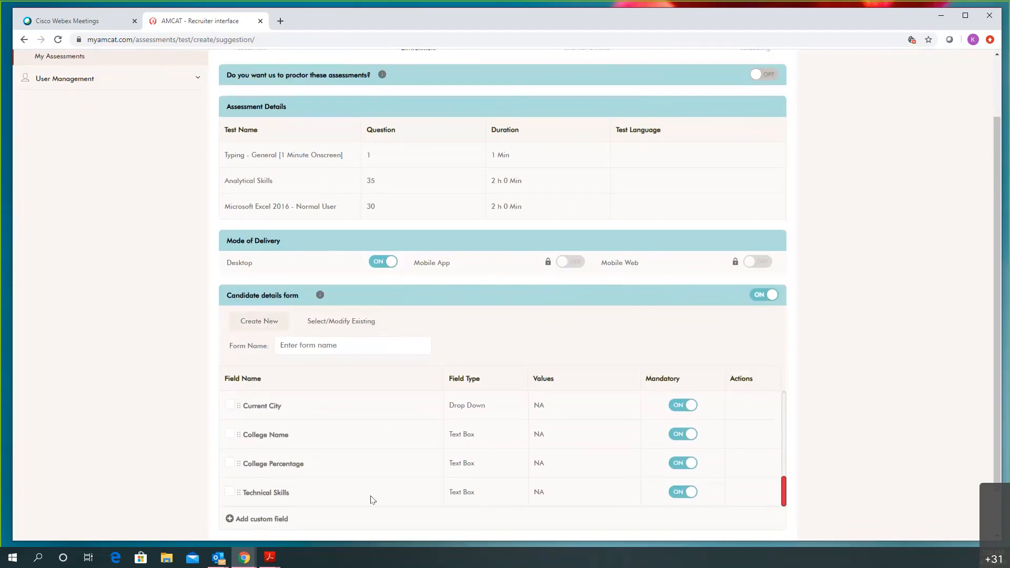
{"action": "scroll", "coordinate": [387, 451], "scroll_direction": "up", "scroll_amount": 4}
{"action": "scroll", "coordinate": [386, 451], "scroll_direction": "up", "scroll_amount": 5}
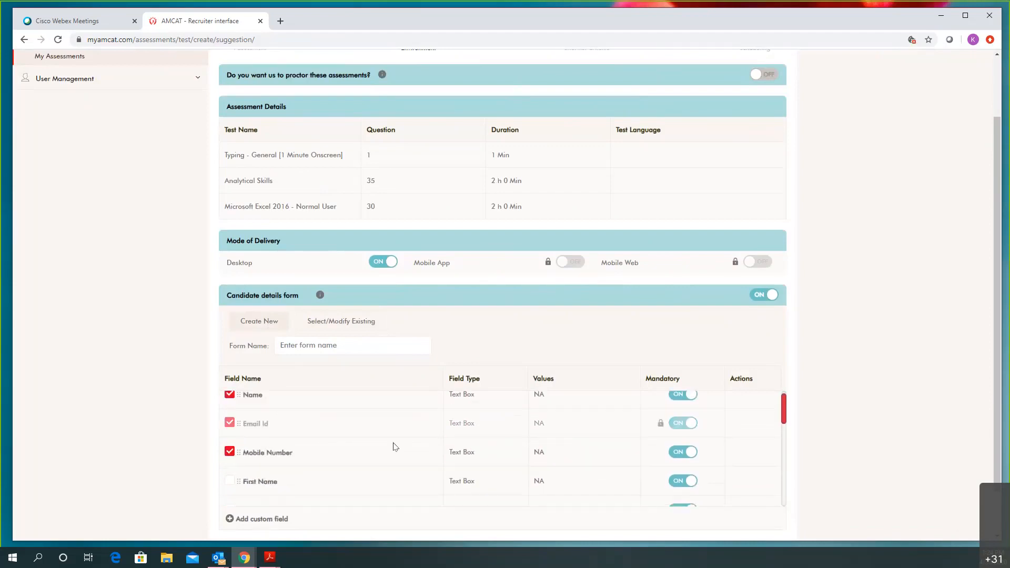
{"action": "left_click", "coordinate": [354, 321]}
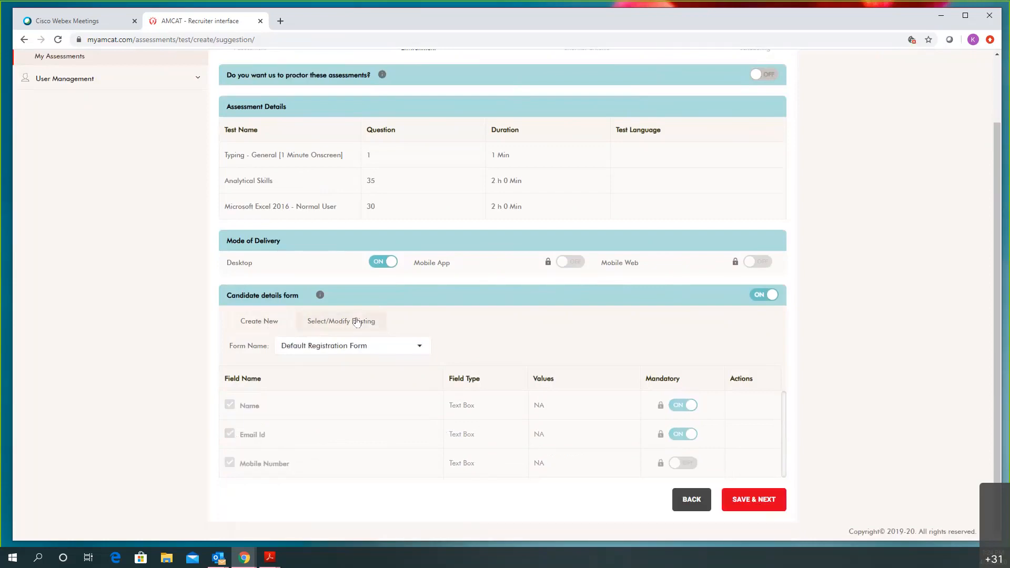
{"action": "left_click", "coordinate": [751, 500]}
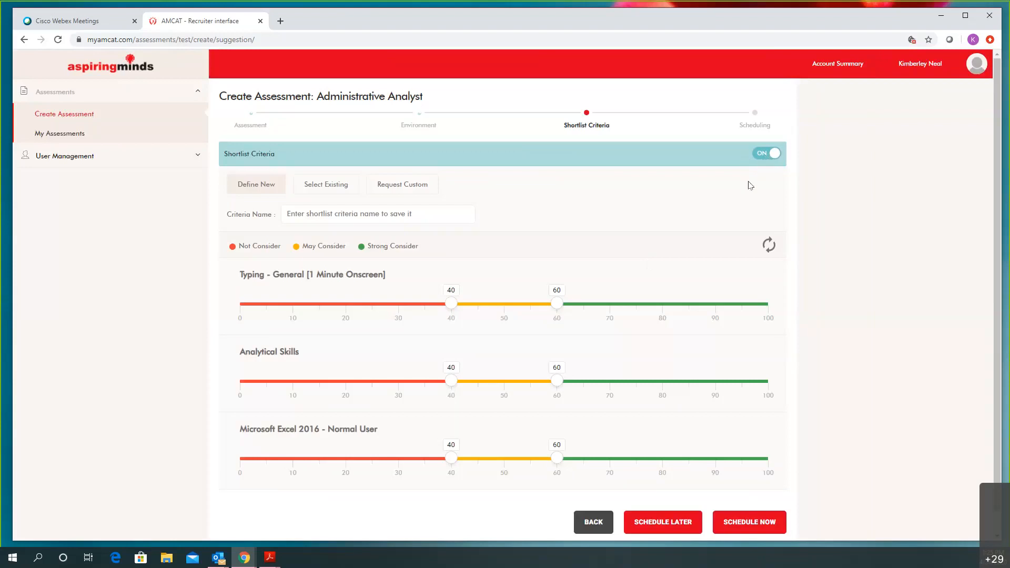
Set the Analytical Skills shortlist cutoffs to 50 (Not Consider) and 75 (May Consider)
{"action": "scroll", "coordinate": [679, 249], "scroll_direction": "down", "scroll_amount": 1}
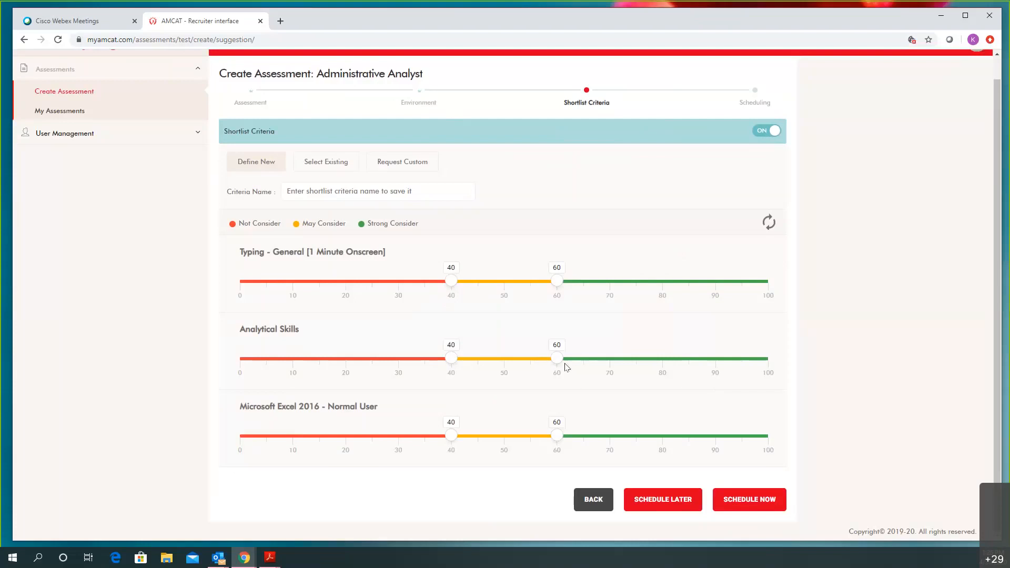
{"action": "left_click_drag", "start_coordinate": [556, 364], "coordinate": [634, 368]}
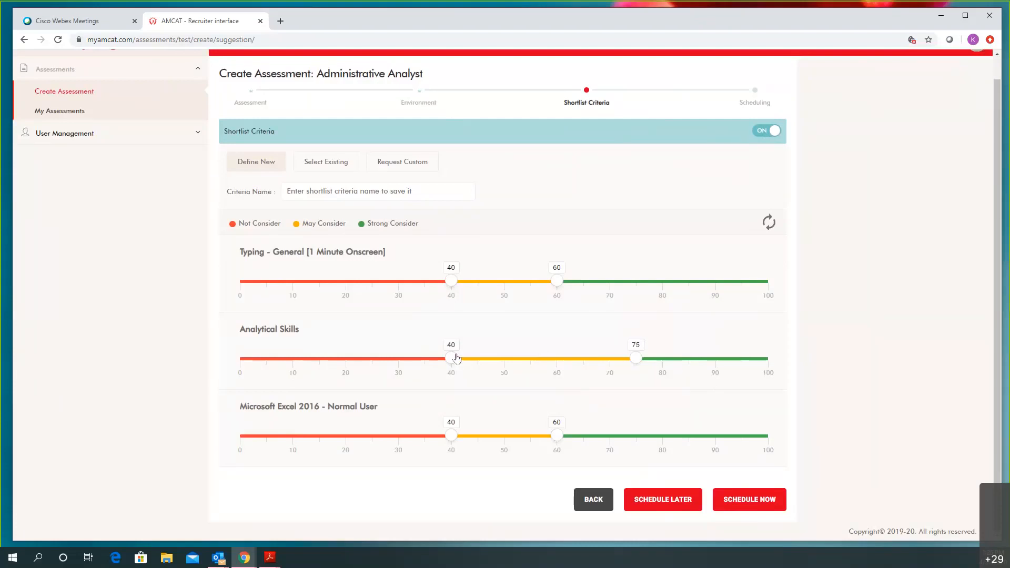
{"action": "left_click_drag", "start_coordinate": [456, 359], "coordinate": [505, 377]}
Turn shortlist criteria off, confirm the alert, and choose Schedule Now
{"action": "left_click", "coordinate": [759, 132]}
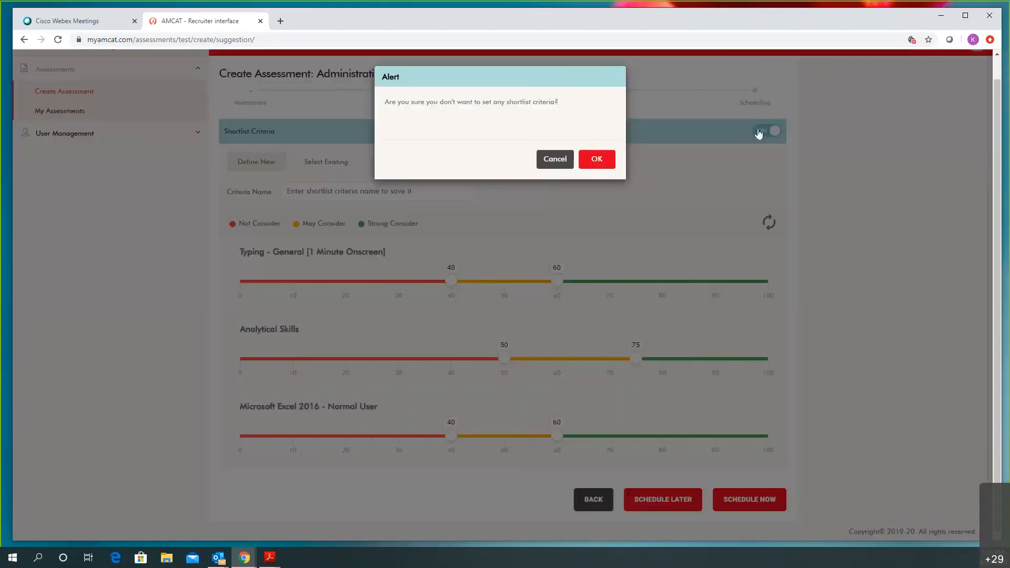
{"action": "left_click", "coordinate": [596, 158]}
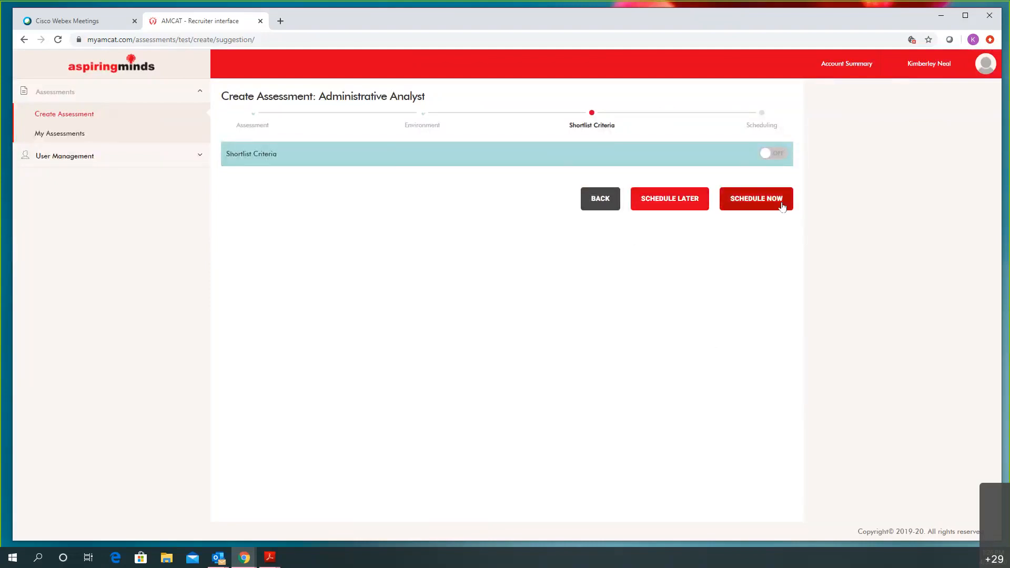
{"action": "left_click", "coordinate": [749, 200]}
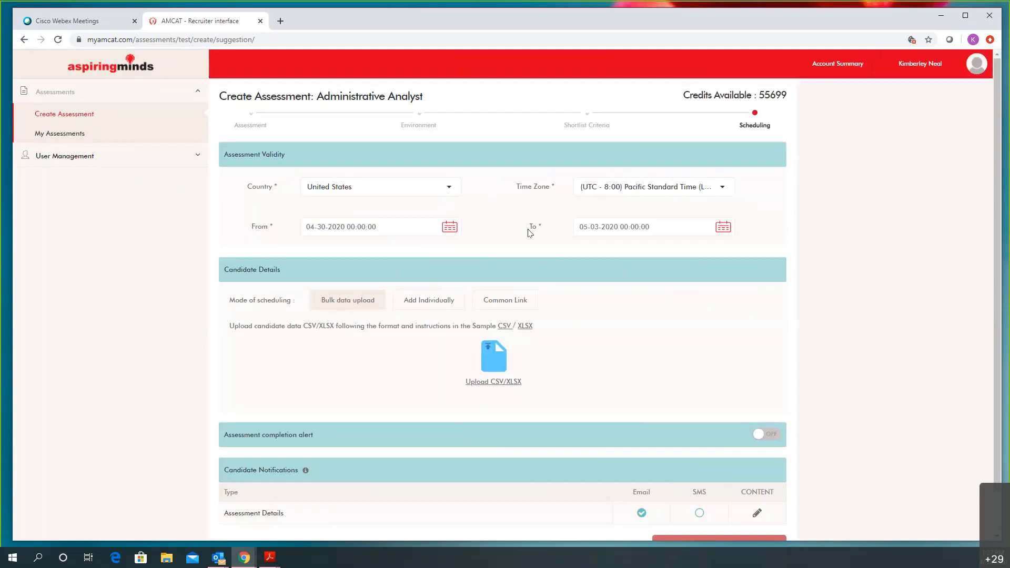
Try other countries in the Country list, then settle on United States
{"action": "left_click", "coordinate": [343, 197]}
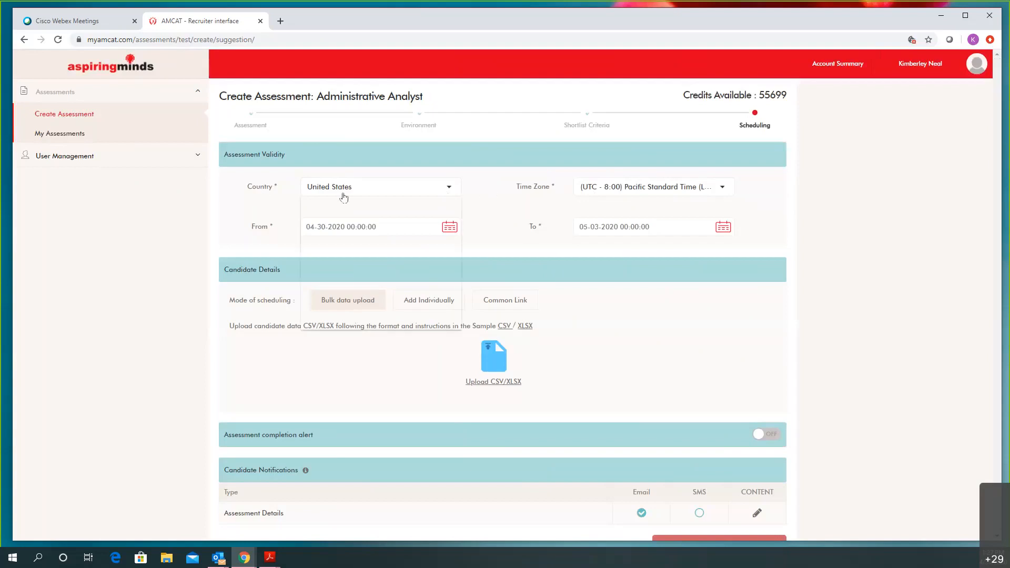
{"action": "type", "text": "au"}
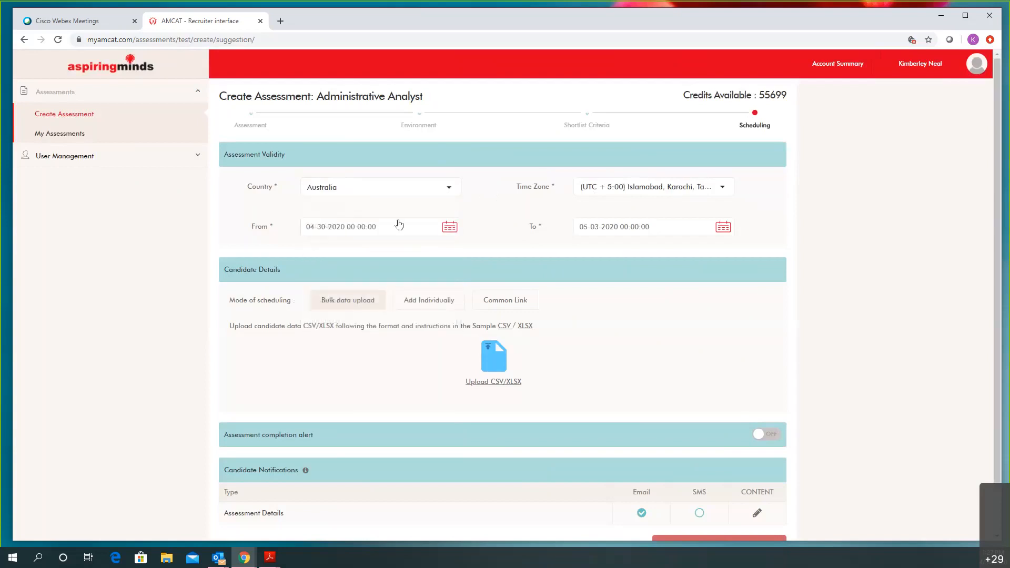
{"action": "left_click", "coordinate": [386, 192]}
{"action": "type", "text": "cz"}
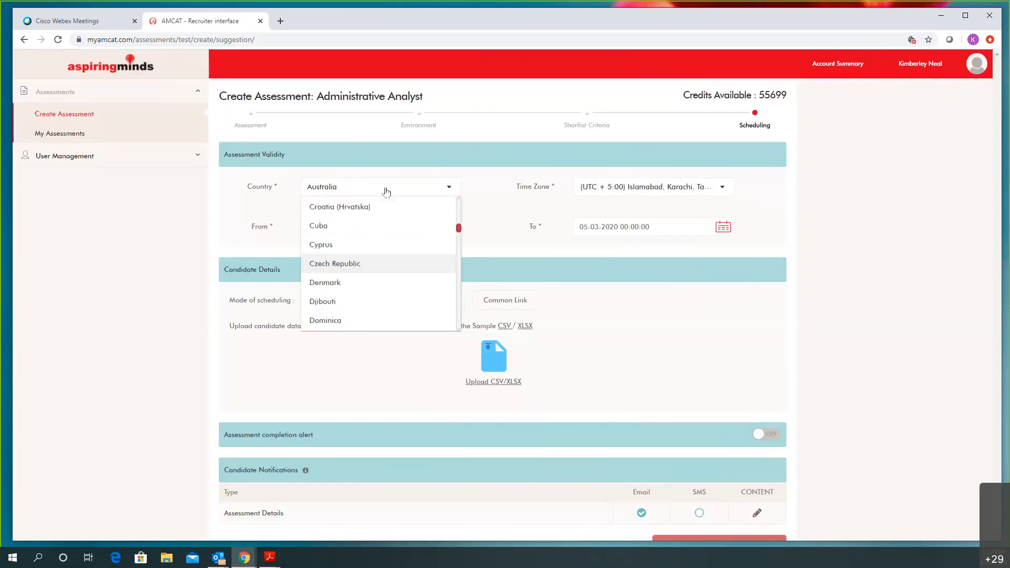
{"action": "type", "text": "c"}
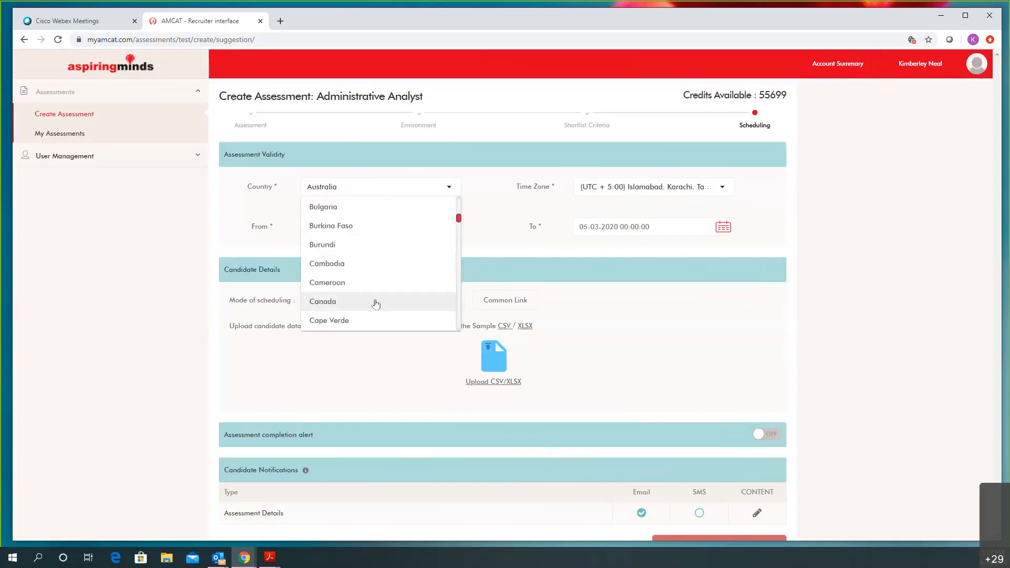
{"action": "left_click", "coordinate": [376, 302]}
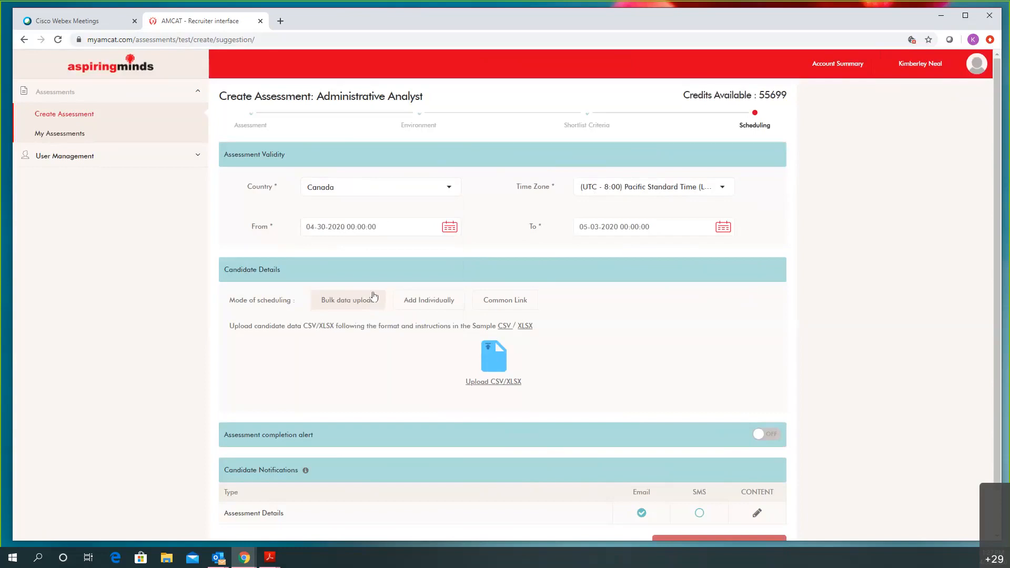
{"action": "left_click", "coordinate": [349, 190]}
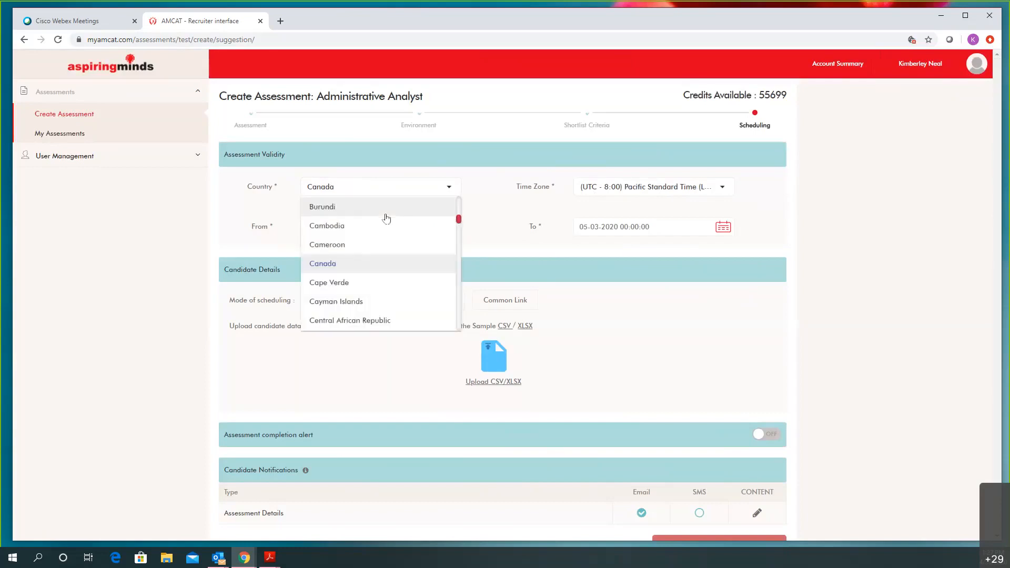
{"action": "scroll", "coordinate": [387, 218], "scroll_direction": "up", "scroll_amount": 10}
{"action": "left_click", "coordinate": [386, 214]}
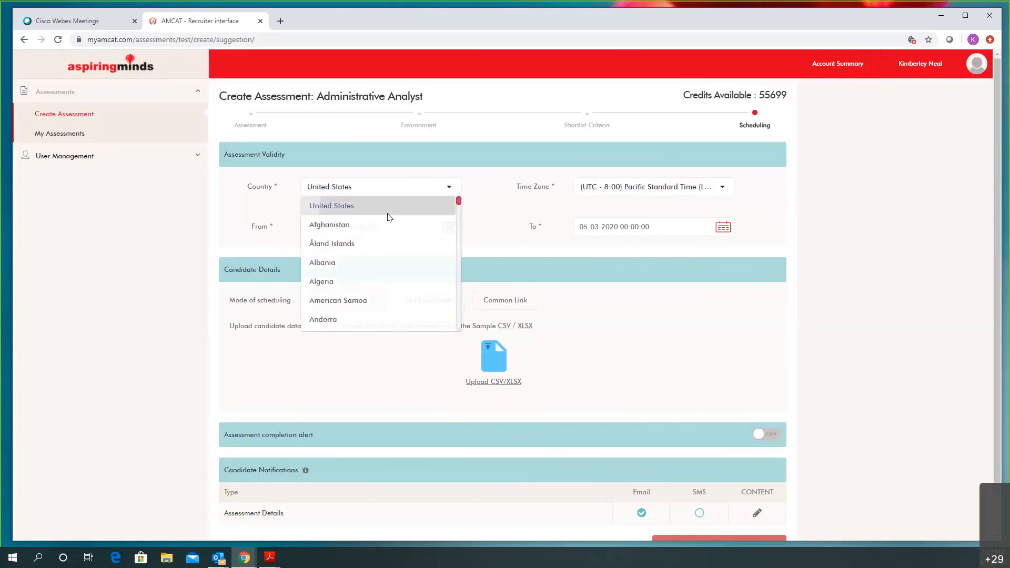
Set the time zone to (UTC - 4:00) Eastern Daylight Time
{"action": "left_click", "coordinate": [629, 191]}
{"action": "scroll", "coordinate": [652, 253], "scroll_direction": "down", "scroll_amount": 3}
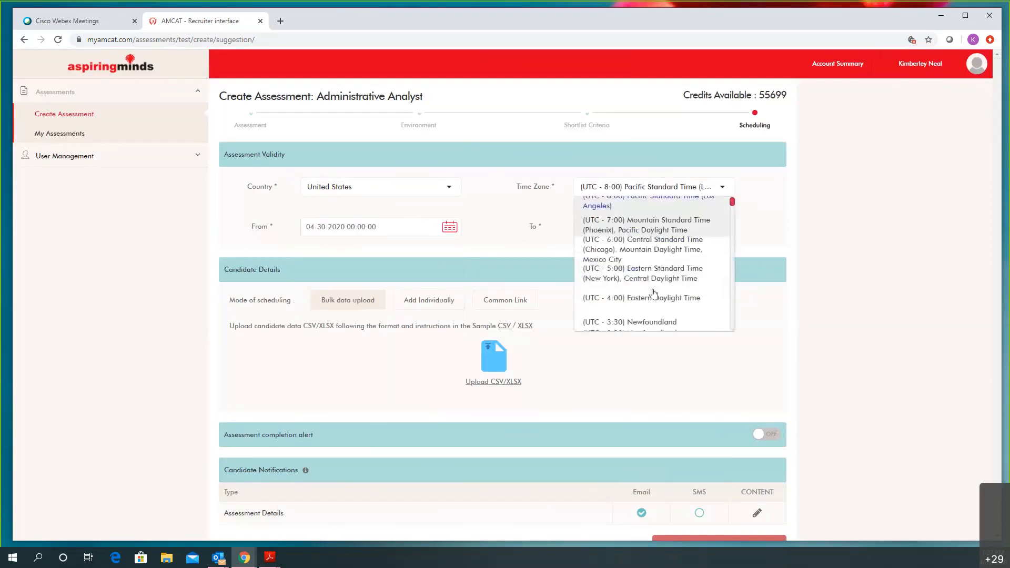
{"action": "left_click", "coordinate": [660, 256]}
{"action": "left_click", "coordinate": [661, 255]}
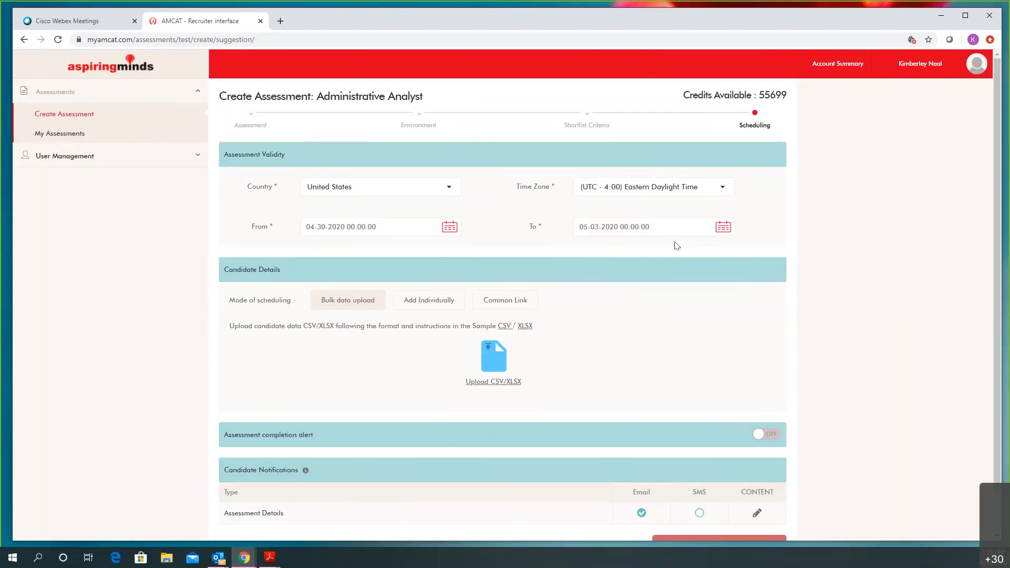
Set the validity end date to 07-05-2020 at 00:00:00
{"action": "left_click", "coordinate": [722, 228]}
{"action": "left_click", "coordinate": [707, 251]}
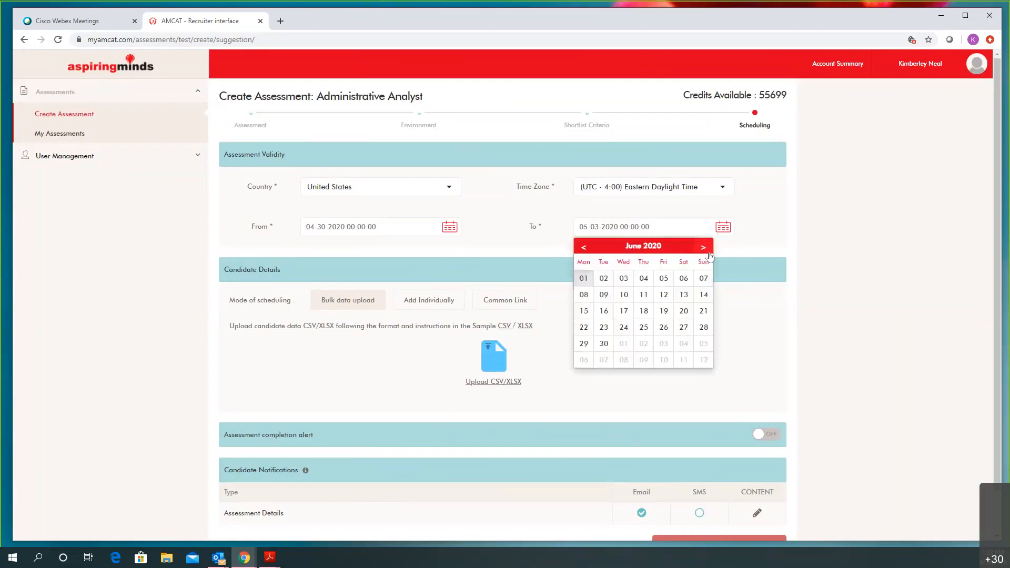
{"action": "left_click", "coordinate": [704, 344]}
{"action": "left_click", "coordinate": [676, 263]}
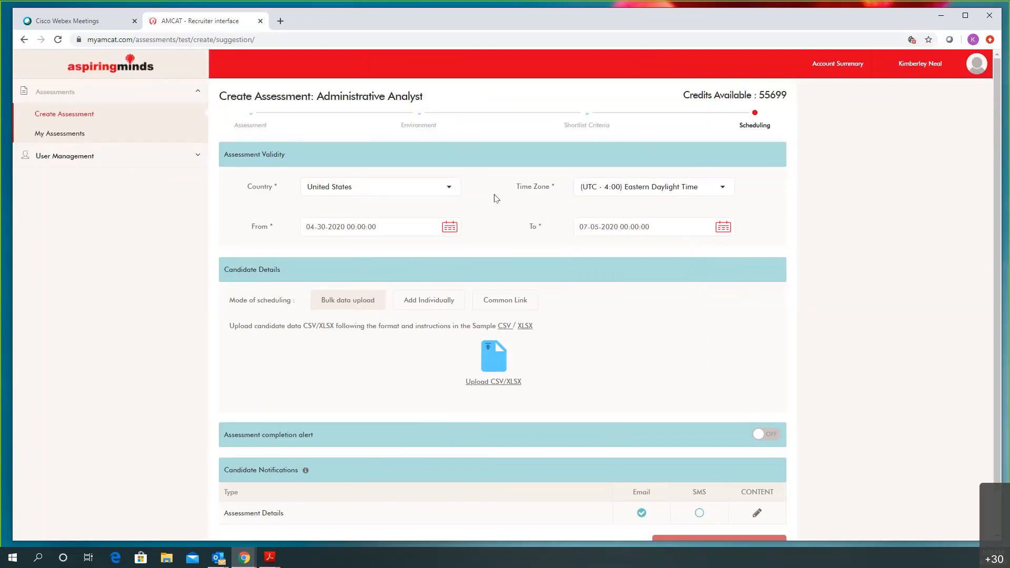
Set the validity start date to 05-04-2020 at 00:00:00
{"action": "left_click", "coordinate": [450, 229]}
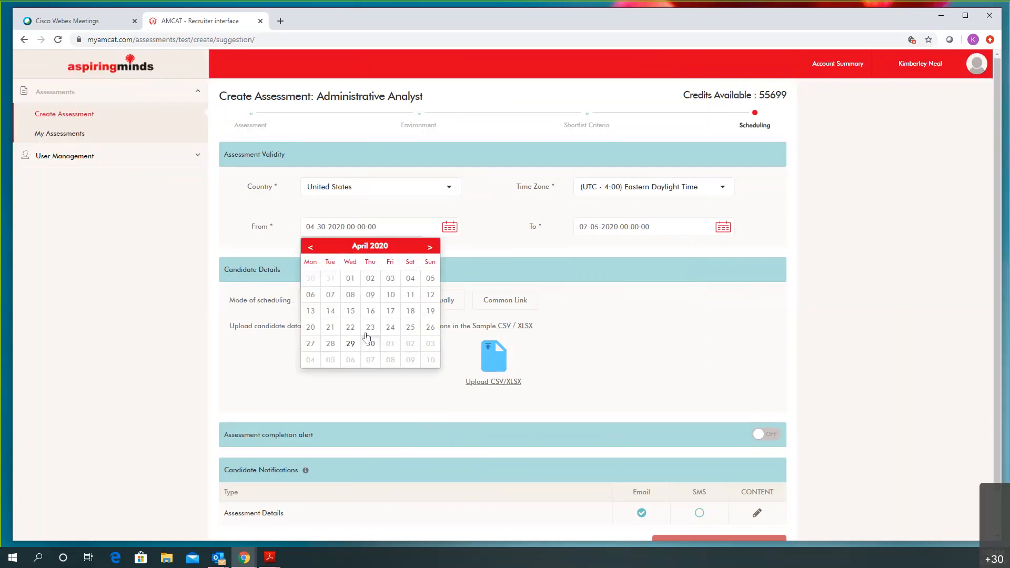
{"action": "left_click", "coordinate": [311, 361]}
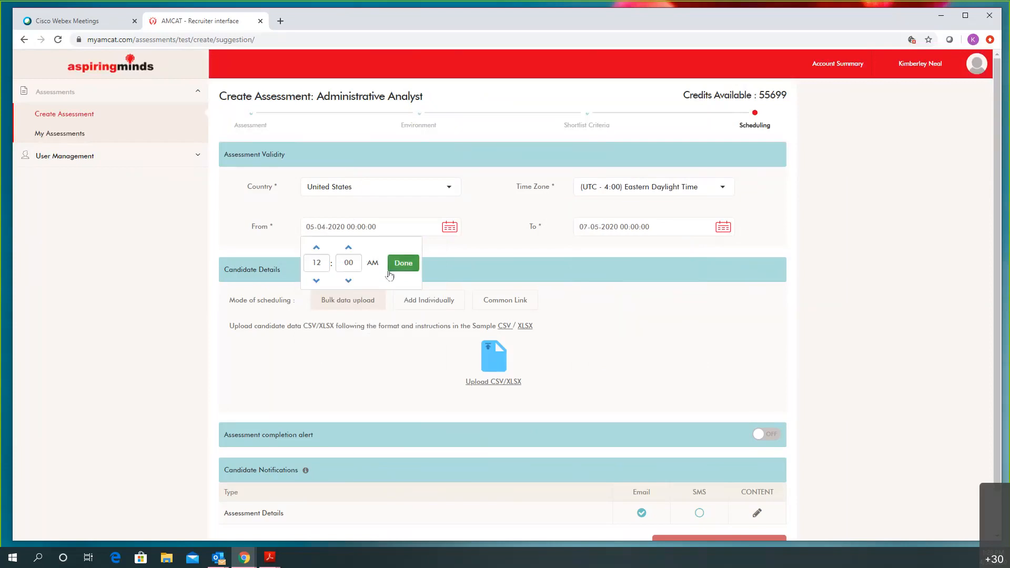
{"action": "left_click", "coordinate": [402, 263]}
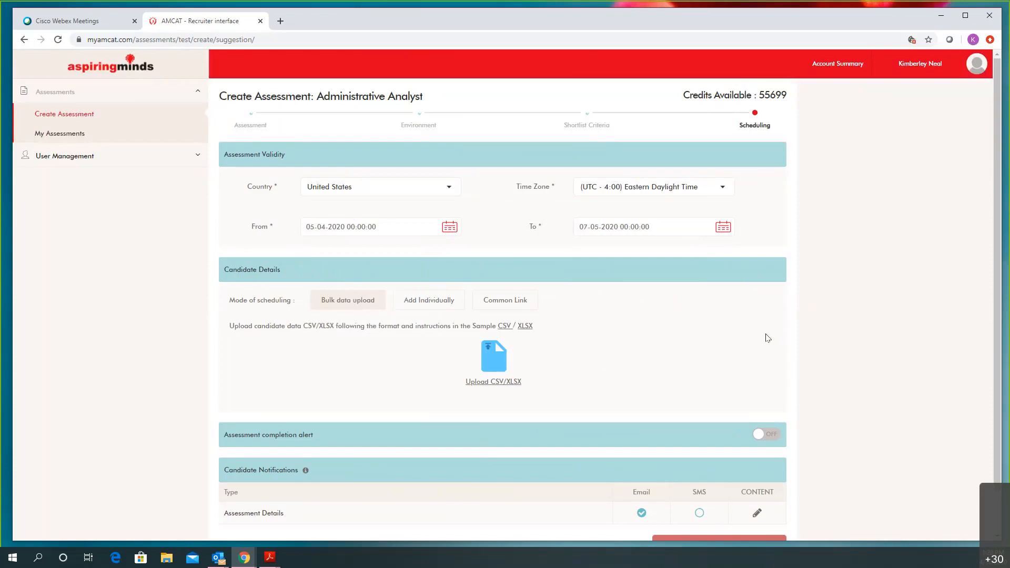
{"action": "scroll", "coordinate": [767, 338], "scroll_direction": "down", "scroll_amount": 1}
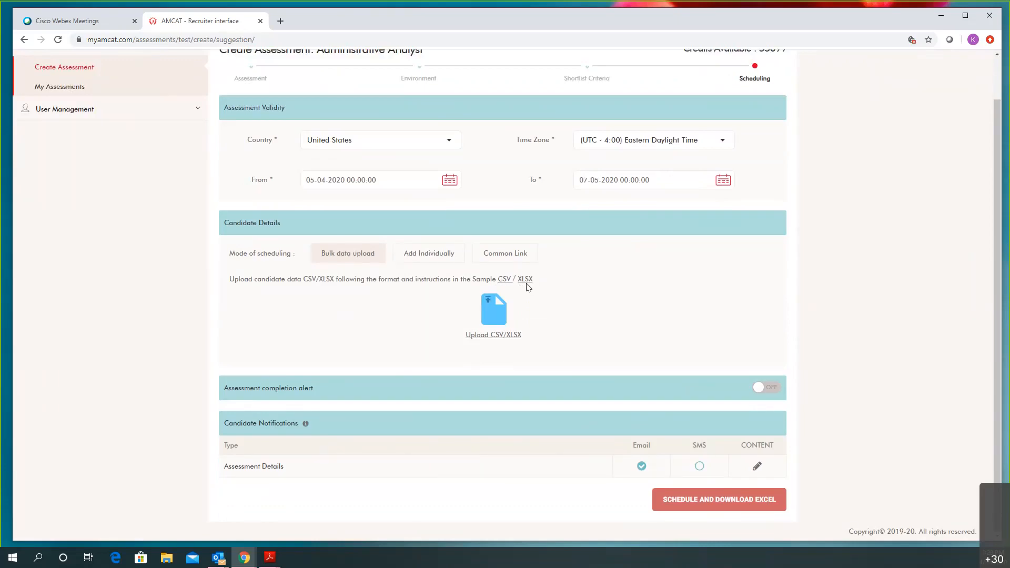
Try Add Individually, add then delete a second candidate entry, and settle on Common Link
{"action": "left_click", "coordinate": [433, 261]}
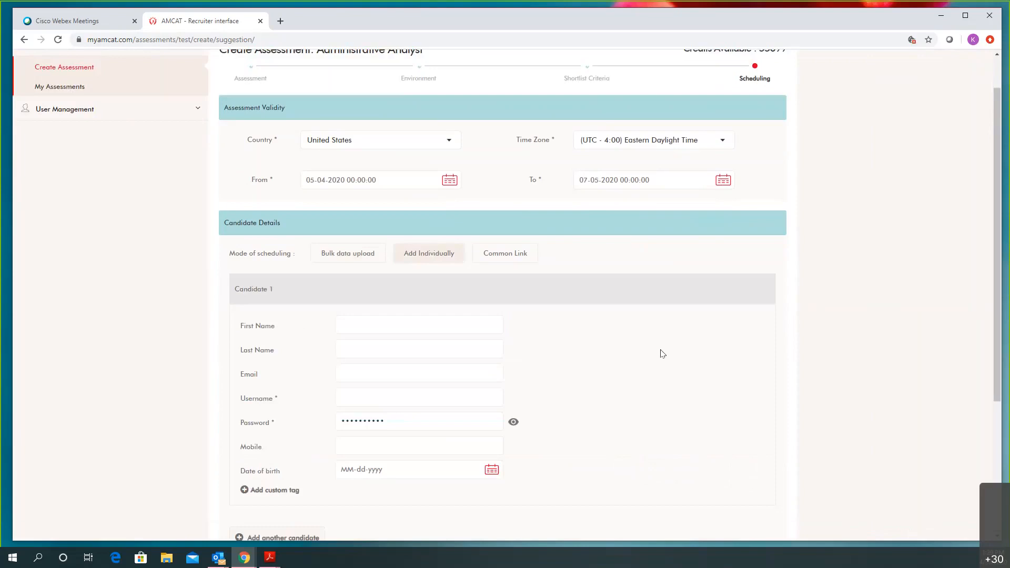
{"action": "scroll", "coordinate": [629, 363], "scroll_direction": "down", "scroll_amount": 2}
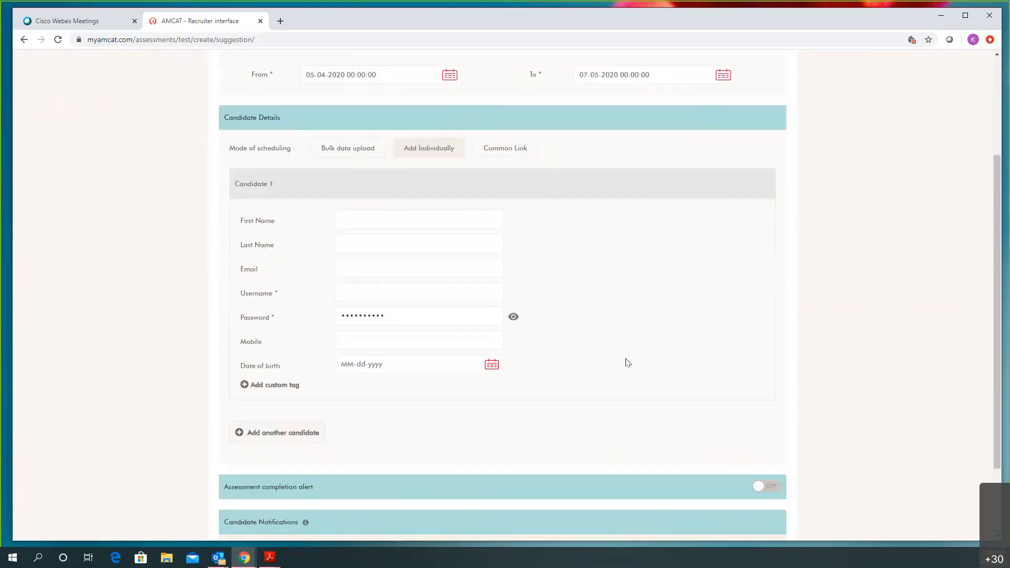
{"action": "scroll", "coordinate": [720, 285], "scroll_direction": "down", "scroll_amount": 1}
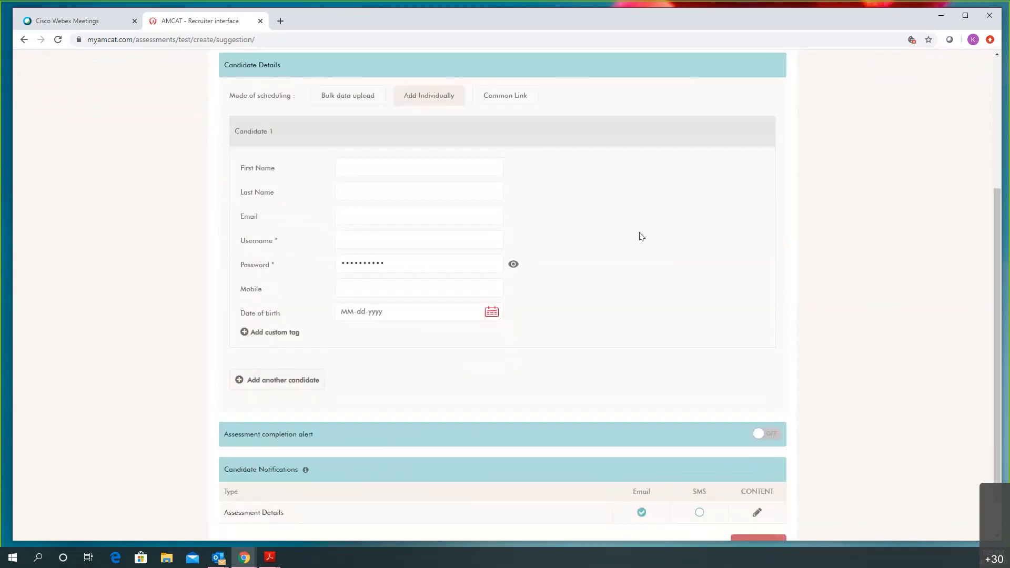
{"action": "left_click", "coordinate": [274, 382]}
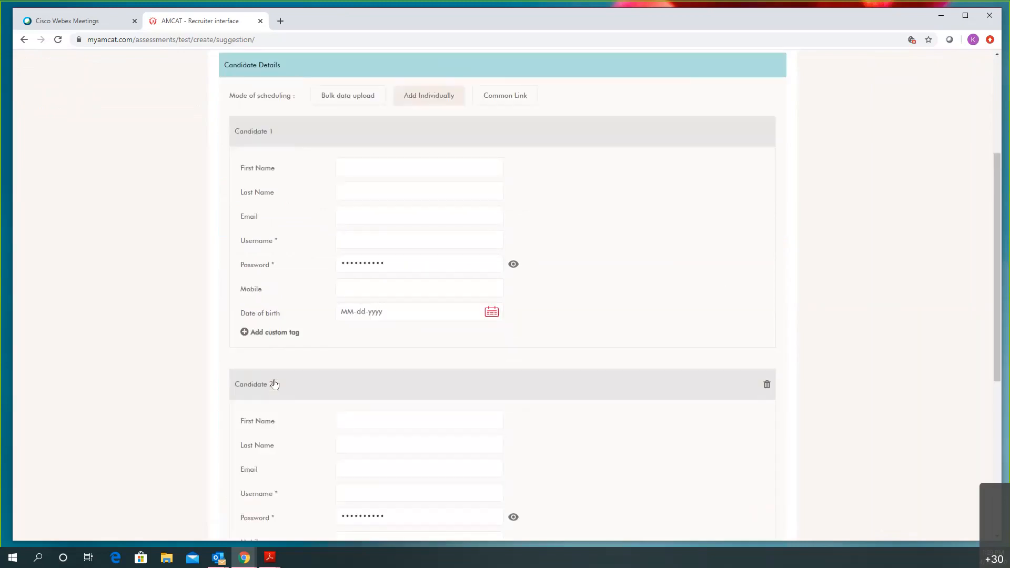
{"action": "scroll", "coordinate": [315, 368], "scroll_direction": "down", "scroll_amount": 4}
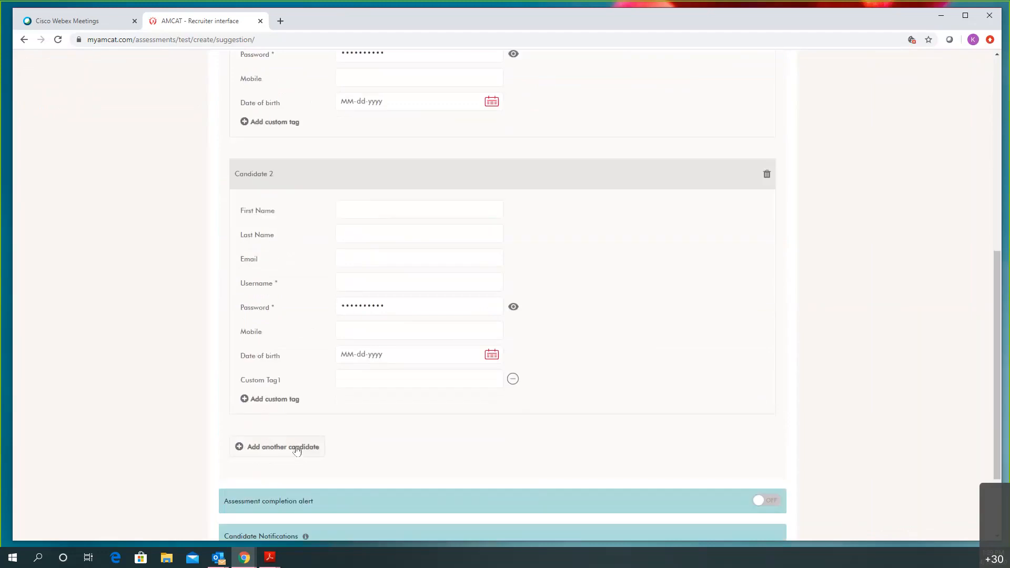
{"action": "left_click", "coordinate": [766, 177]}
{"action": "scroll", "coordinate": [684, 216], "scroll_direction": "up", "scroll_amount": 3}
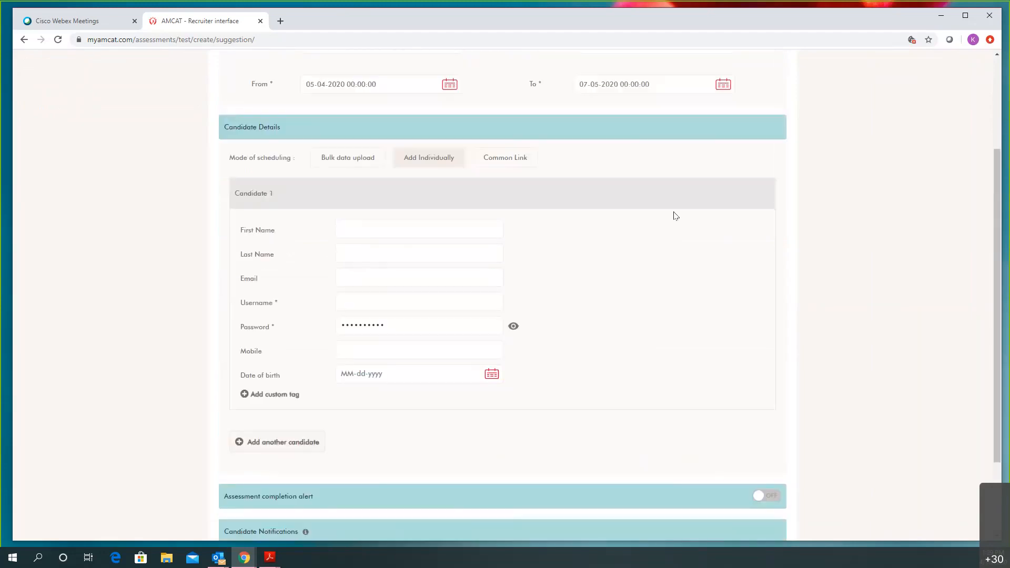
{"action": "left_click", "coordinate": [500, 212]}
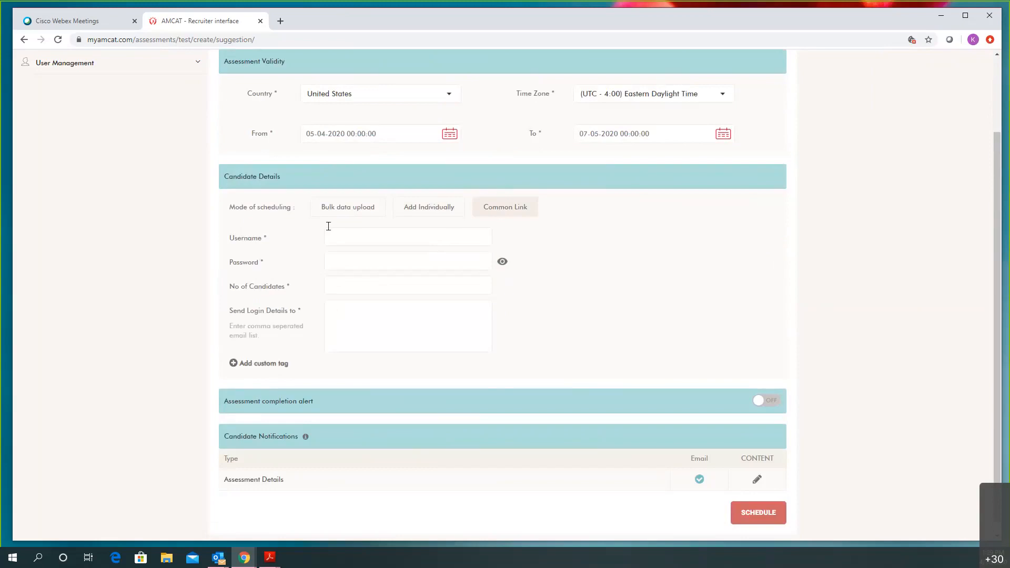
{"action": "scroll", "coordinate": [407, 282], "scroll_direction": "up", "scroll_amount": 1}
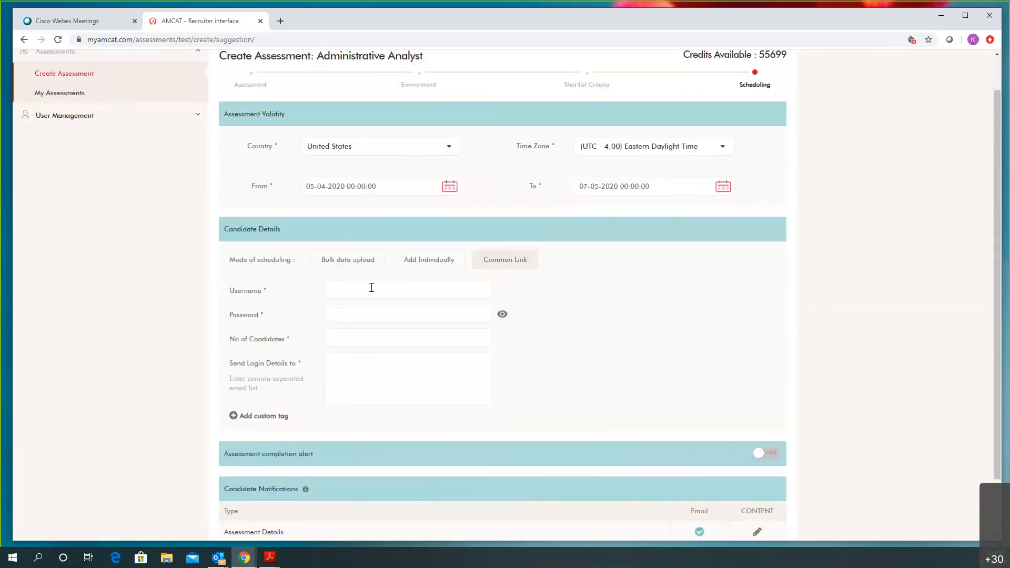
{"action": "scroll", "coordinate": [370, 302], "scroll_direction": "up", "scroll_amount": 1}
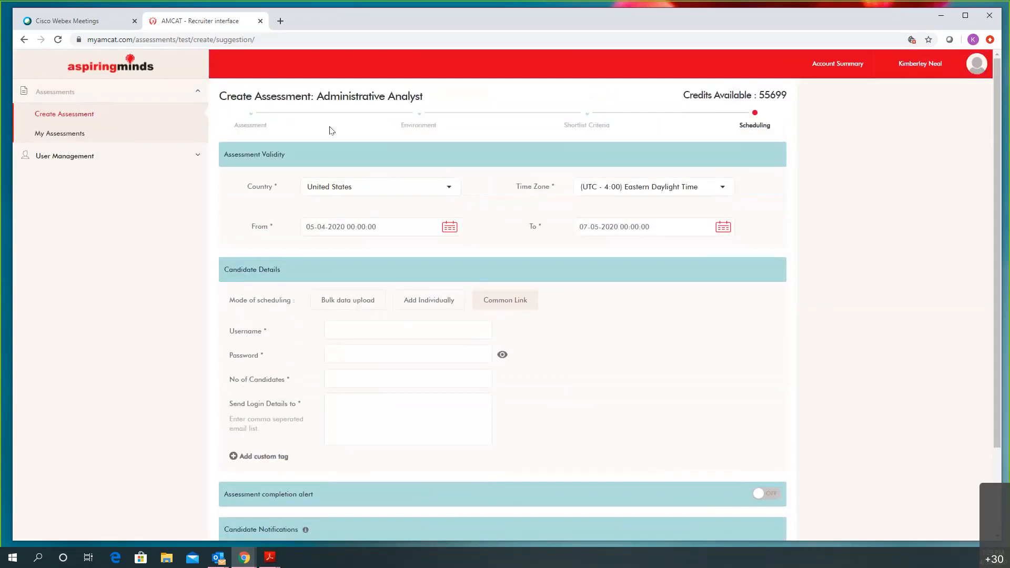
{"action": "scroll", "coordinate": [304, 318], "scroll_direction": "down", "scroll_amount": 1}
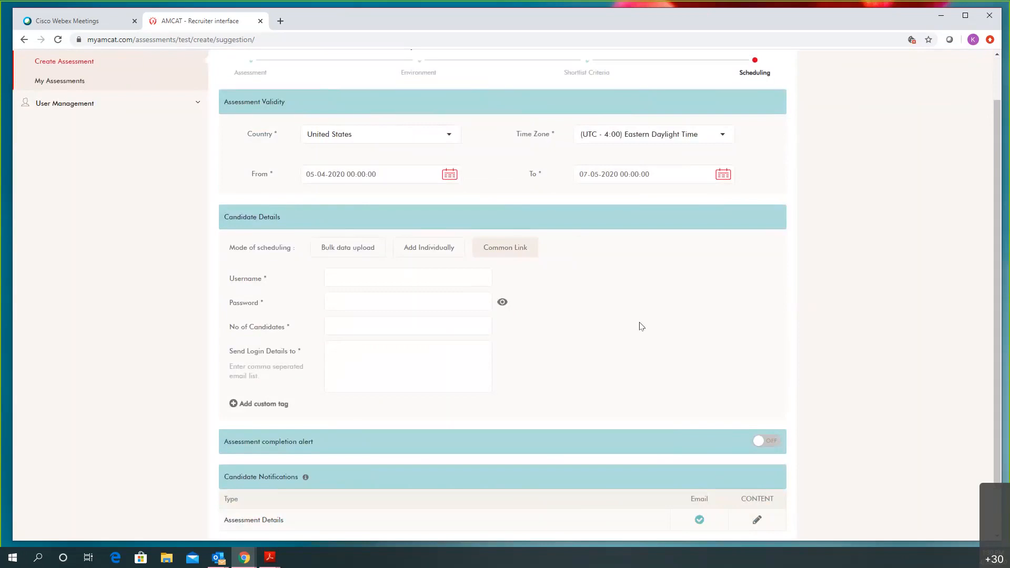
{"action": "scroll", "coordinate": [640, 326], "scroll_direction": "down", "scroll_amount": 1}
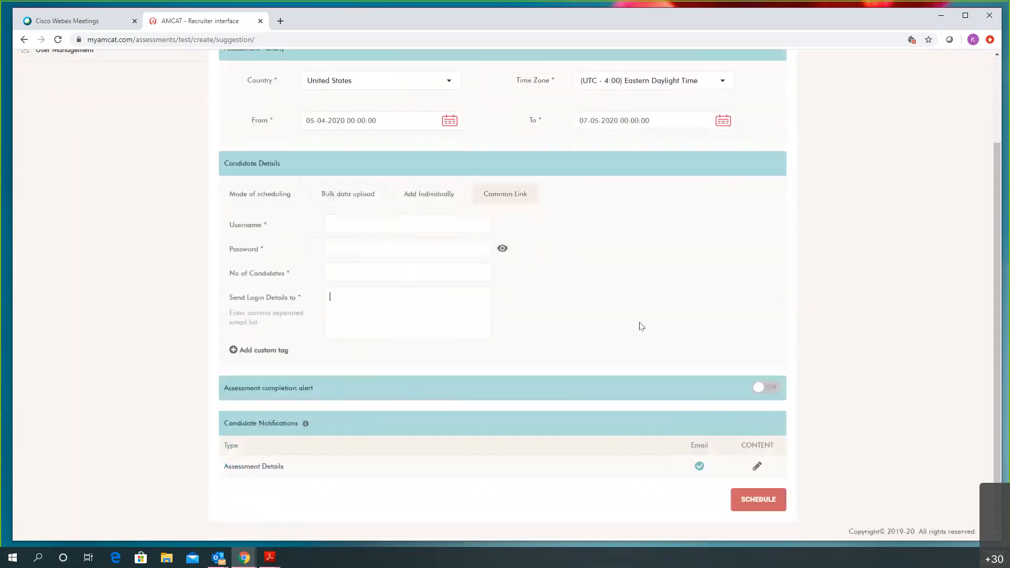
Turn on the assessment completion alert and enter two recipient email addresses
{"action": "left_click", "coordinate": [766, 389]}
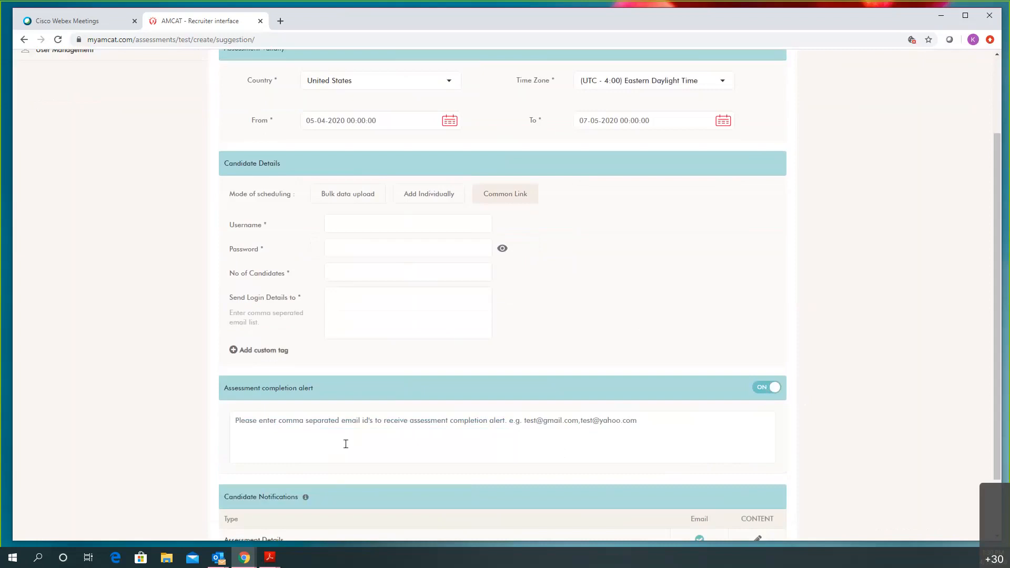
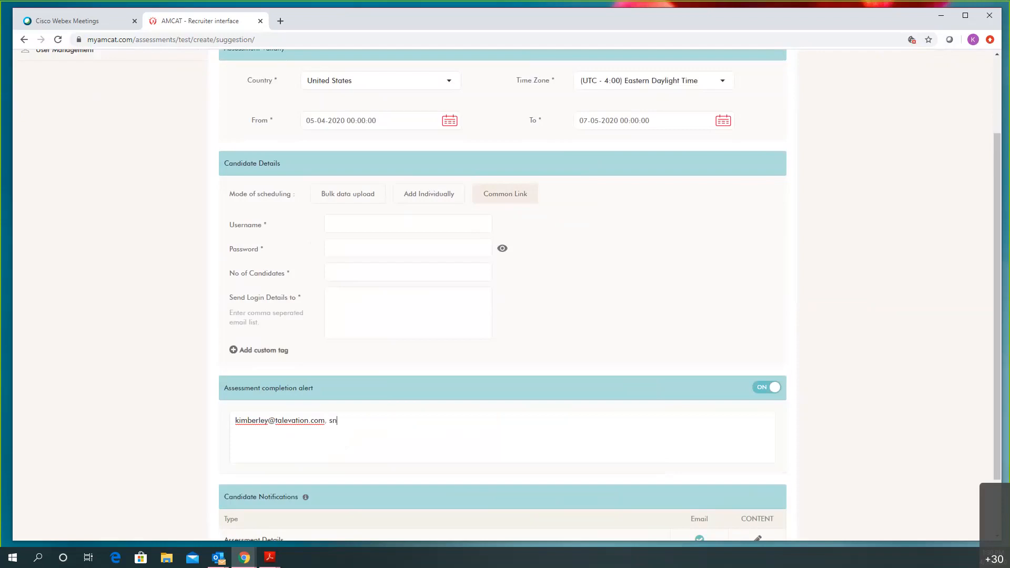
Correct the second address's spelling and remove the space after the comma
{"action": "left_click", "coordinate": [349, 420]}
{"action": "type", "text": "y"}
{"action": "scroll", "coordinate": [822, 315], "scroll_direction": "down", "scroll_amount": 2}
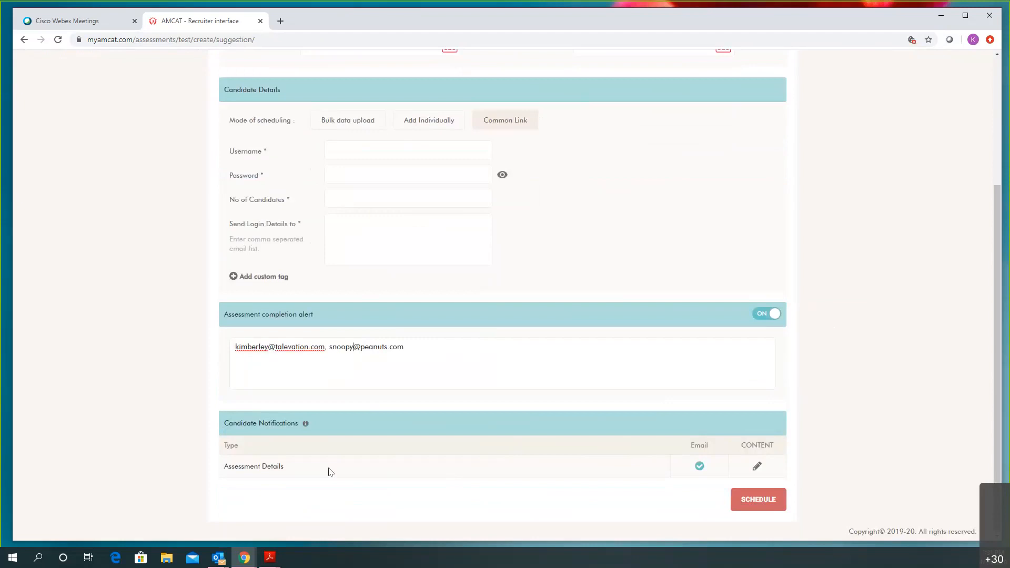
{"action": "left_click", "coordinate": [757, 466]}
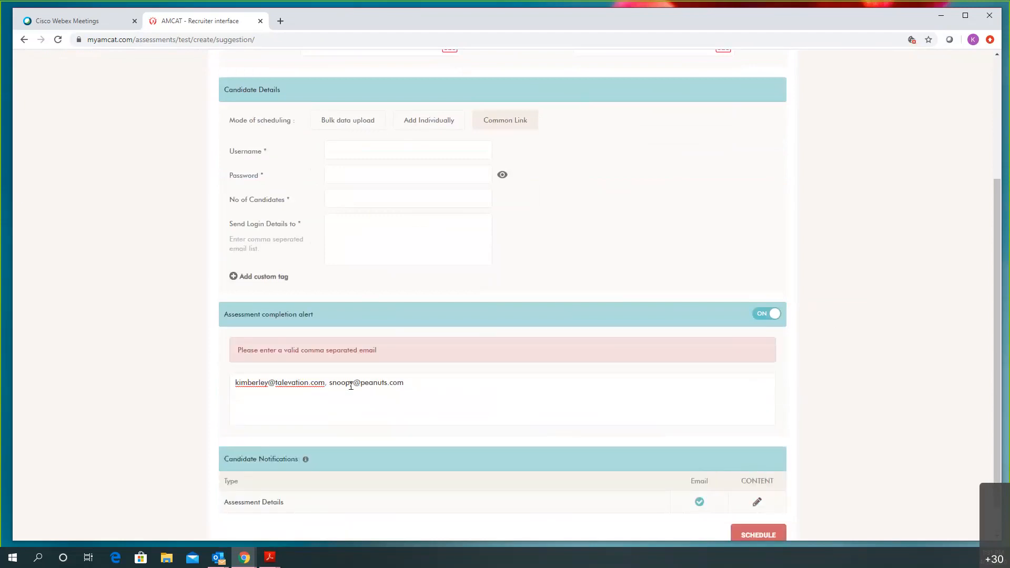
{"action": "left_click", "coordinate": [332, 383]}
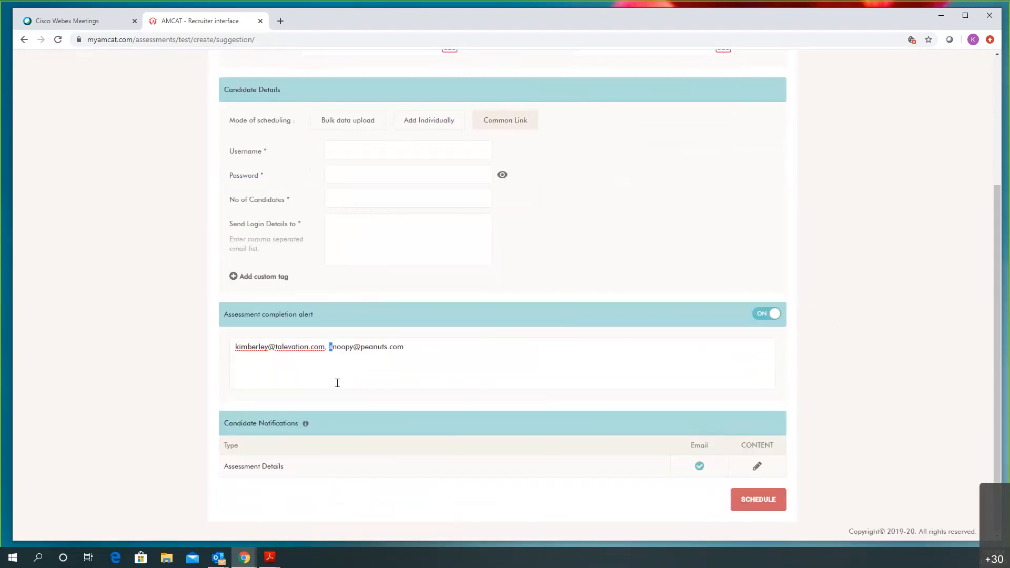
{"action": "key", "text": "BackSpace"}
{"action": "left_click", "coordinate": [756, 467]}
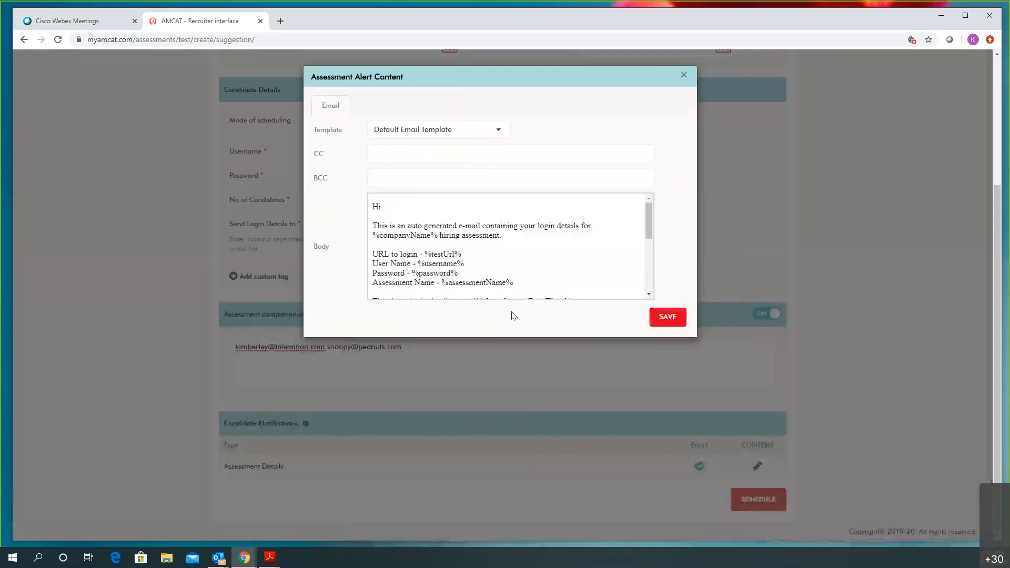
{"action": "left_click", "coordinate": [386, 150]}
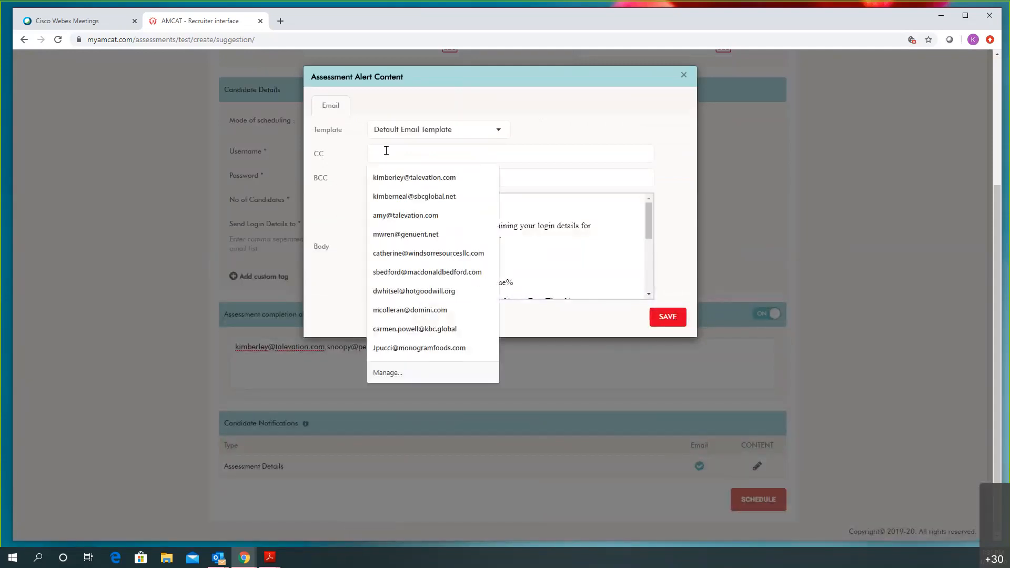
{"action": "left_click", "coordinate": [651, 132]}
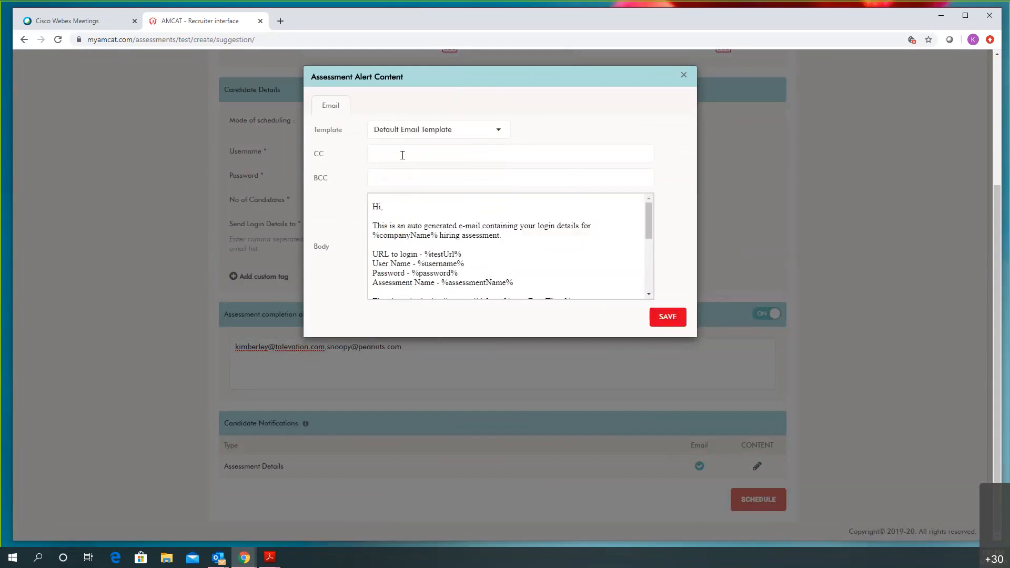
{"action": "left_click", "coordinate": [492, 130]}
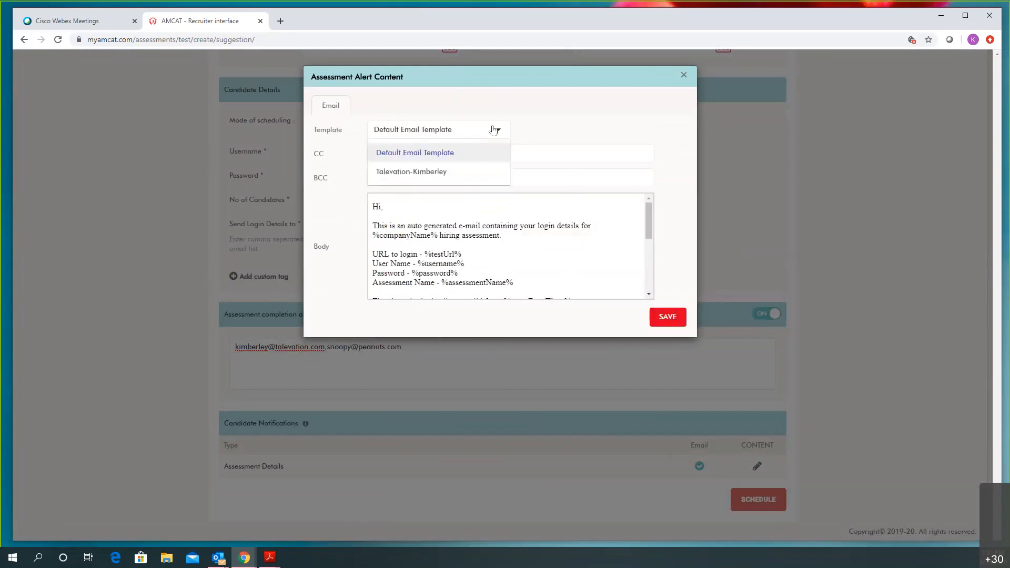
{"action": "left_click", "coordinate": [468, 173]}
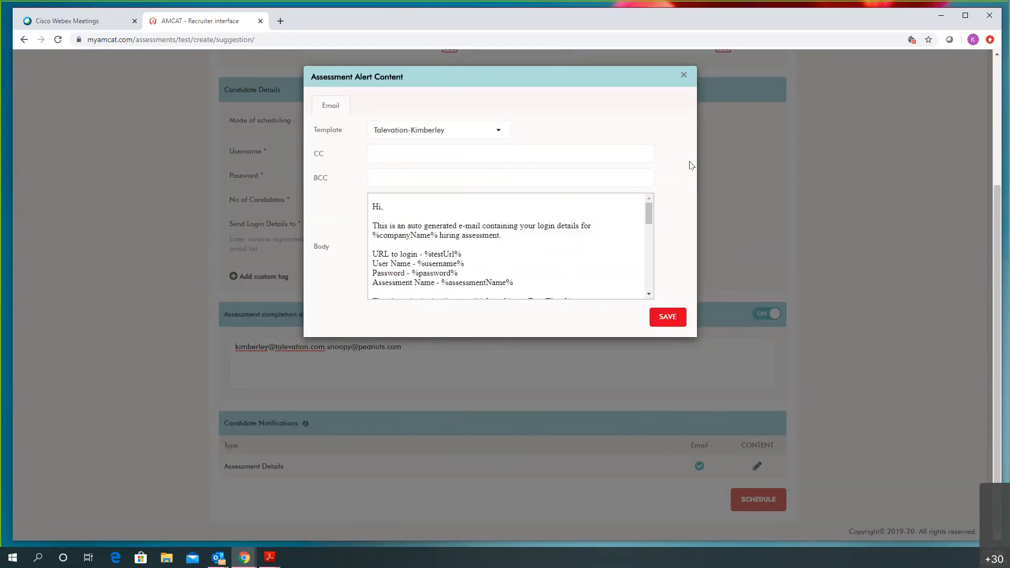
{"action": "scroll", "coordinate": [526, 233], "scroll_direction": "down", "scroll_amount": 8}
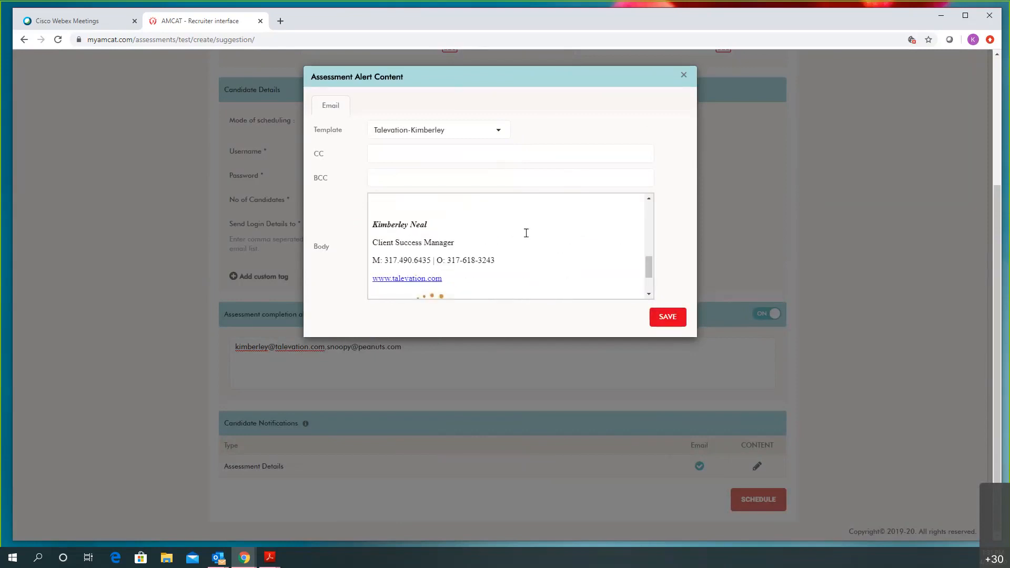
{"action": "scroll", "coordinate": [526, 233], "scroll_direction": "up", "scroll_amount": 2}
{"action": "scroll", "coordinate": [526, 233], "scroll_direction": "down", "scroll_amount": 1}
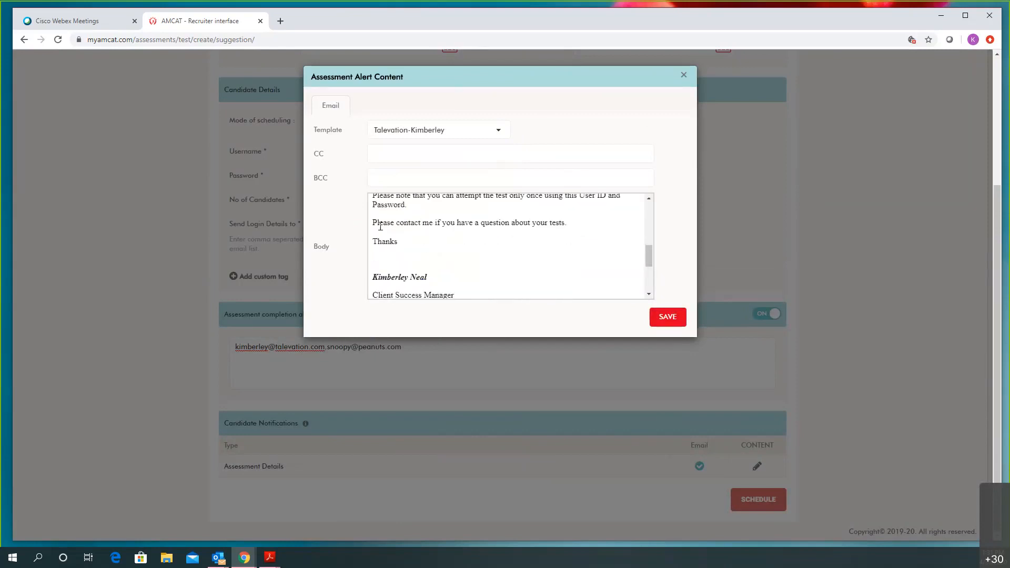
{"action": "scroll", "coordinate": [526, 226], "scroll_direction": "down", "scroll_amount": 3}
{"action": "scroll", "coordinate": [520, 253], "scroll_direction": "up", "scroll_amount": 1}
{"action": "scroll", "coordinate": [521, 260], "scroll_direction": "down", "scroll_amount": 2}
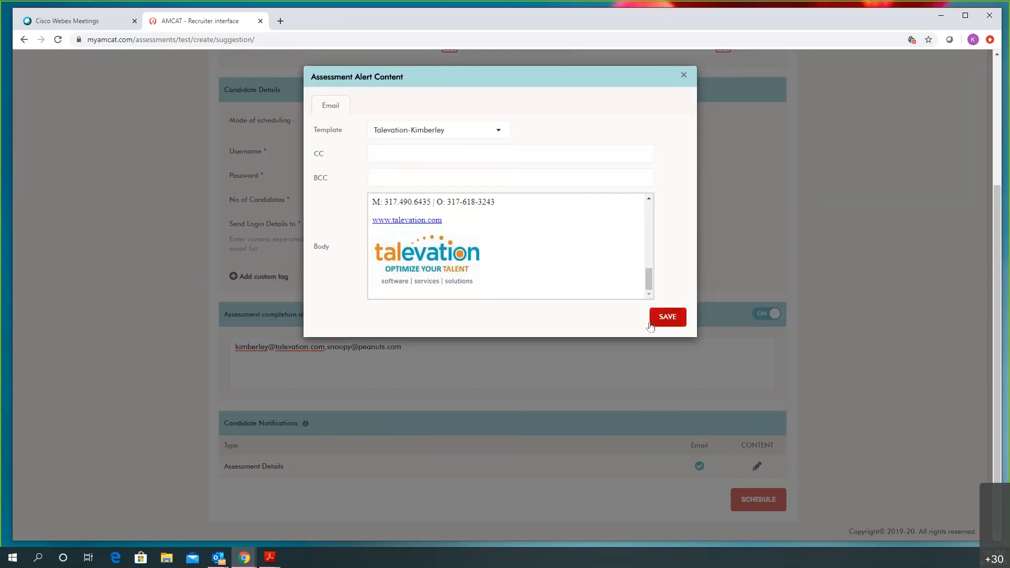
{"action": "left_click", "coordinate": [475, 140]}
{"action": "left_click", "coordinate": [466, 157]}
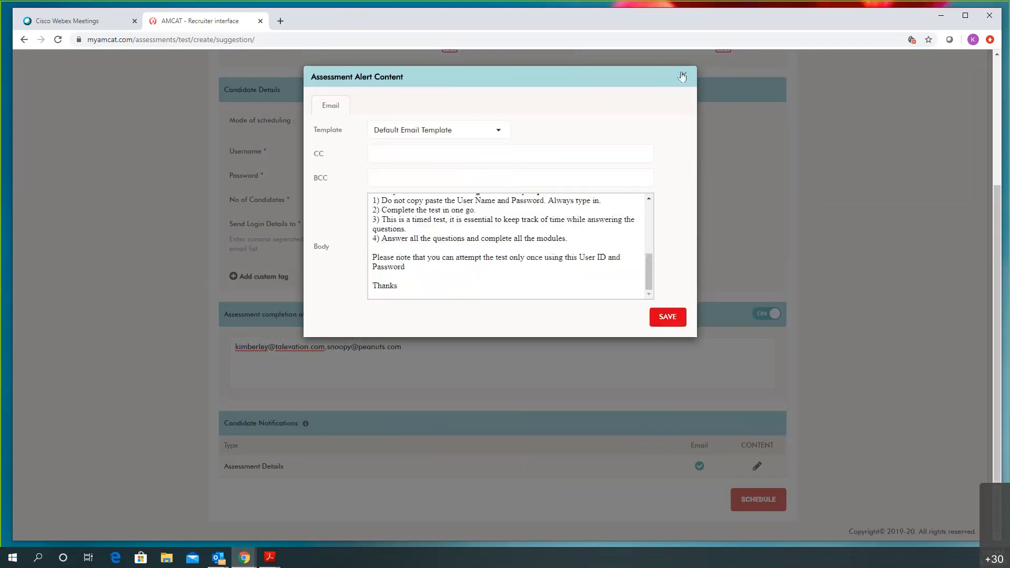
{"action": "left_click", "coordinate": [683, 75]}
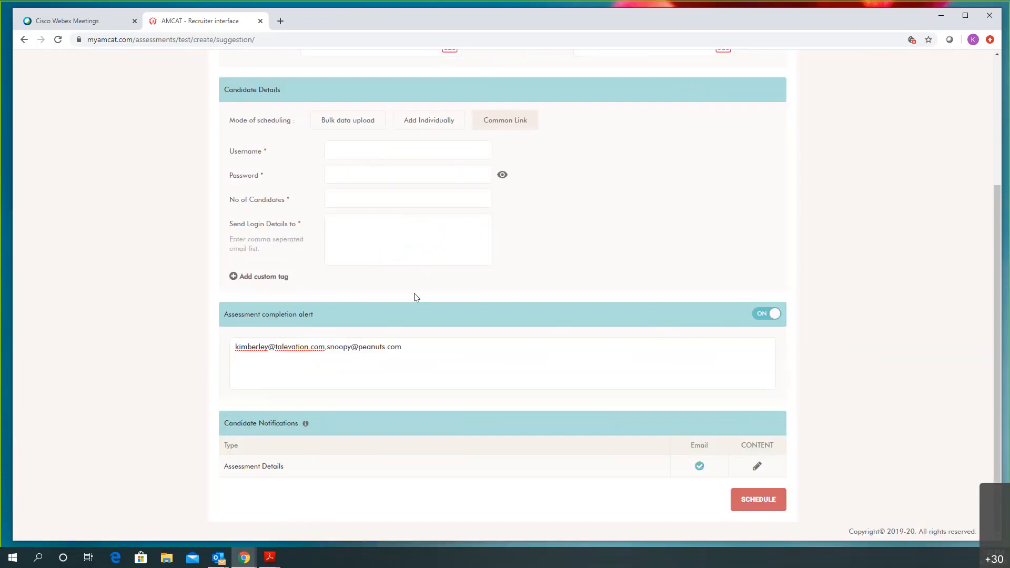
Return to Bulk data upload, then download and open the sample XLSX candidate template
{"action": "left_click", "coordinate": [346, 122]}
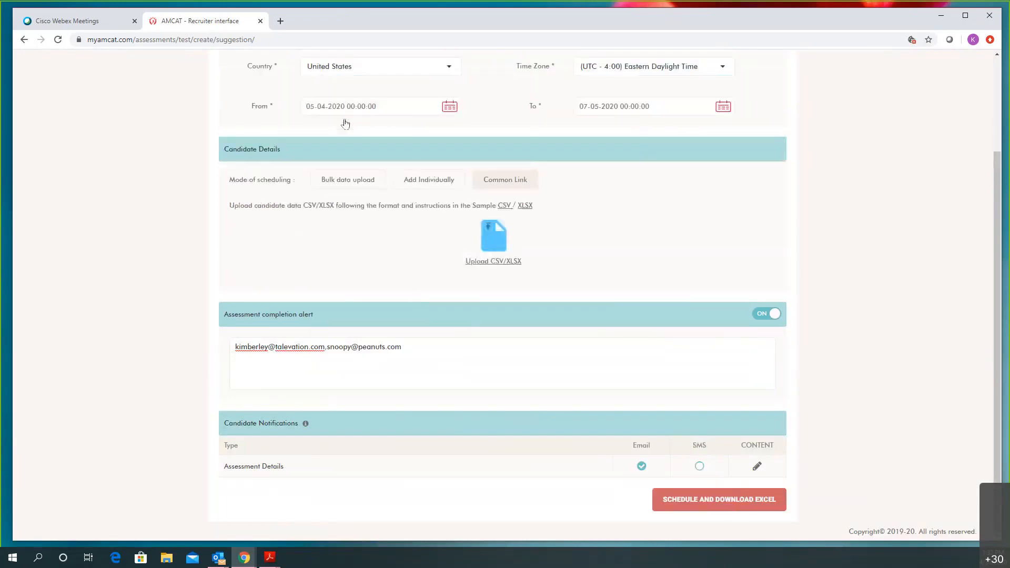
{"action": "left_click", "coordinate": [524, 208]}
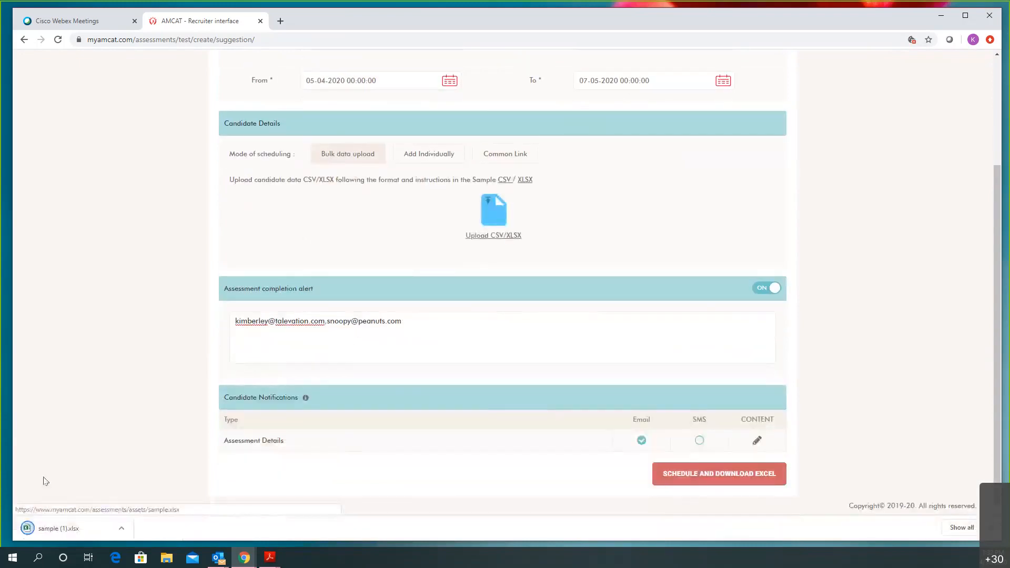
{"action": "left_click", "coordinate": [51, 533]}
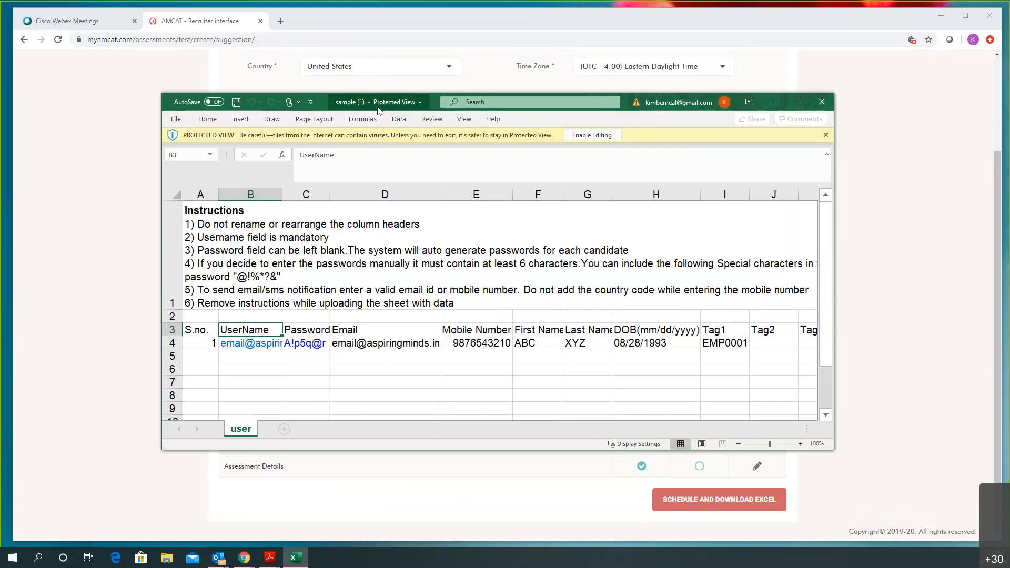
AutoFit columns C–G and column B in the maximised sample workbook, then close Excel
{"action": "double_click", "coordinate": [377, 108]}
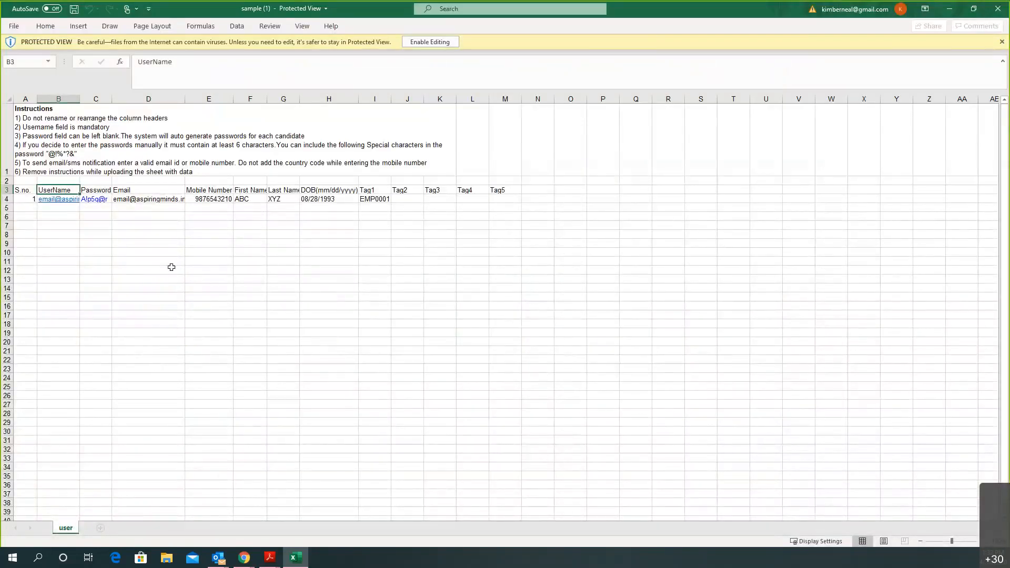
{"action": "left_click", "coordinate": [7, 139]}
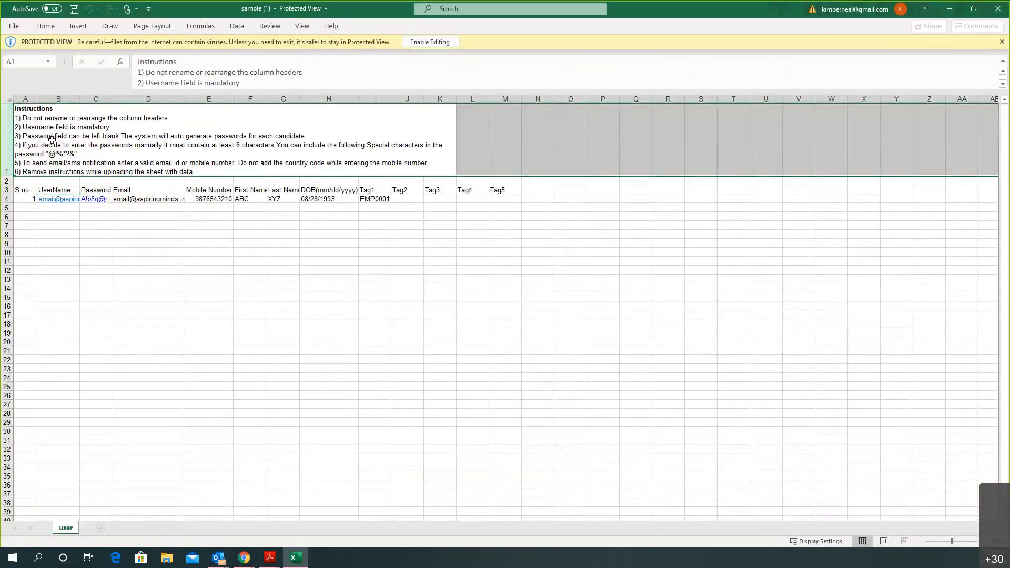
{"action": "left_click", "coordinate": [171, 225]}
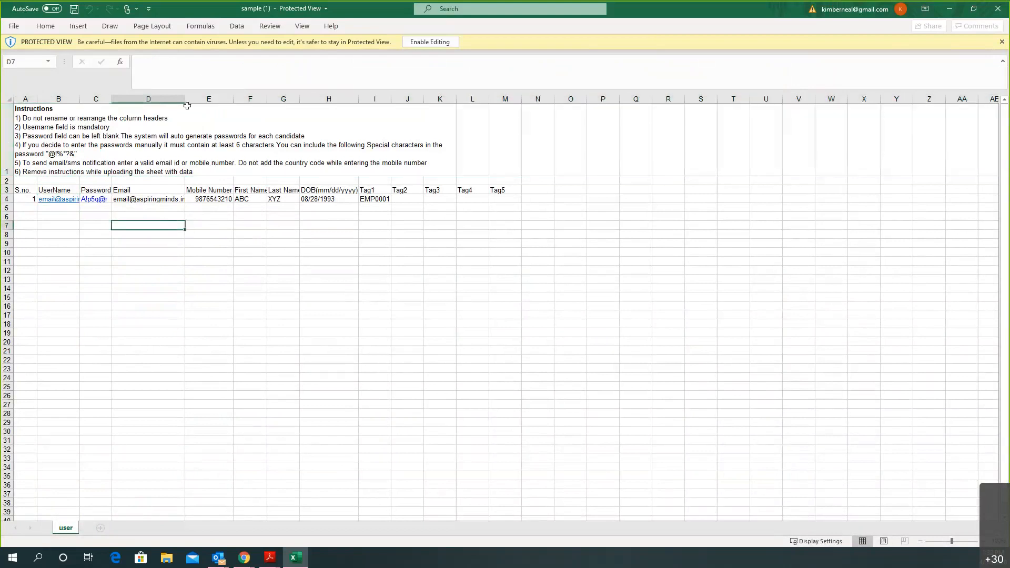
{"action": "left_click_drag", "start_coordinate": [100, 89], "coordinate": [287, 89]}
{"action": "double_click", "coordinate": [300, 97]}
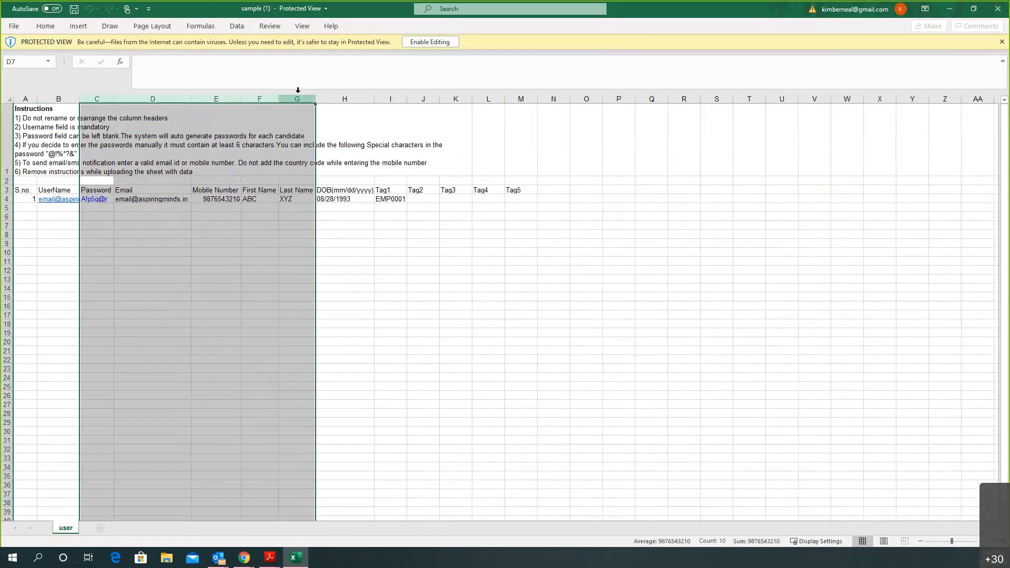
{"action": "left_click", "coordinate": [298, 295]}
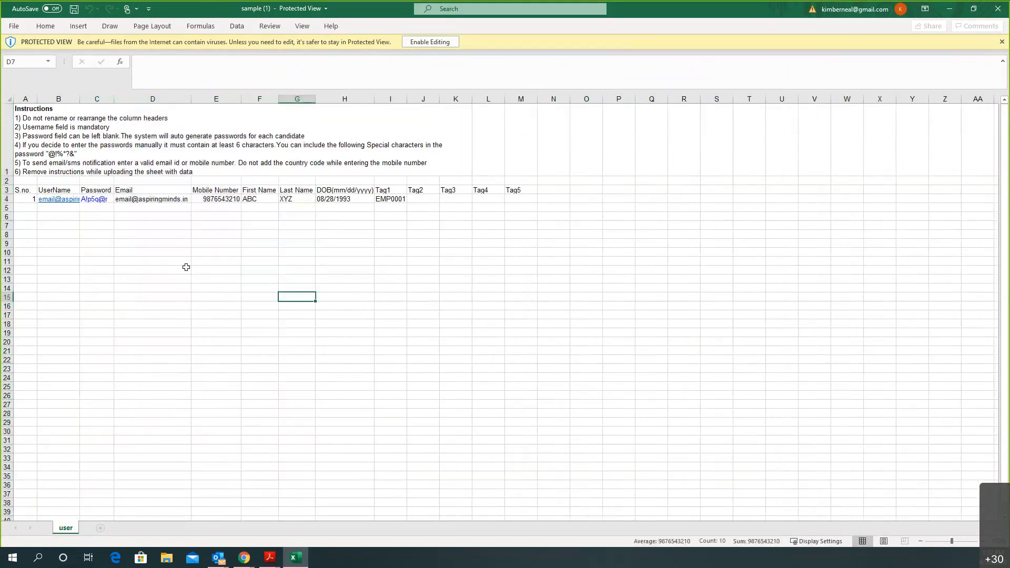
{"action": "double_click", "coordinate": [79, 98]}
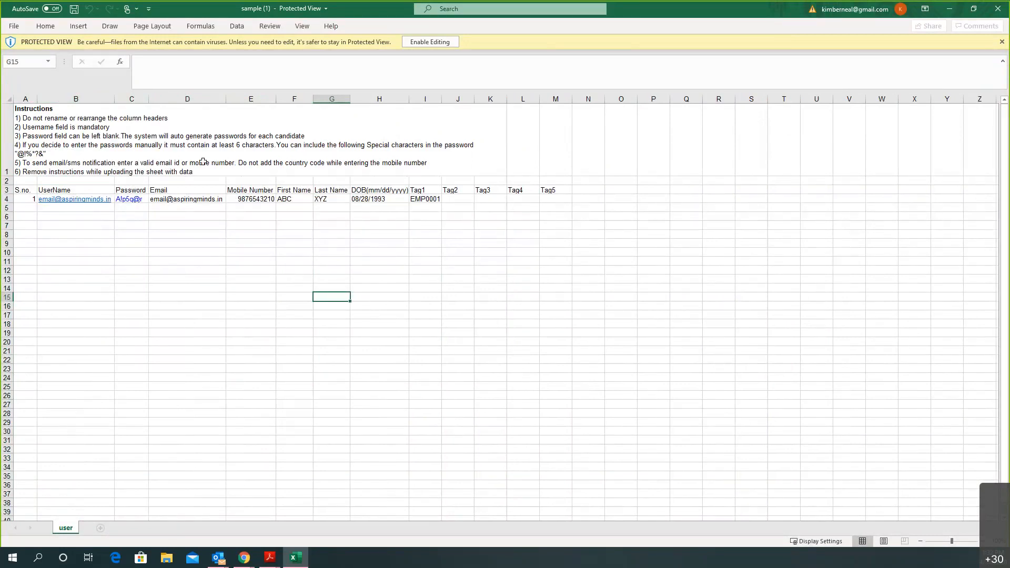
{"action": "left_click", "coordinate": [998, 9]}
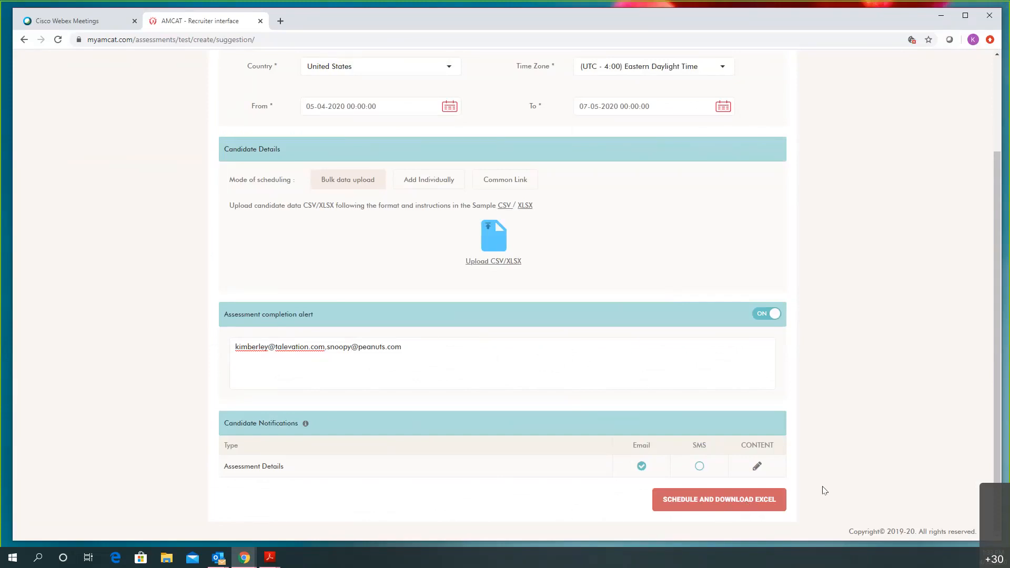
Scroll to the top of the scheduling page and maximise the Test Login Details email
{"action": "scroll", "coordinate": [824, 491], "scroll_direction": "up", "scroll_amount": 3}
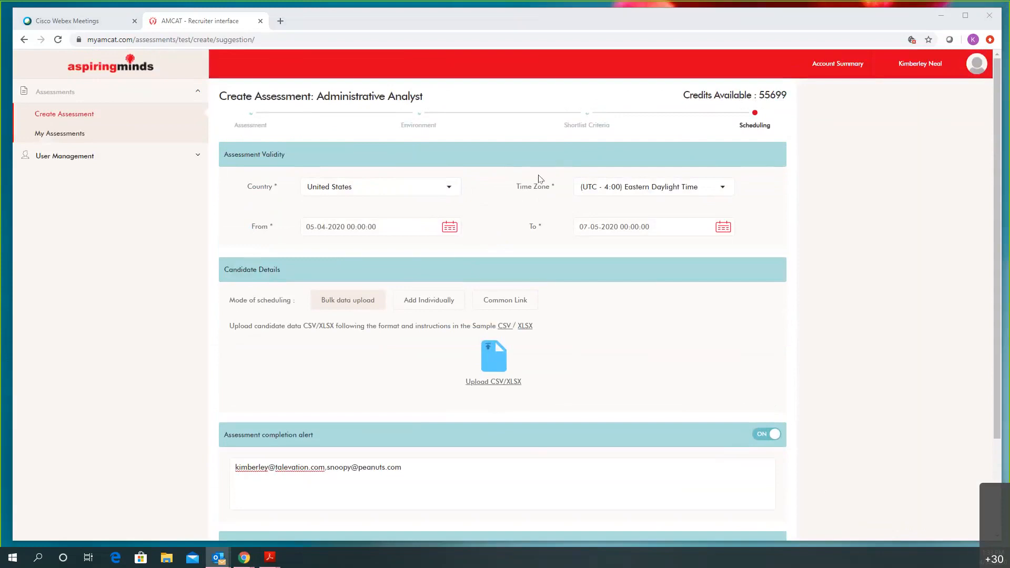
{"action": "double_click", "coordinate": [405, 164]}
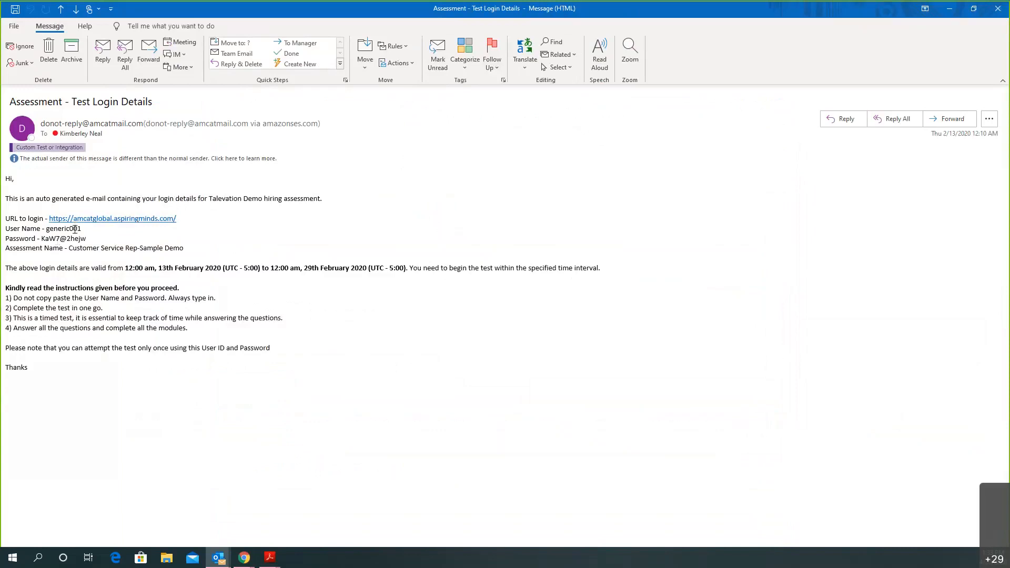
Highlight the assessment name, validity date range and four instructions, then close the email
{"action": "left_click_drag", "start_coordinate": [184, 247], "coordinate": [6, 248]}
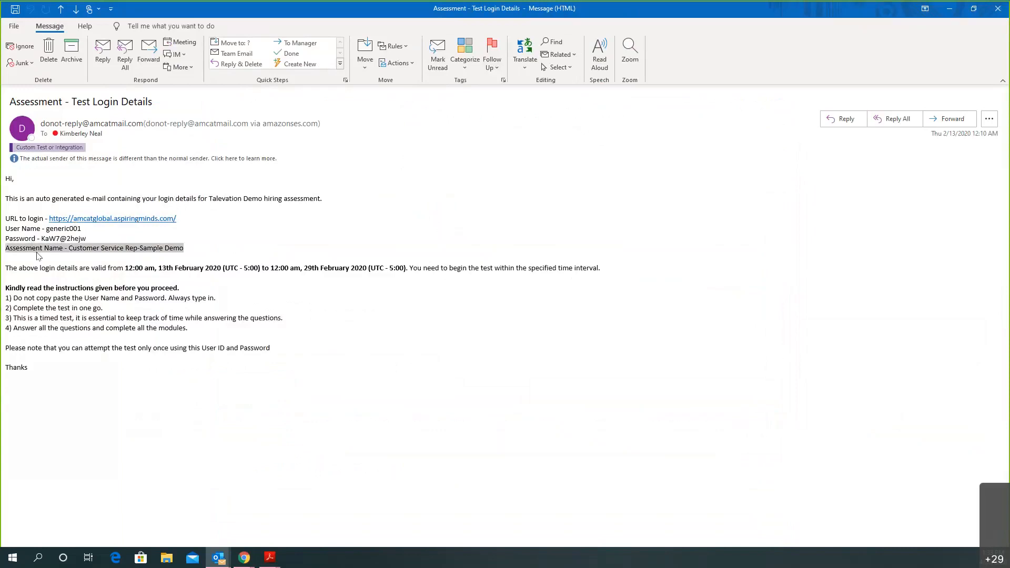
{"action": "left_click_drag", "start_coordinate": [125, 267], "coordinate": [409, 268]}
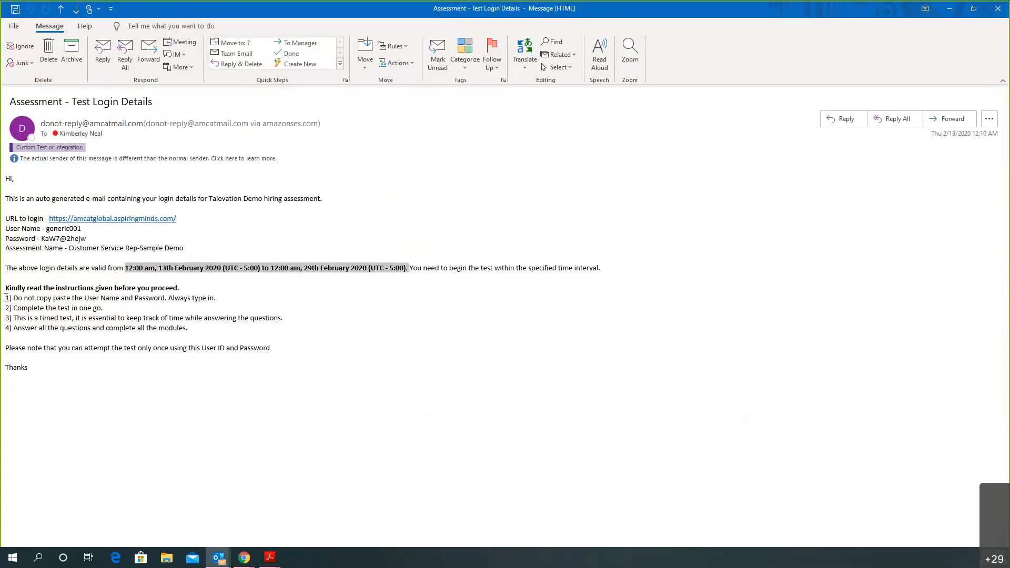
{"action": "left_click_drag", "start_coordinate": [6, 297], "coordinate": [226, 339]}
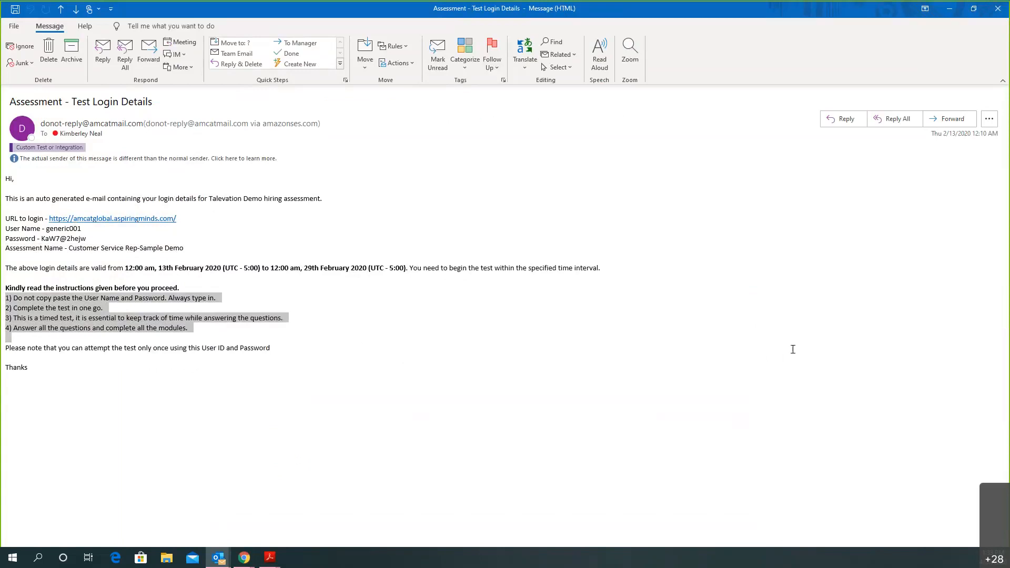
{"action": "left_click", "coordinate": [739, 340]}
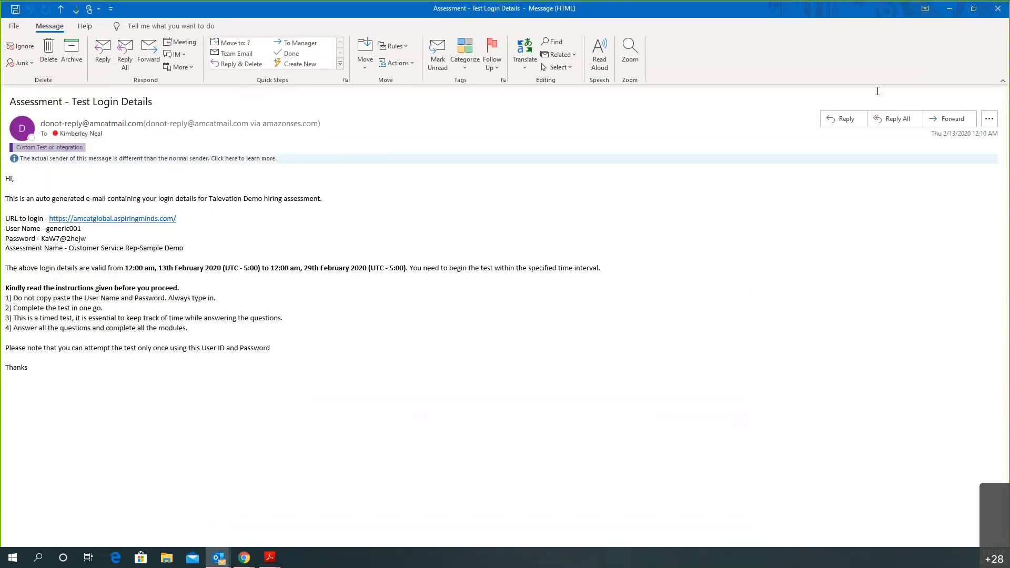
{"action": "left_click", "coordinate": [999, 9]}
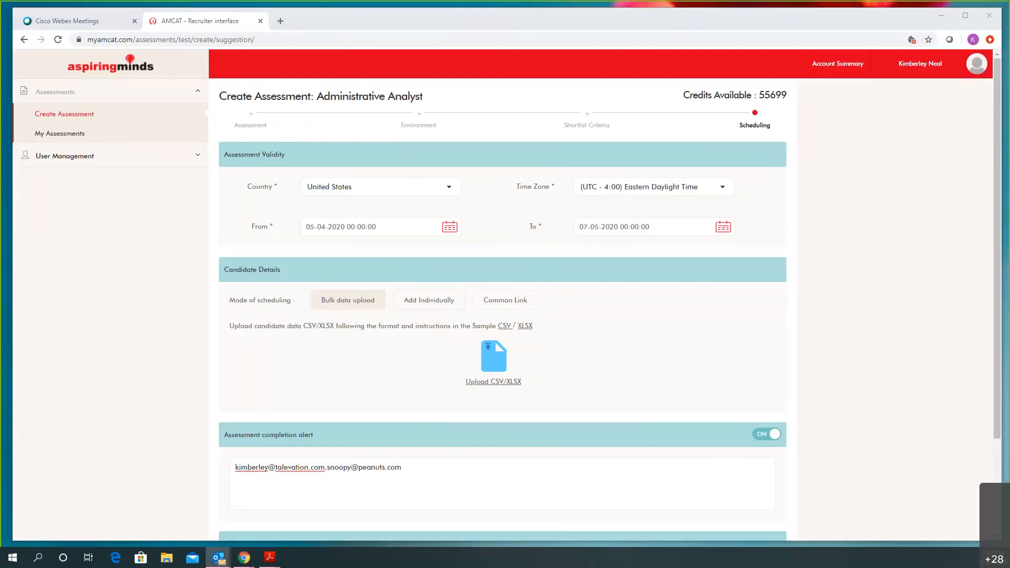
View the 'test completed' and 'Test Results' emails full size, closing each afterwards
{"action": "double_click", "coordinate": [525, 134]}
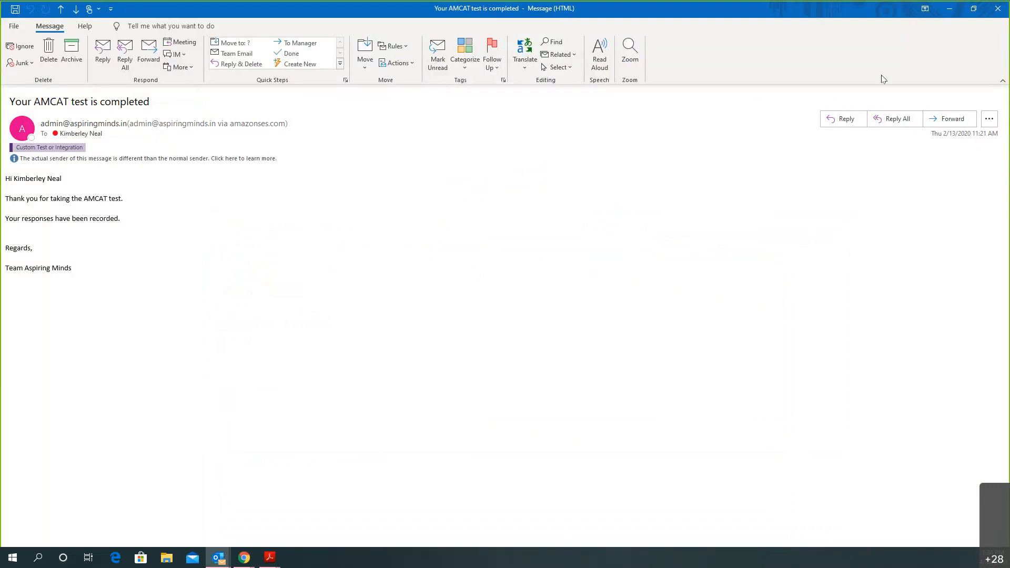
{"action": "left_click", "coordinate": [999, 9]}
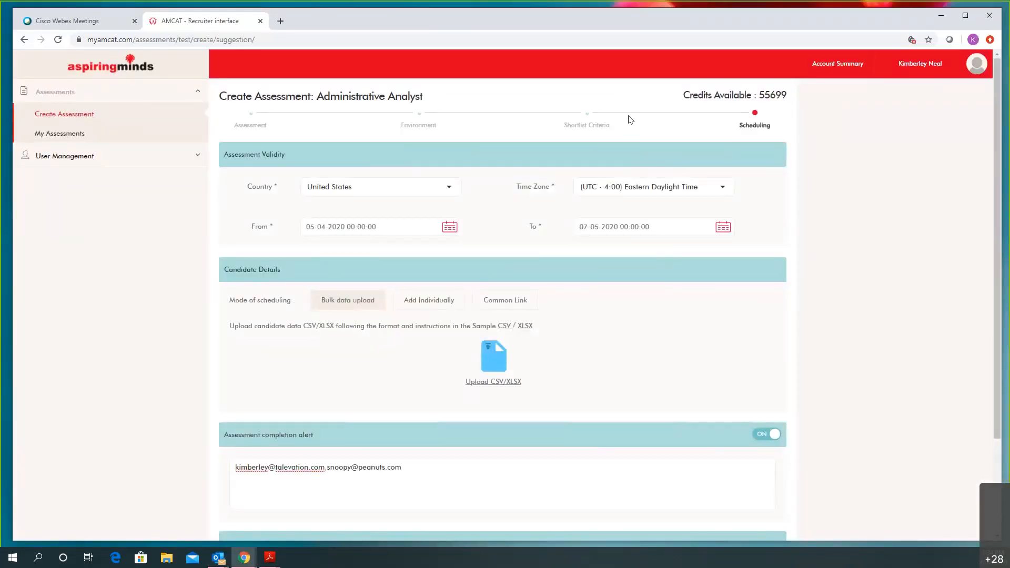
{"action": "left_click_drag", "start_coordinate": [514, 99], "coordinate": [526, 101]}
{"action": "double_click", "coordinate": [526, 101]}
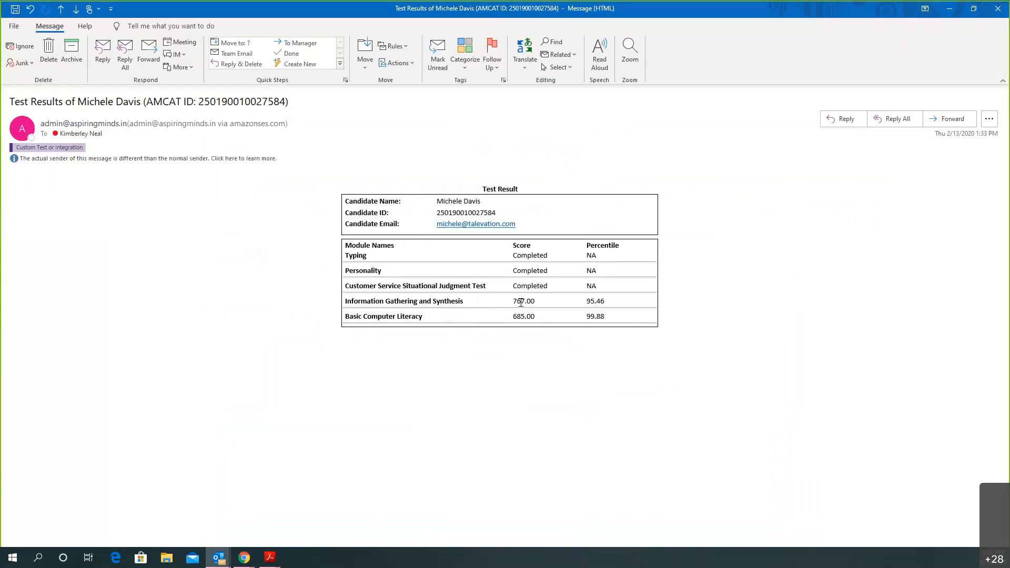
{"action": "left_click", "coordinate": [998, 8]}
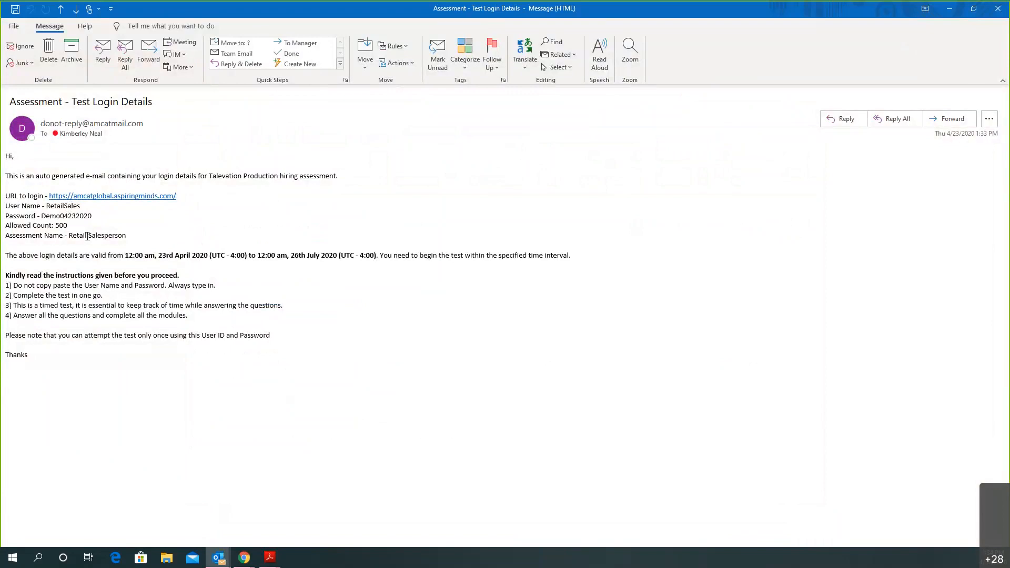
Copy the test username from the email and open the candidate login URL
{"action": "double_click", "coordinate": [60, 215]}
{"action": "double_click", "coordinate": [64, 206]}
{"action": "right_click", "coordinate": [67, 207]}
{"action": "left_click", "coordinate": [80, 216]}
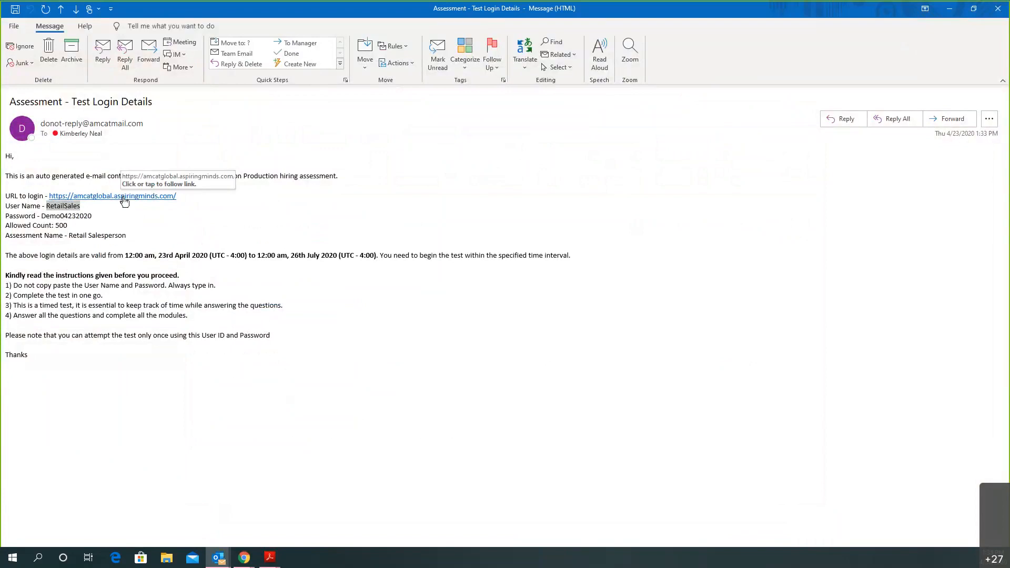
{"action": "left_click", "coordinate": [125, 200]}
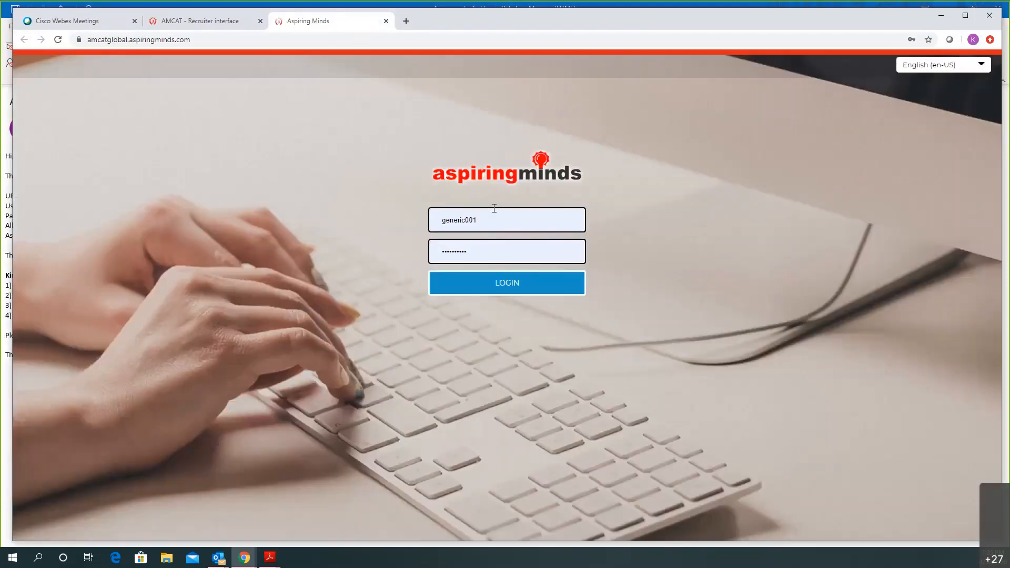
Sign in to the candidate portal with the pasted username and the test password
{"action": "left_click_drag", "start_coordinate": [485, 220], "coordinate": [374, 211]}
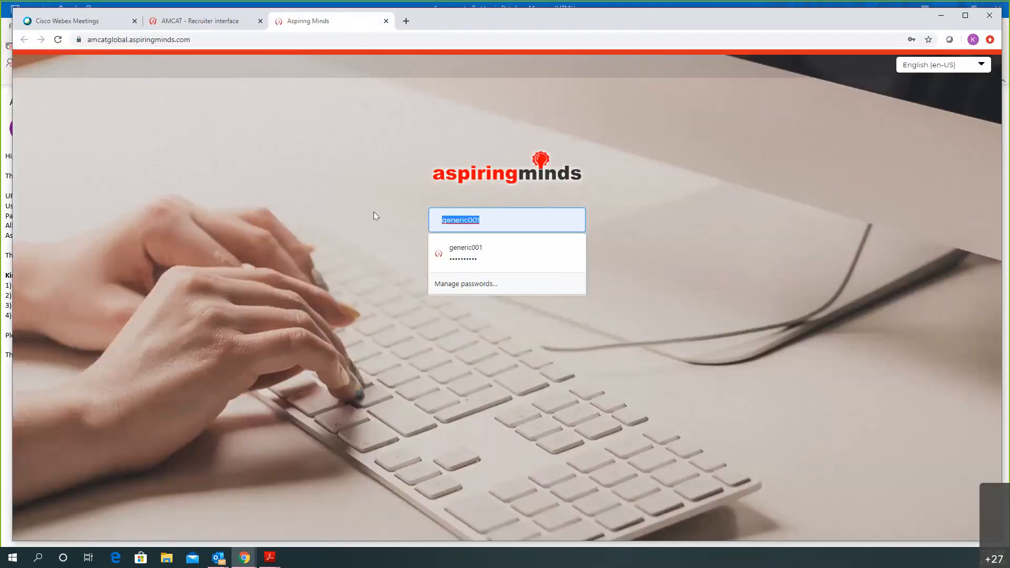
{"action": "key", "text": "ctrl+v"}
{"action": "key", "text": "Tab"}
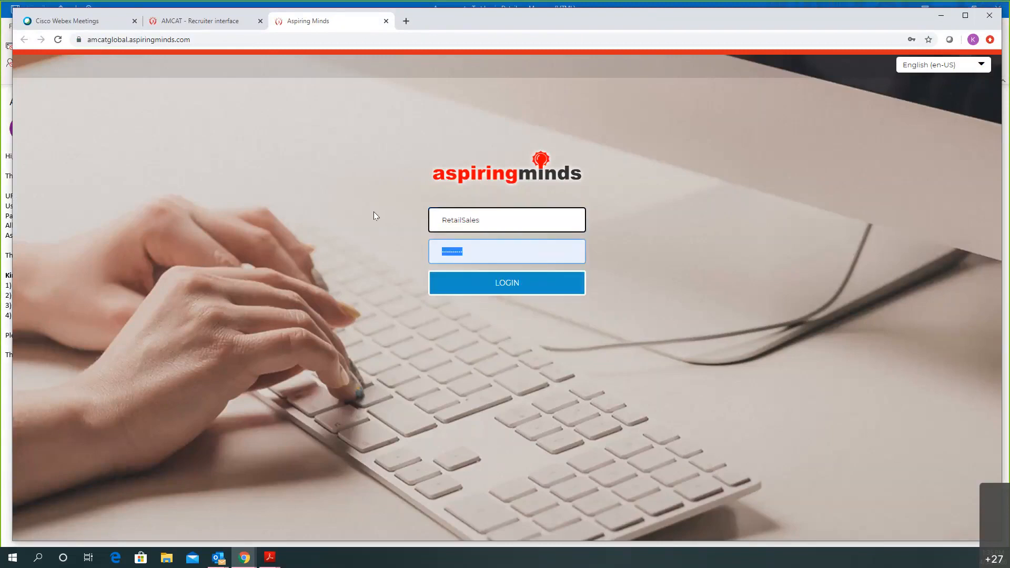
{"action": "type", "text": "••"}
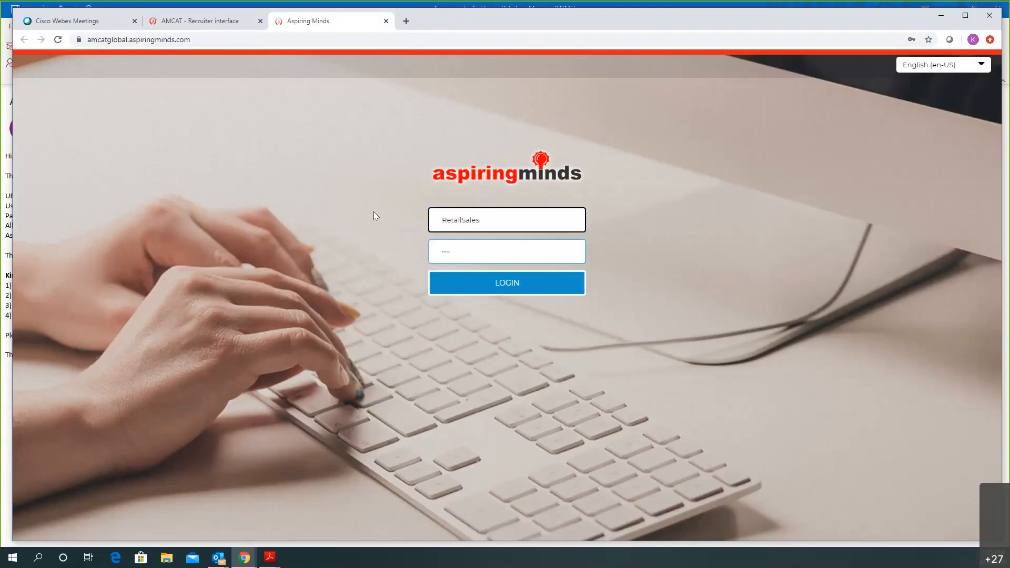
{"action": "type", "text": "•••••••••"}
{"action": "left_click", "coordinate": [494, 286]}
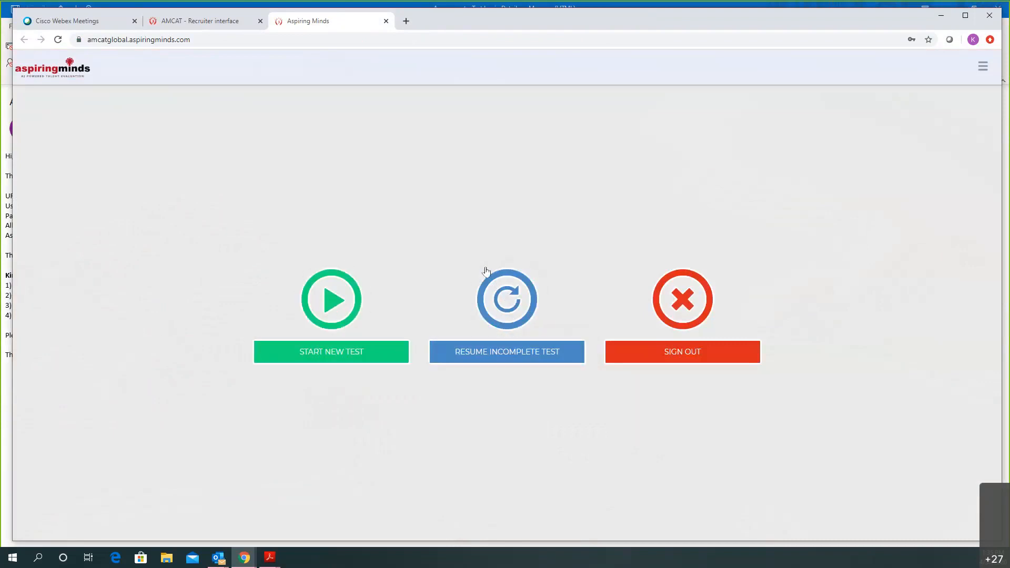
Start a new test and enter the candidate's name and email address
{"action": "left_click", "coordinate": [337, 308]}
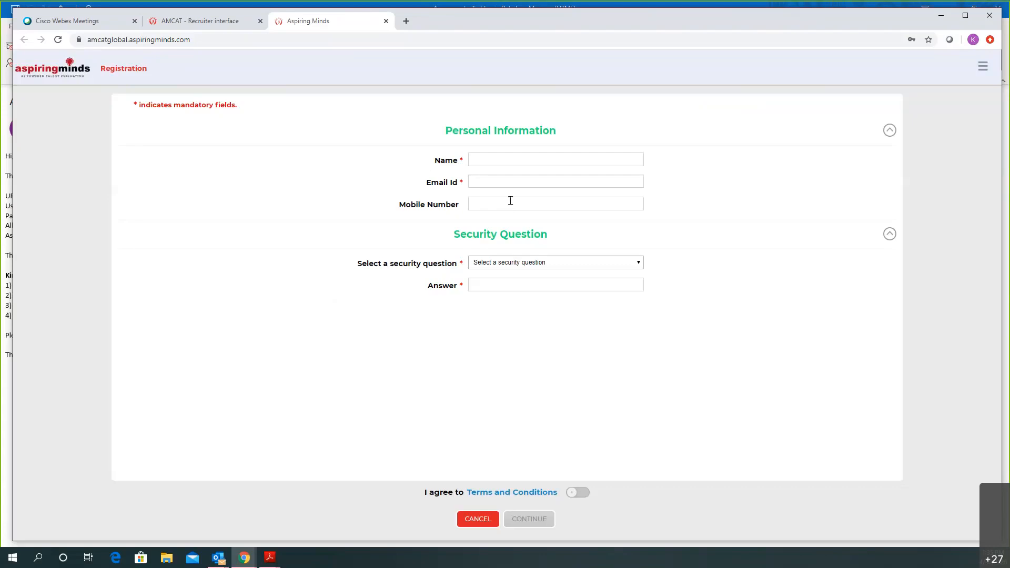
{"action": "left_click", "coordinate": [496, 164]}
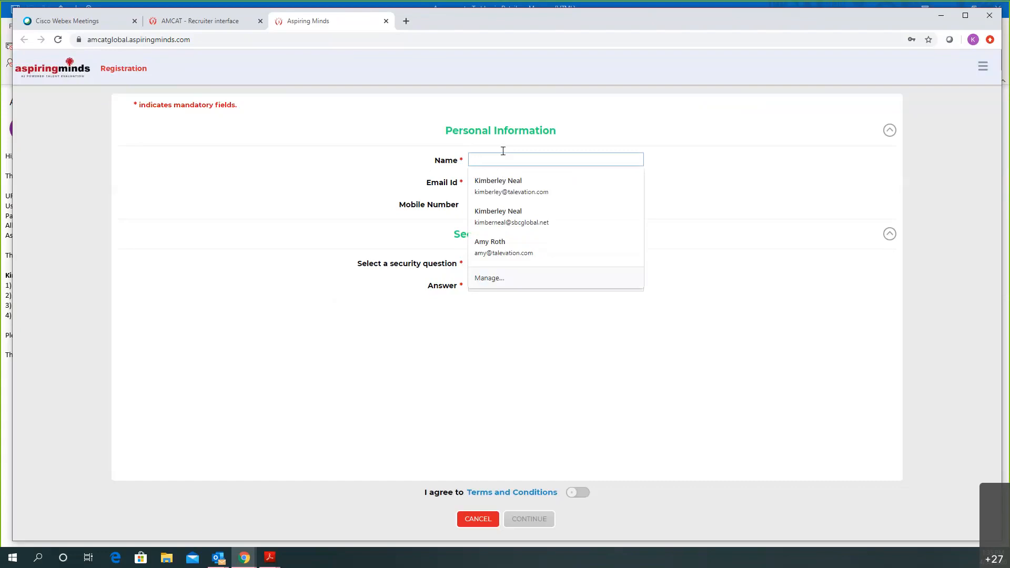
{"action": "type", "text": "Pe"}
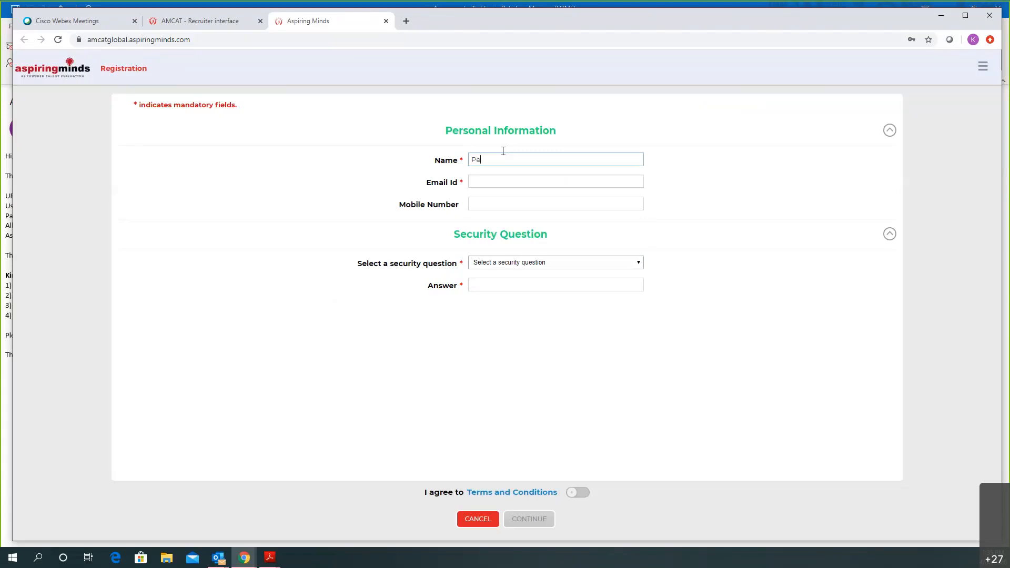
{"action": "type", "text": "igPen"}
{"action": "key", "text": "Tab"}
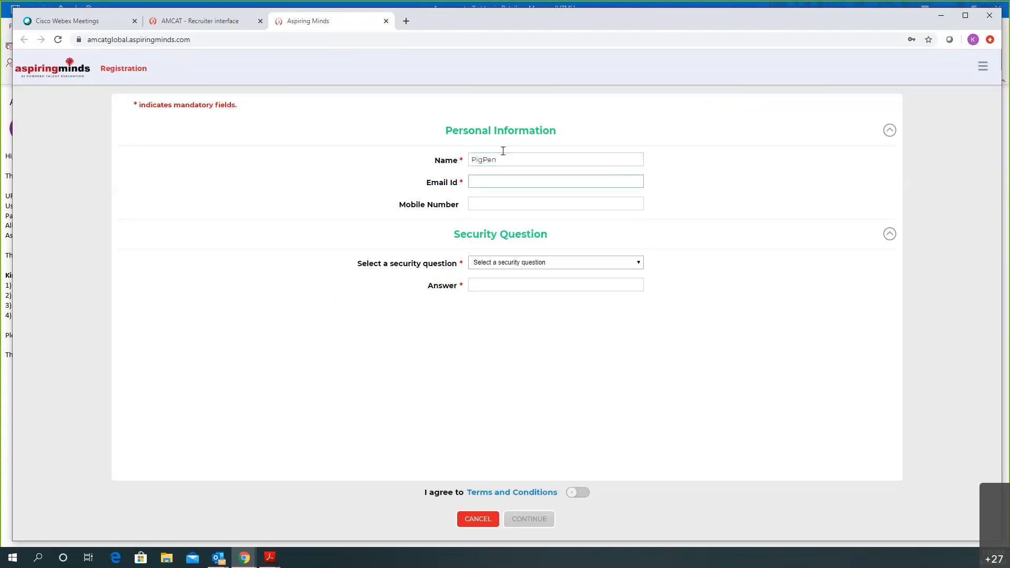
Choose the pet's name security question with its answer, accept the terms, and continue
{"action": "left_click", "coordinate": [522, 265]}
{"action": "left_click", "coordinate": [513, 276]}
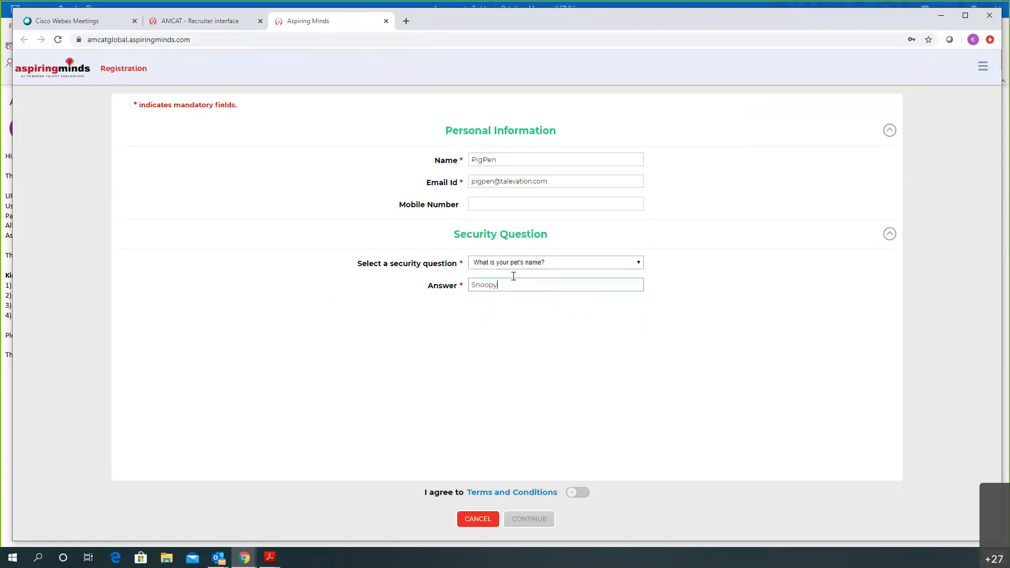
{"action": "left_click", "coordinate": [580, 496]}
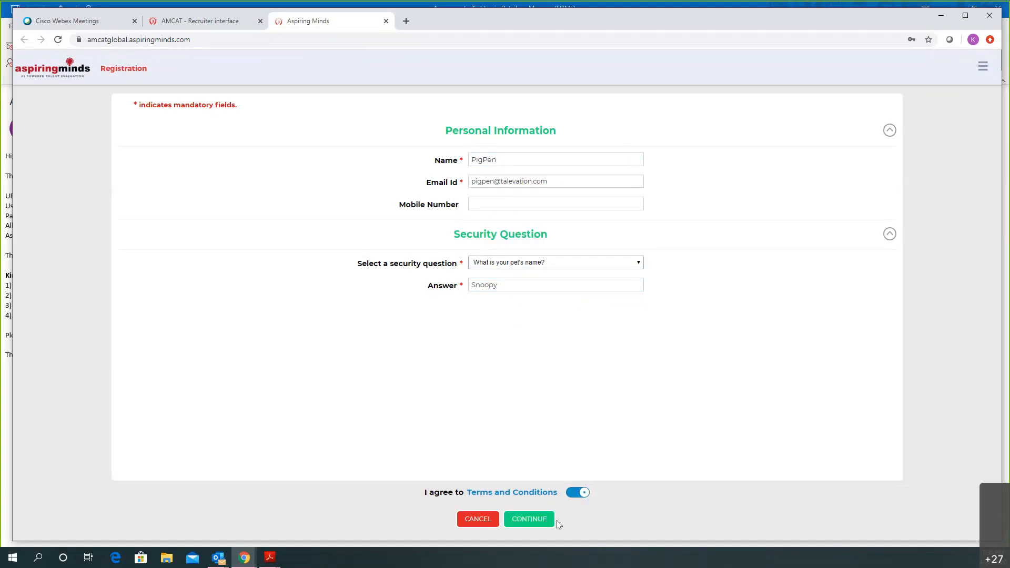
{"action": "left_click", "coordinate": [541, 526]}
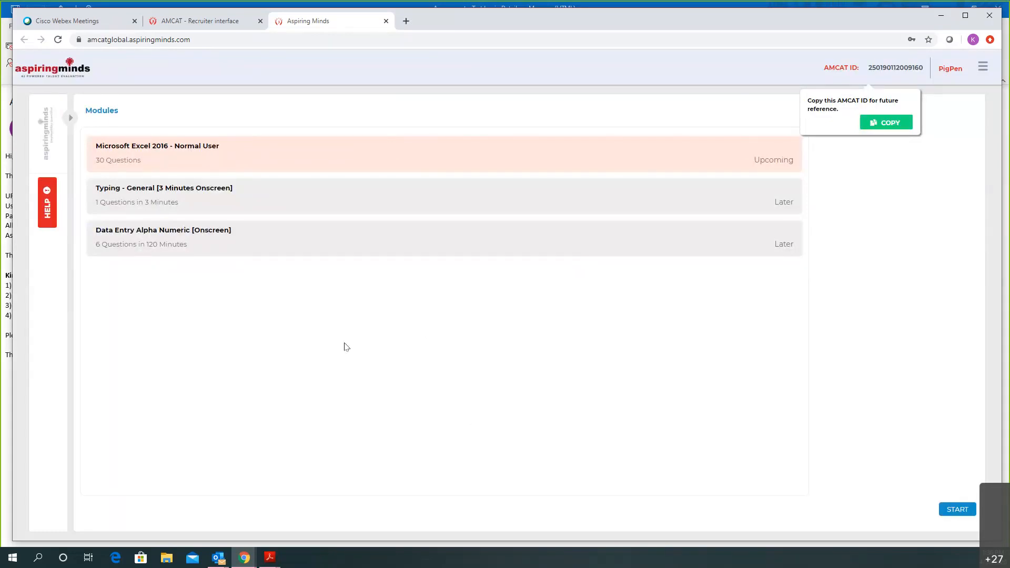
Check the July validity end date in the login details email, then return to the test
{"action": "mouse_move", "coordinate": [216, 561]}
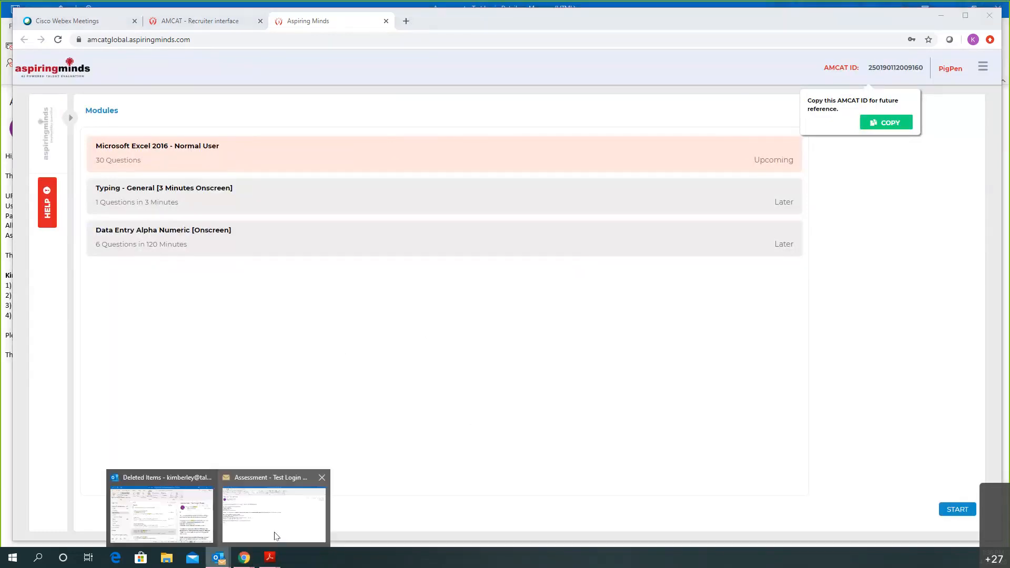
{"action": "left_click", "coordinate": [271, 518]}
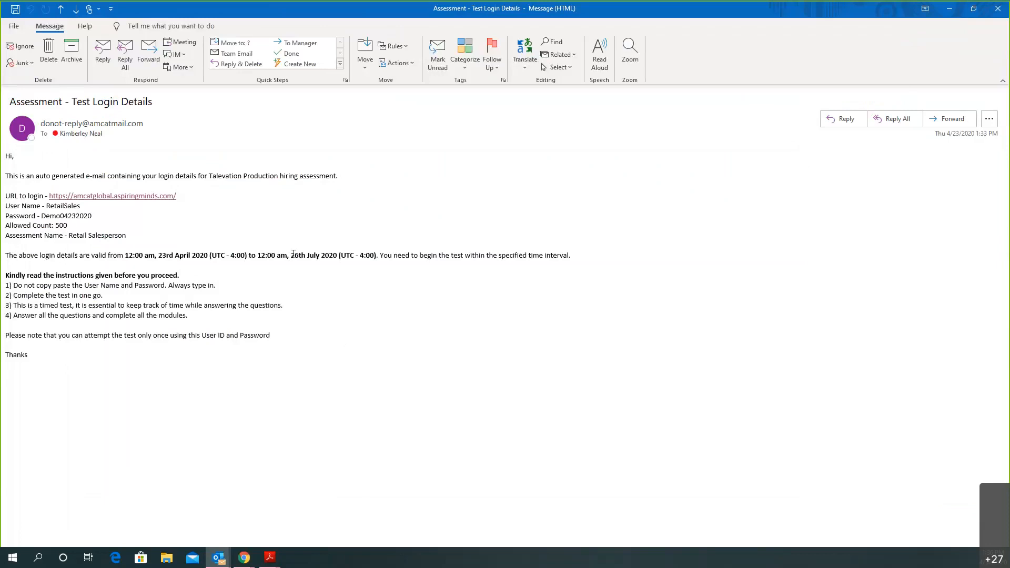
{"action": "left_click_drag", "start_coordinate": [291, 256], "coordinate": [318, 254]}
{"action": "mouse_move", "coordinate": [244, 560]}
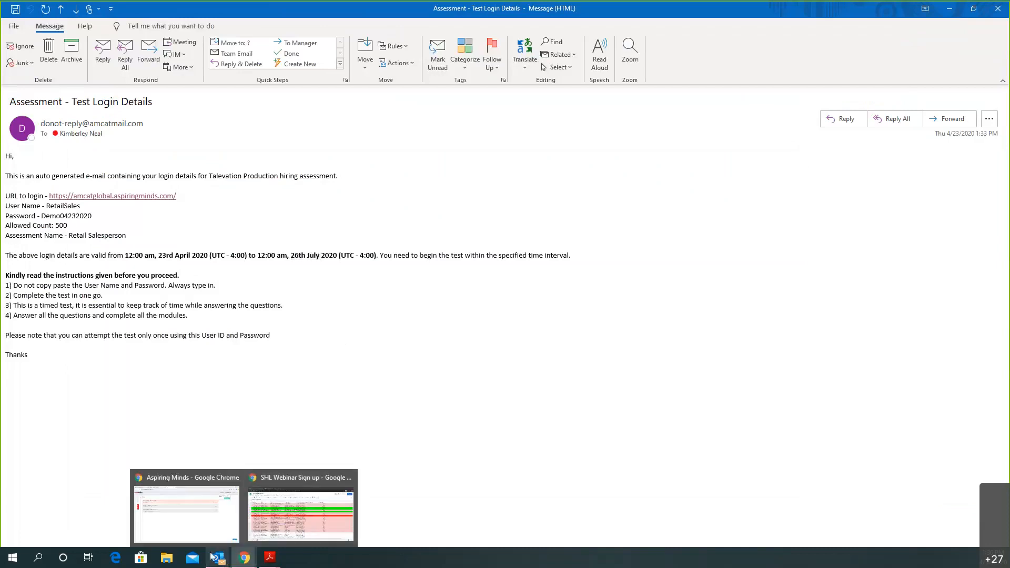
{"action": "left_click", "coordinate": [217, 525]}
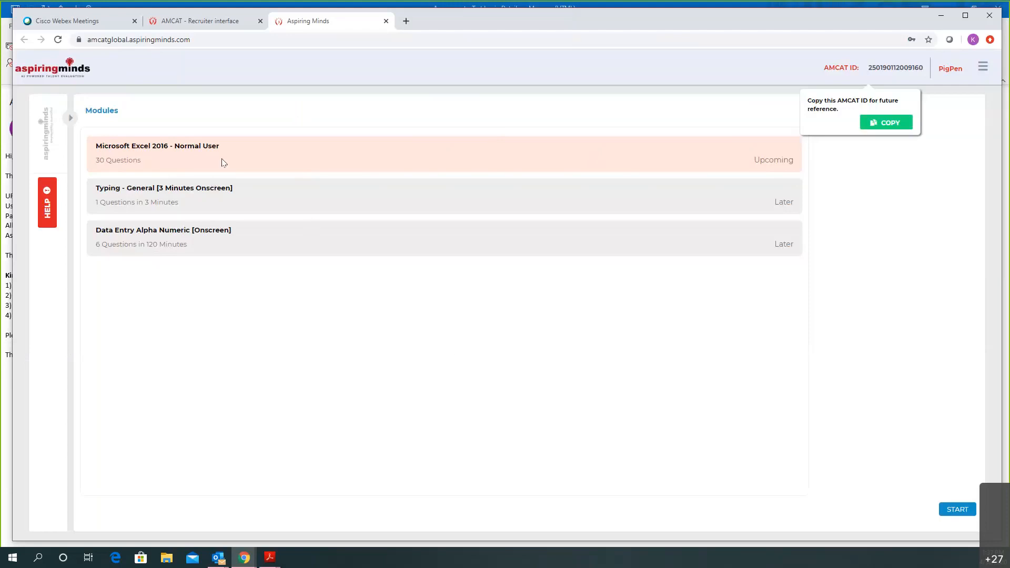
Start the Excel 2016 module through to Question 1, then close the test tab
{"action": "left_click", "coordinate": [954, 513]}
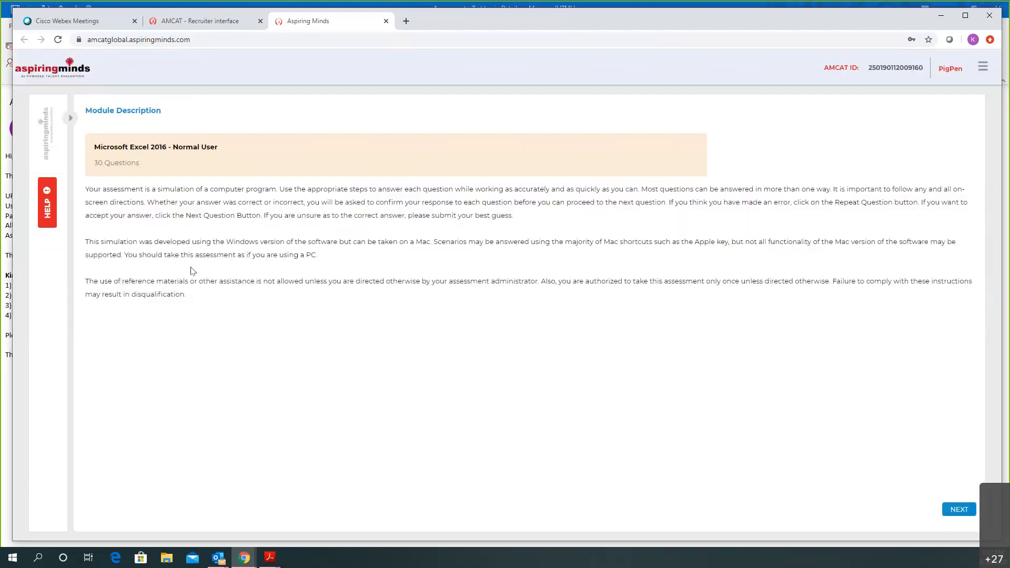
{"action": "left_click", "coordinate": [955, 509]}
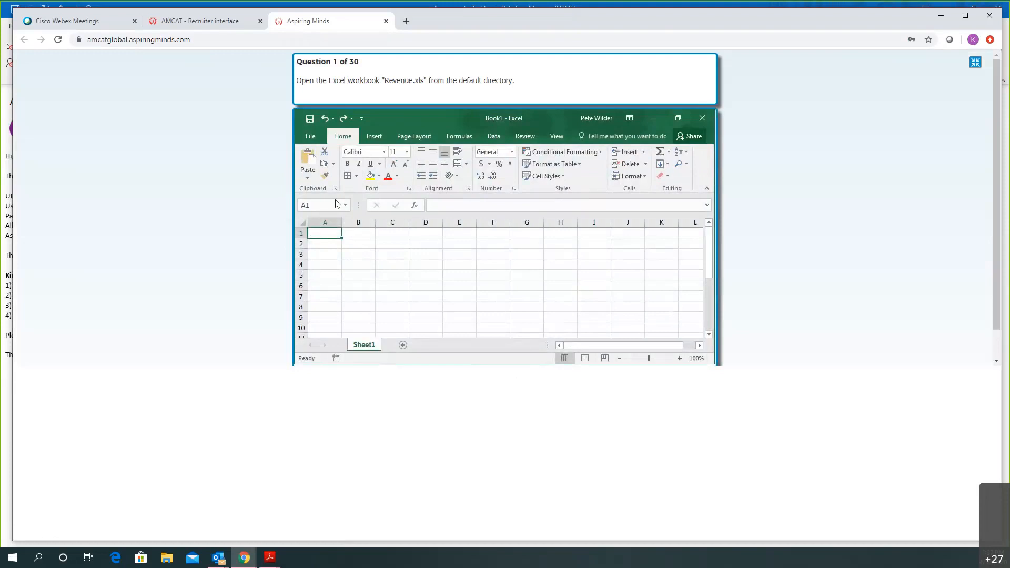
{"action": "left_click", "coordinate": [385, 21]}
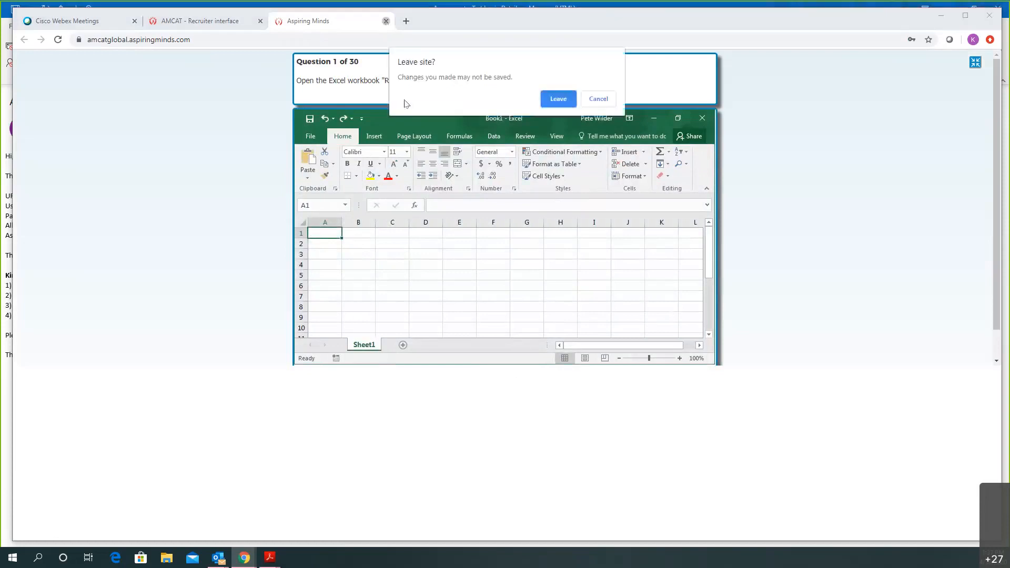
Leave the candidate test and look over the Administrative Analyst scheduling form
{"action": "left_click", "coordinate": [551, 98]}
{"action": "scroll", "coordinate": [703, 330], "scroll_direction": "down", "scroll_amount": 1}
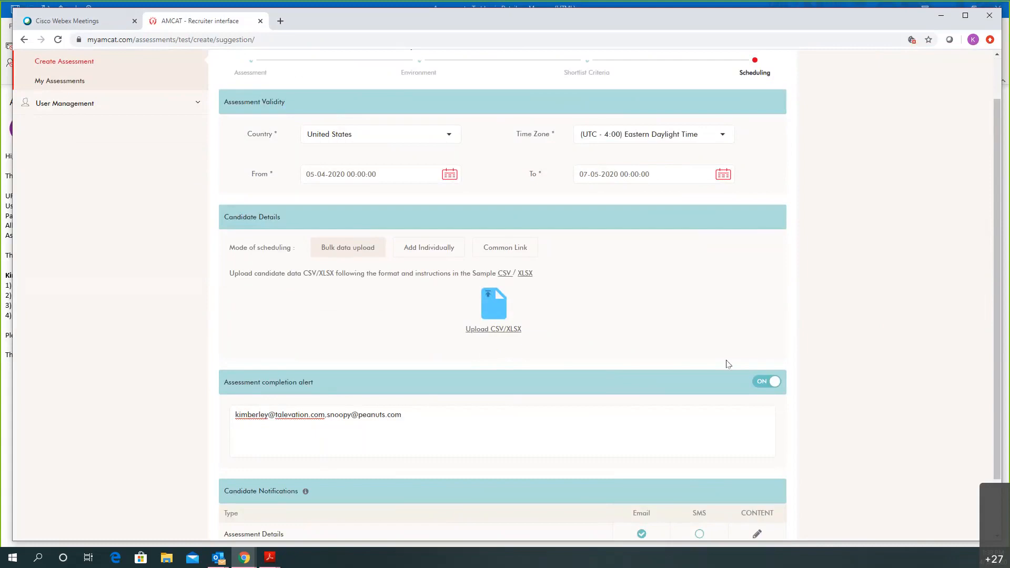
{"action": "scroll", "coordinate": [810, 336], "scroll_direction": "up", "scroll_amount": 1}
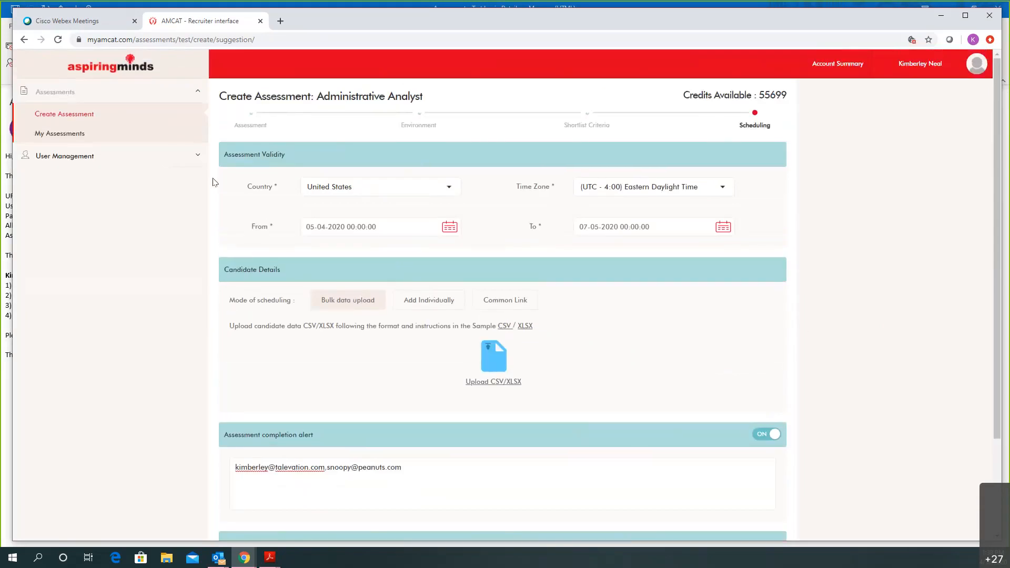
{"action": "scroll", "coordinate": [636, 258], "scroll_direction": "down", "scroll_amount": 2}
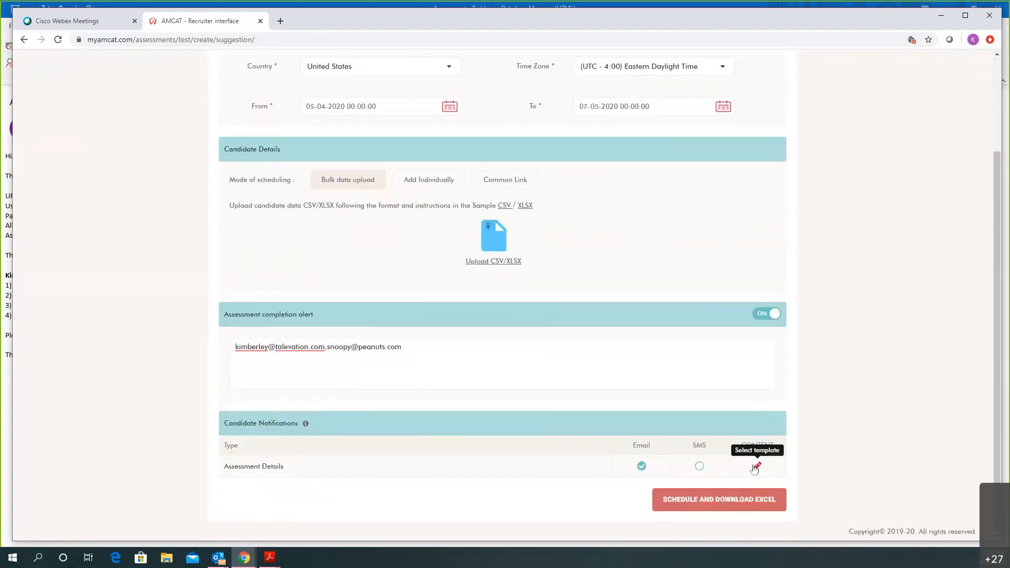
Preview the Assessment Alert email content, then close it
{"action": "left_click", "coordinate": [757, 466]}
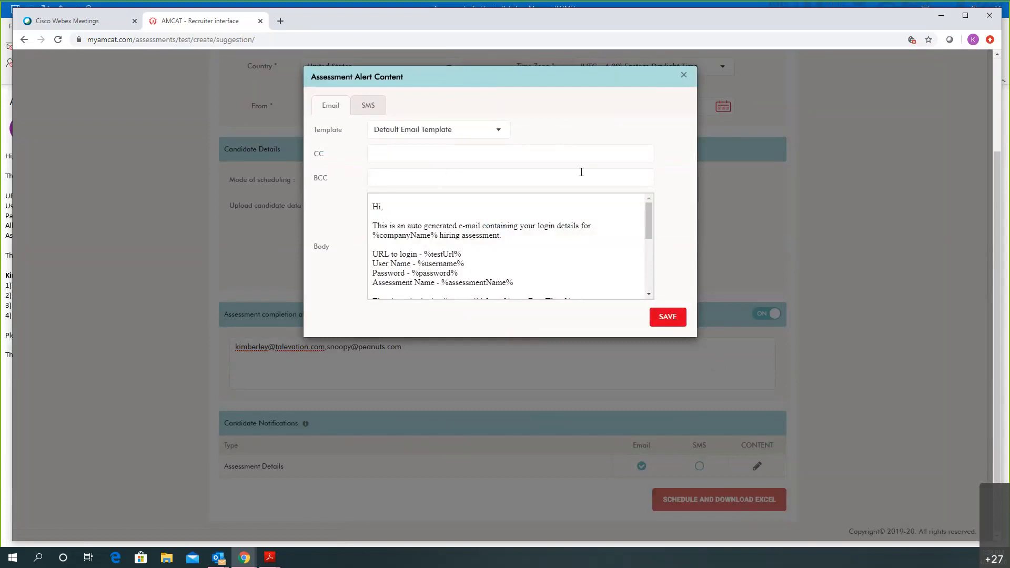
{"action": "left_click", "coordinate": [684, 76]}
{"action": "scroll", "coordinate": [816, 221], "scroll_direction": "up", "scroll_amount": 2}
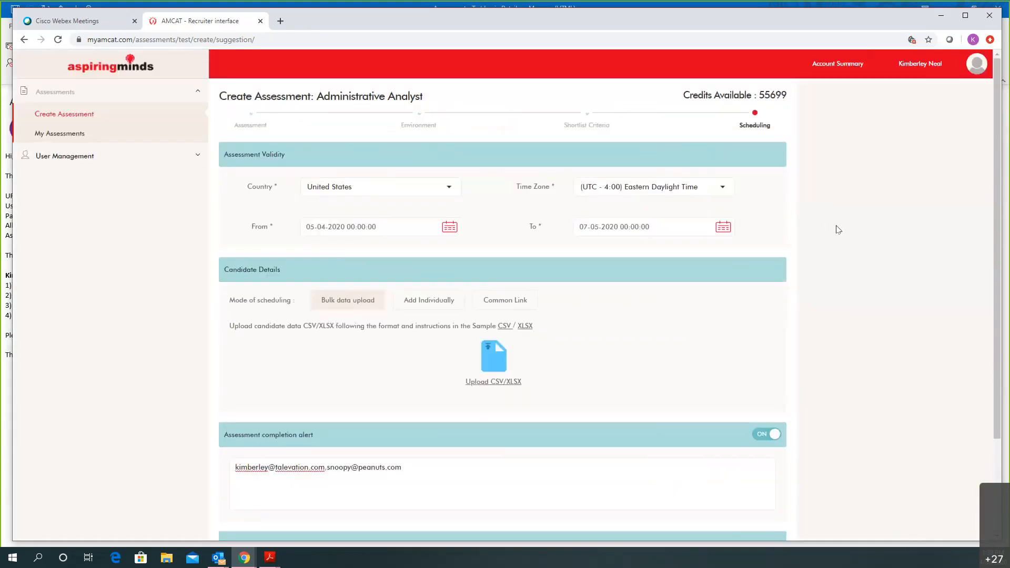
On the Custom Template page, start a new template of type Scheduling
{"action": "left_click", "coordinate": [921, 68]}
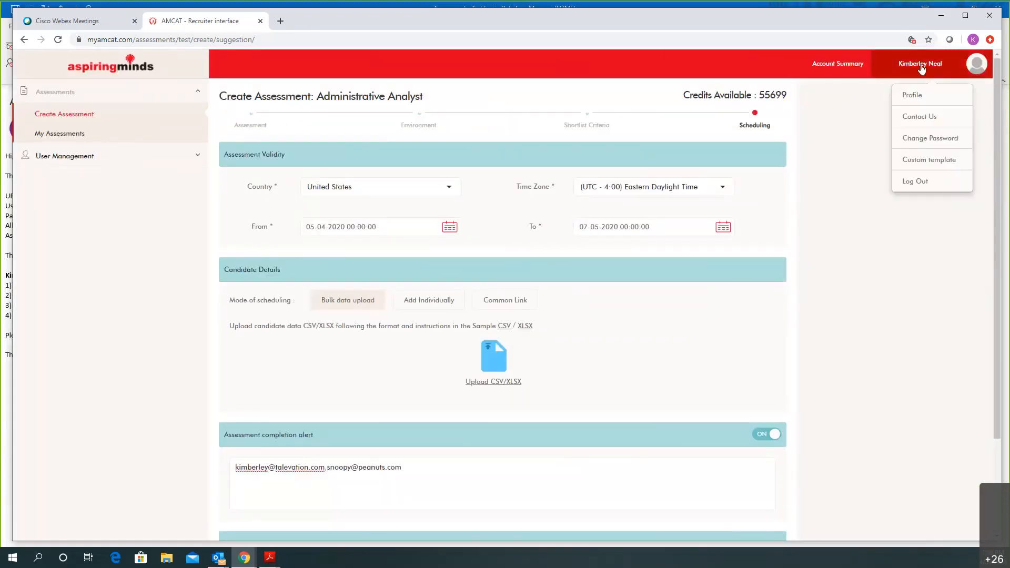
{"action": "left_click", "coordinate": [927, 166]}
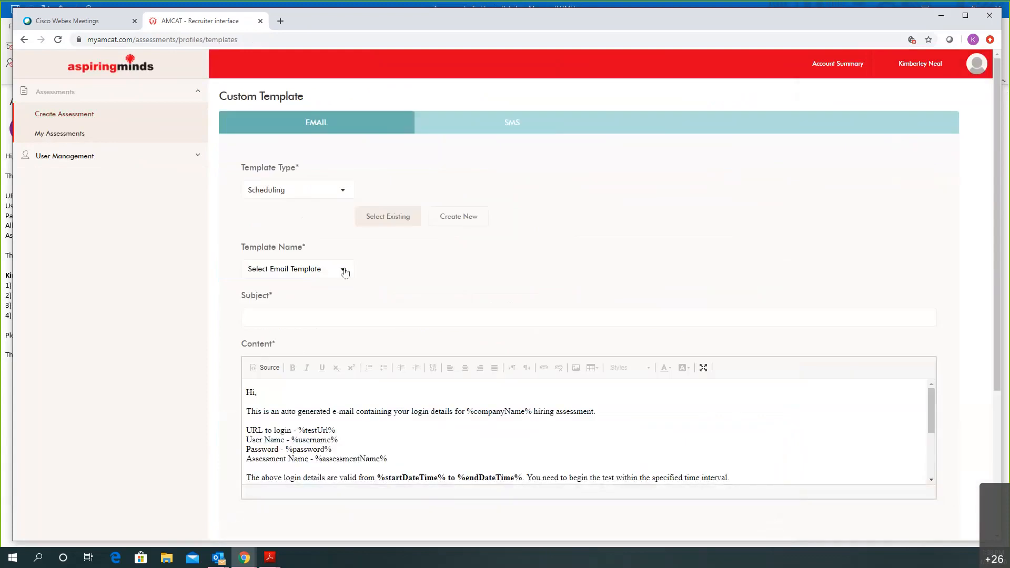
{"action": "left_click", "coordinate": [335, 196]}
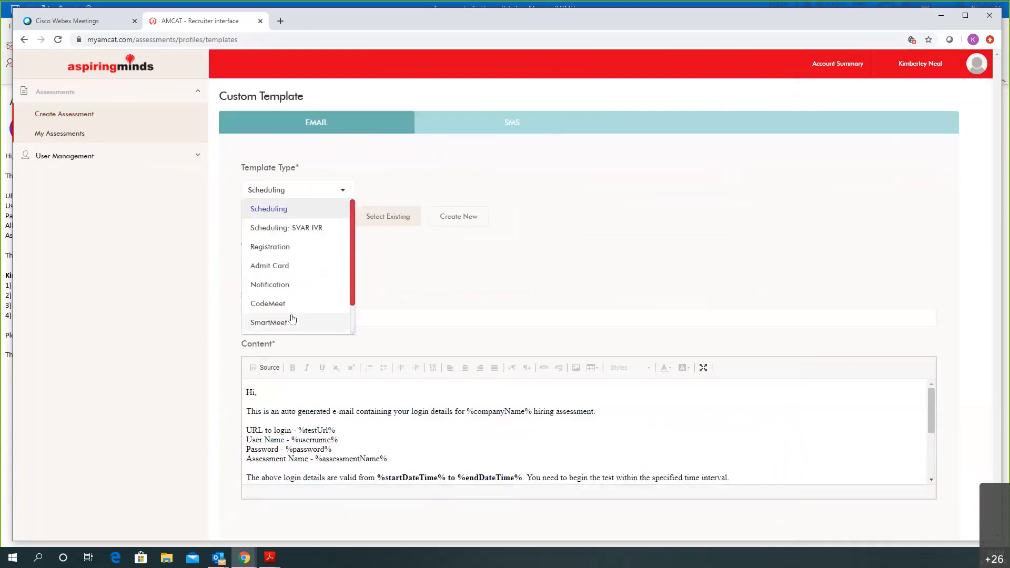
{"action": "left_click", "coordinate": [293, 211]}
{"action": "left_click", "coordinate": [465, 221]}
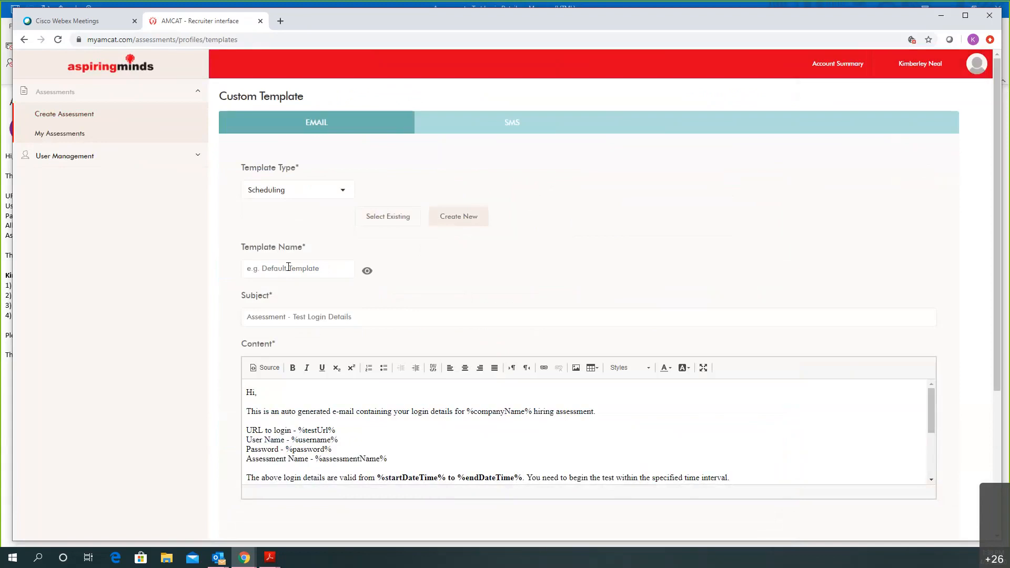
Review the Scheduling email template content, then switch to its SMS template with the 160-character limit
{"action": "scroll", "coordinate": [289, 267], "scroll_direction": "down", "scroll_amount": 1}
{"action": "scroll", "coordinate": [328, 347], "scroll_direction": "down", "scroll_amount": 5}
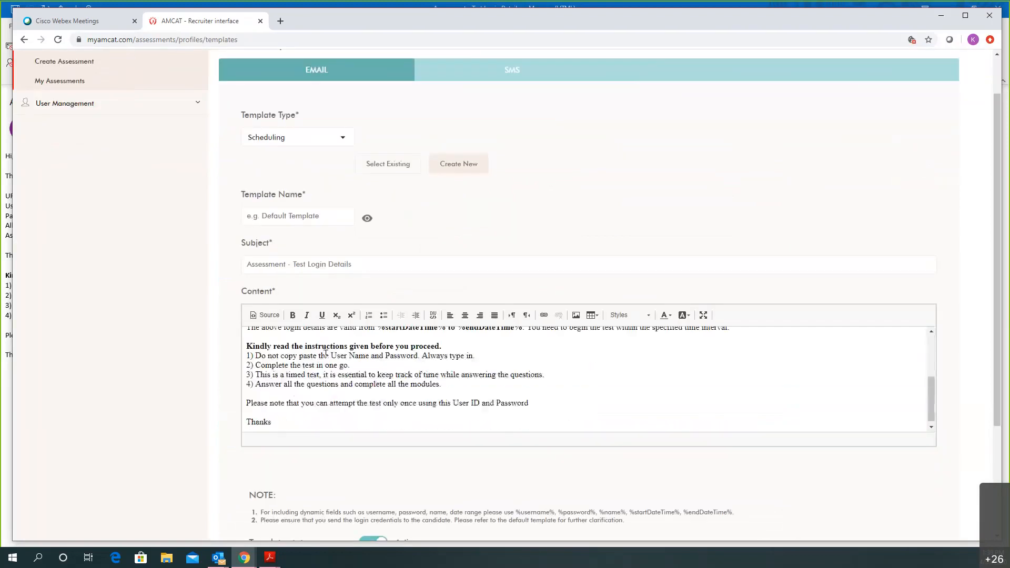
{"action": "scroll", "coordinate": [285, 362], "scroll_direction": "down", "scroll_amount": 1}
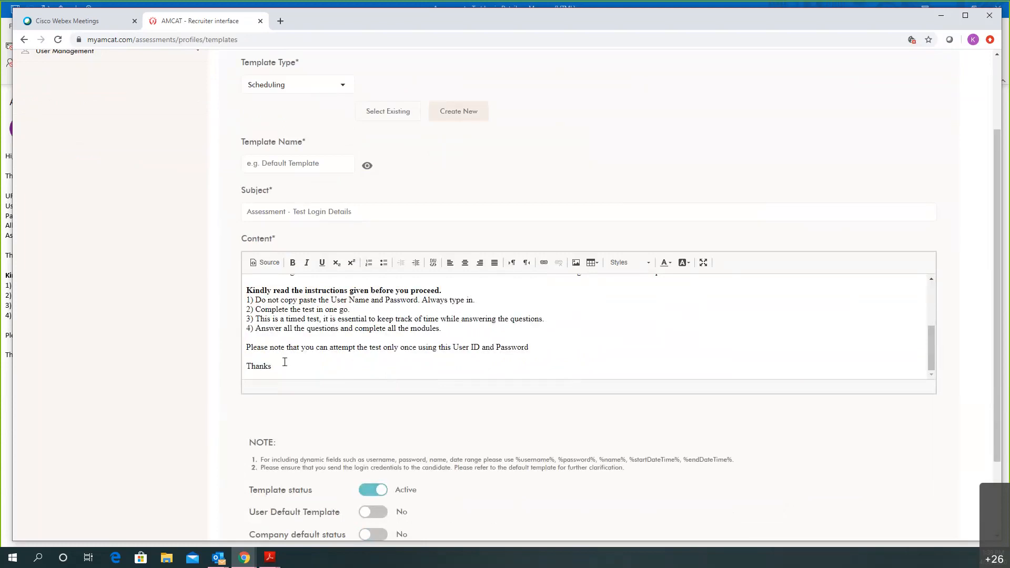
{"action": "scroll", "coordinate": [482, 326], "scroll_direction": "up", "scroll_amount": 5}
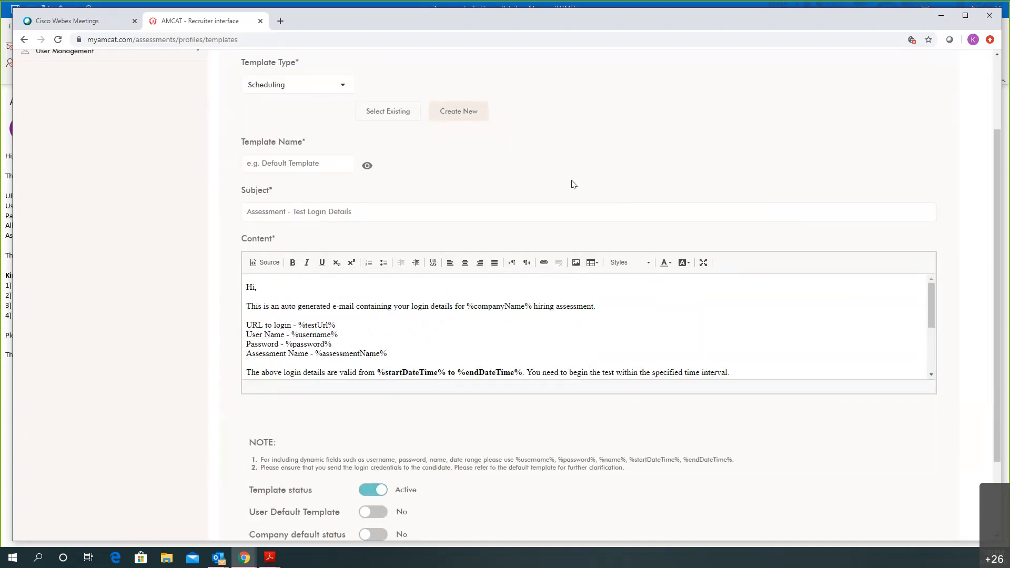
{"action": "scroll", "coordinate": [574, 184], "scroll_direction": "up", "scroll_amount": 2}
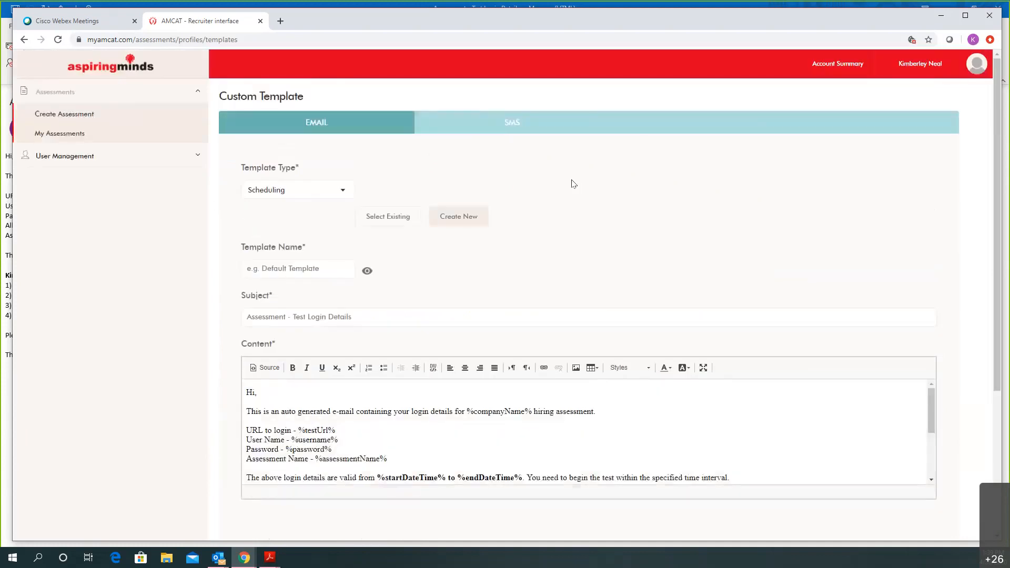
{"action": "left_click", "coordinate": [511, 127]}
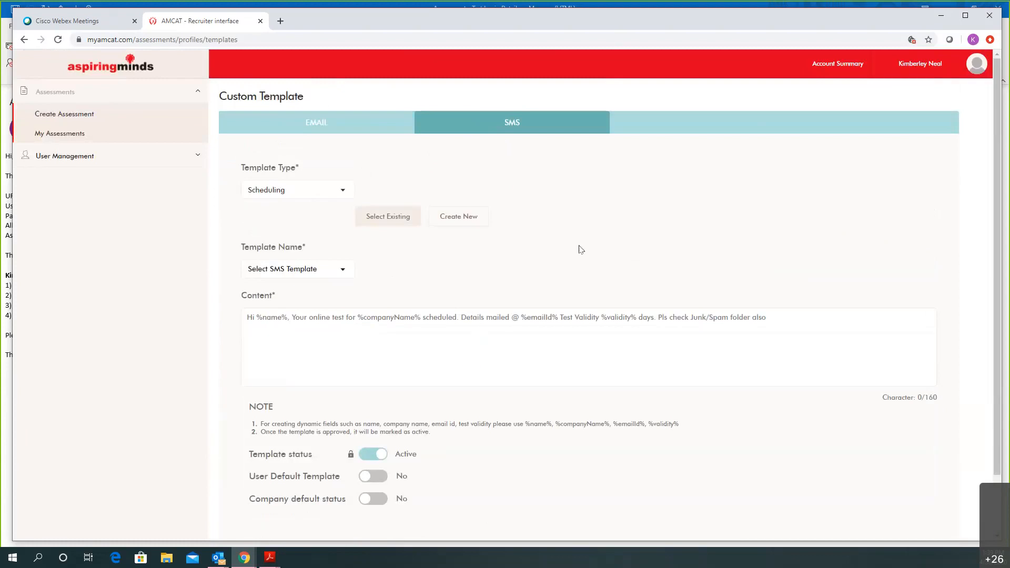
Check My Assessments, then open User Management's List User page showing eight active accounts
{"action": "left_click", "coordinate": [52, 135]}
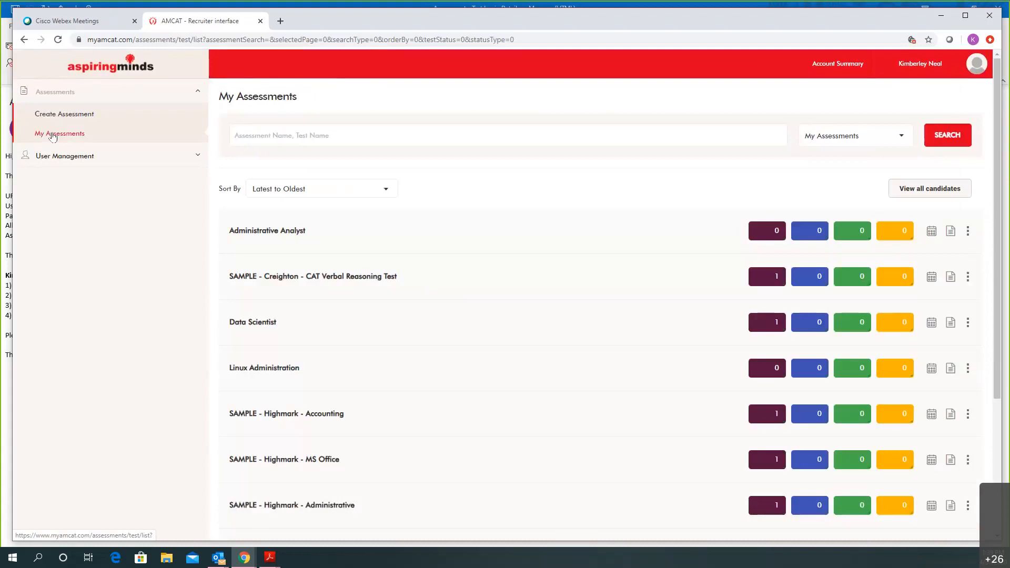
{"action": "left_click", "coordinate": [58, 161]}
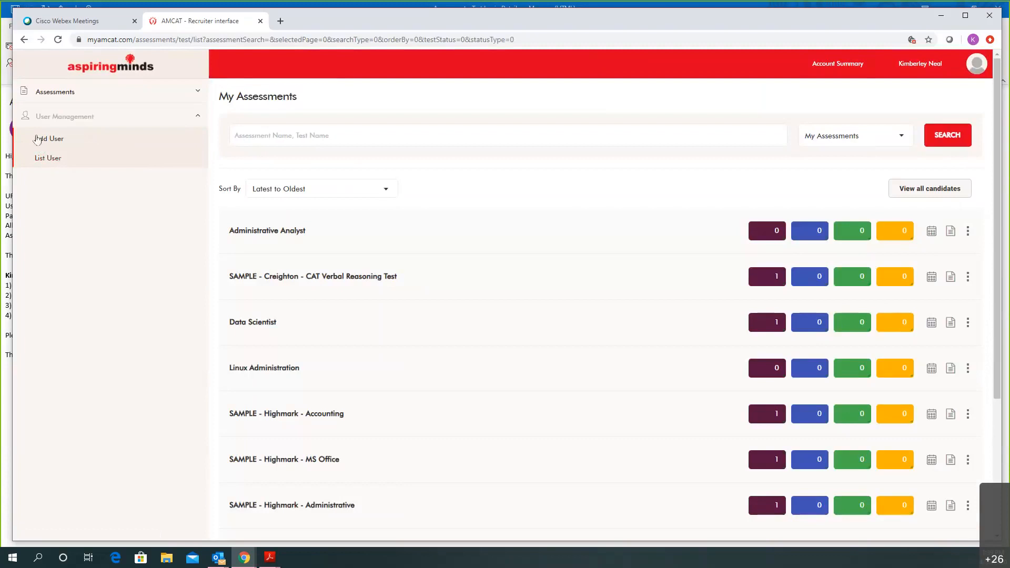
{"action": "left_click", "coordinate": [42, 157]}
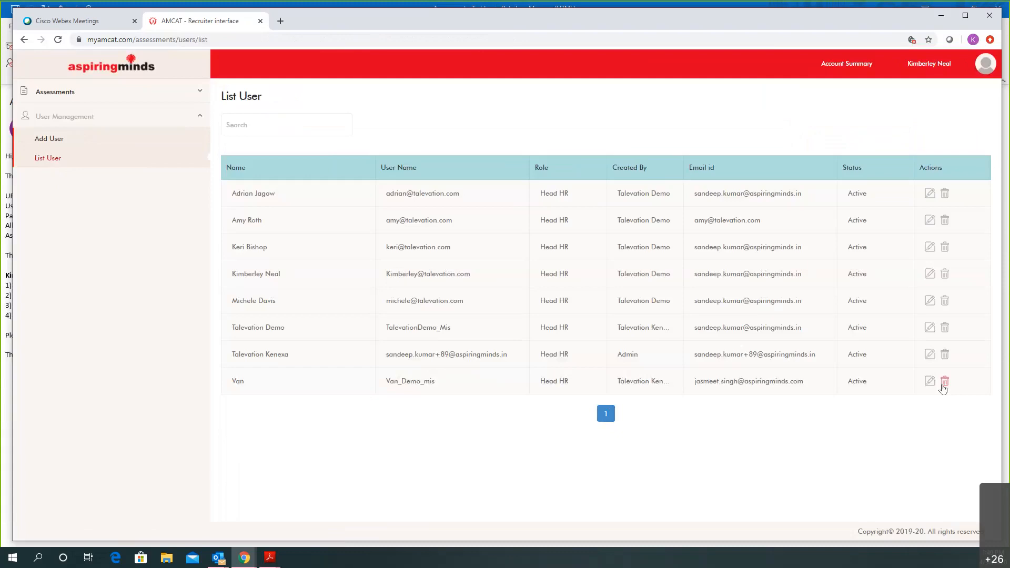
Start adding a user and fill in the first and last name from suggestions
{"action": "left_click", "coordinate": [48, 139]}
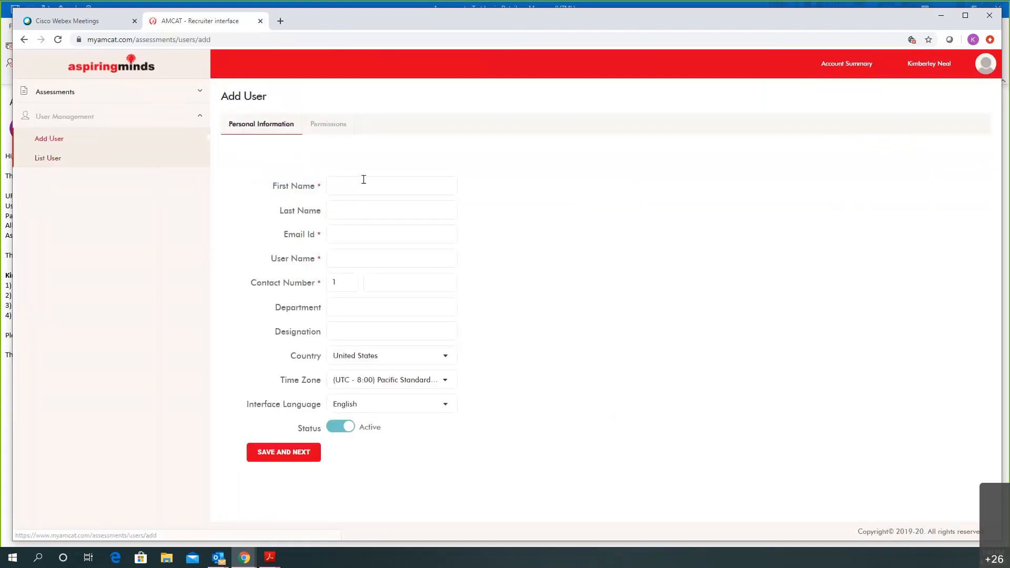
{"action": "left_click", "coordinate": [385, 185]}
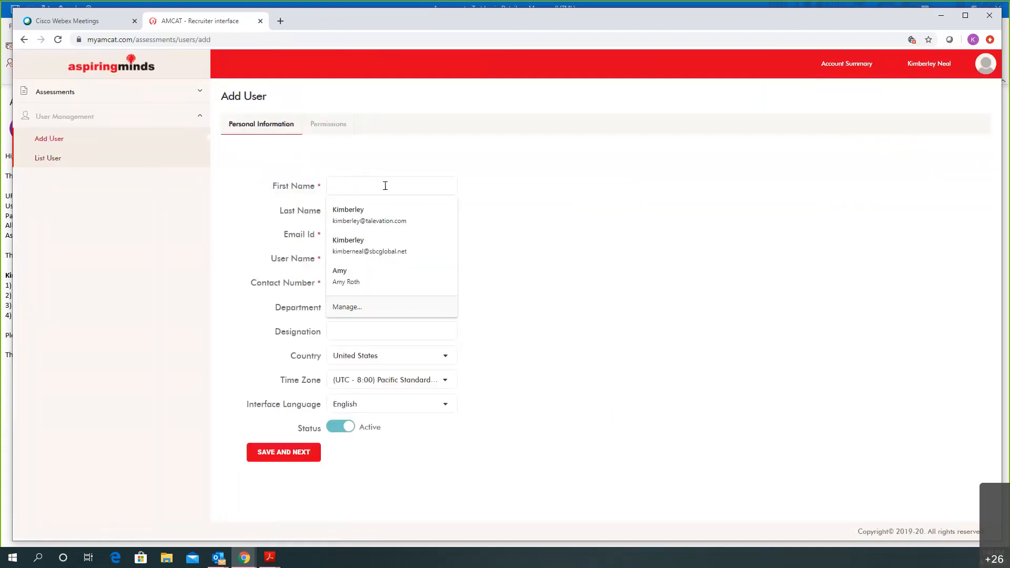
{"action": "type", "text": "pRe"}
{"action": "key", "text": "BackSpace"}
{"action": "key", "text": "BackSpace"}
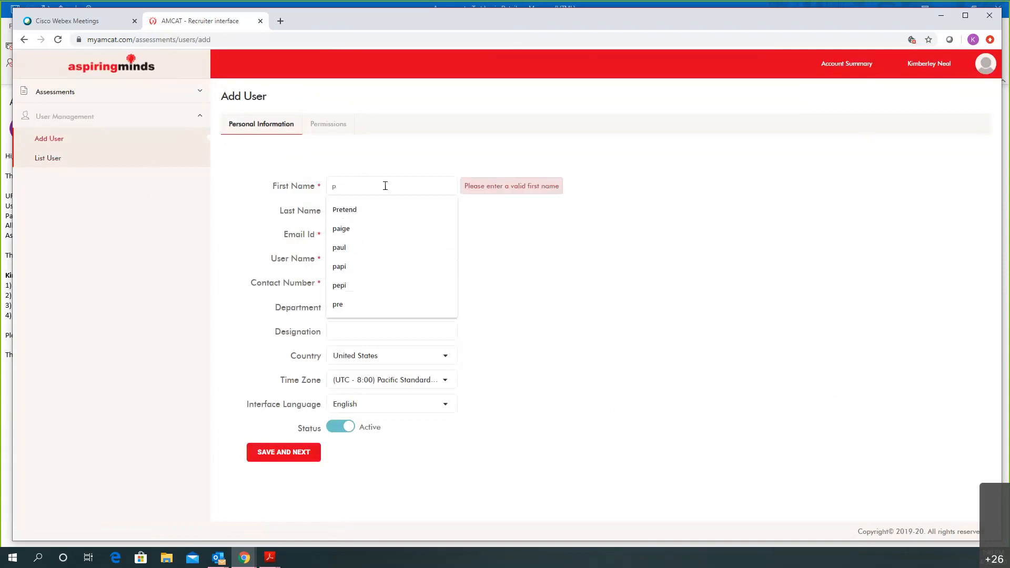
{"action": "key", "text": "Down"}
{"action": "key", "text": "Return"}
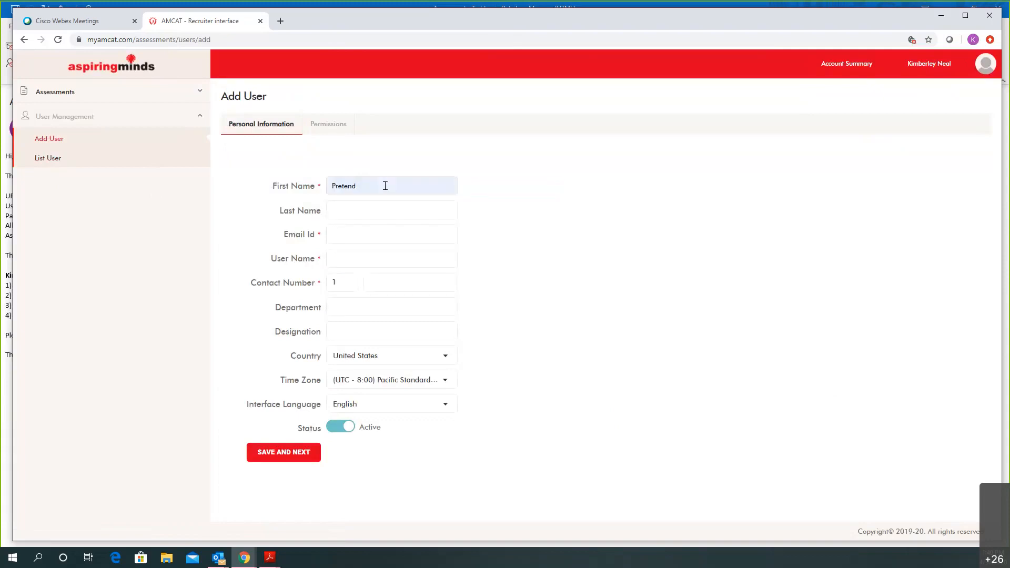
{"action": "key", "text": "Tab"}
{"action": "type", "text": "U"}
{"action": "key", "text": "Down"}
{"action": "key", "text": "Tab"}
Fill the Email Id field with the suggested e-mail address
{"action": "type", "text": "pre"}
{"action": "key", "text": "Down"}
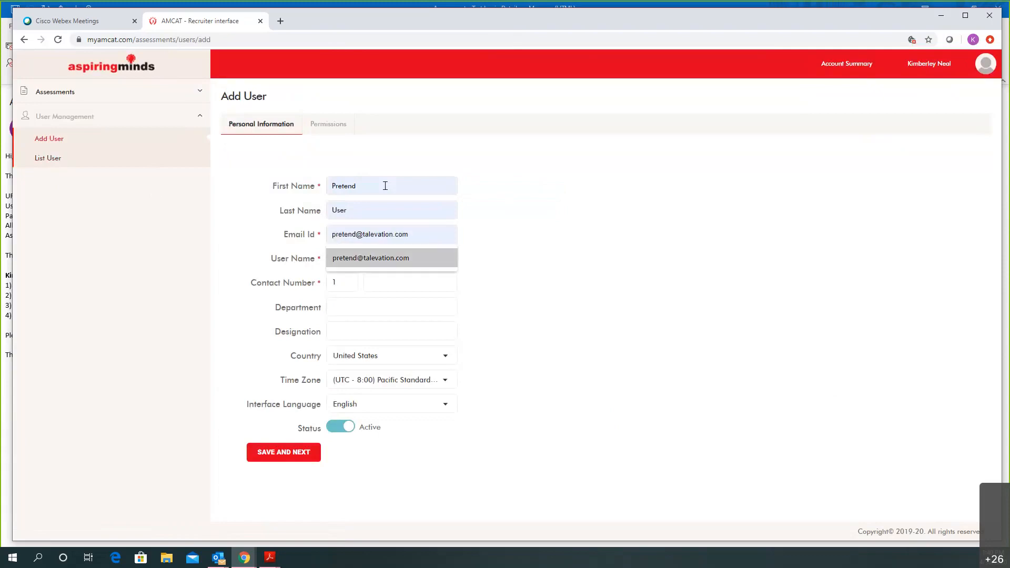
{"action": "key", "text": "Tab"}
{"action": "key", "text": "shift+Tab"}
{"action": "key", "text": "Down"}
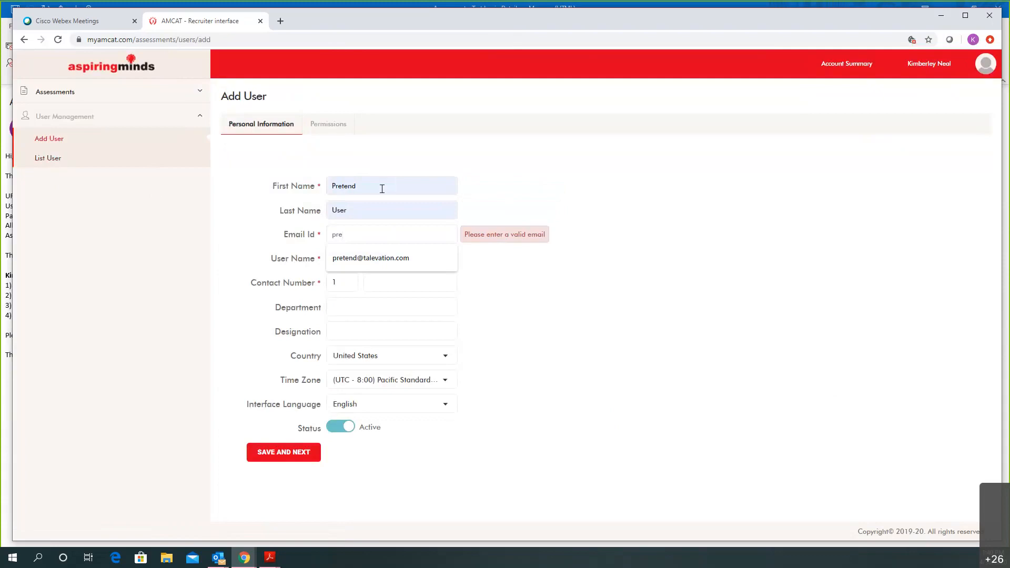
{"action": "left_click", "coordinate": [375, 256]}
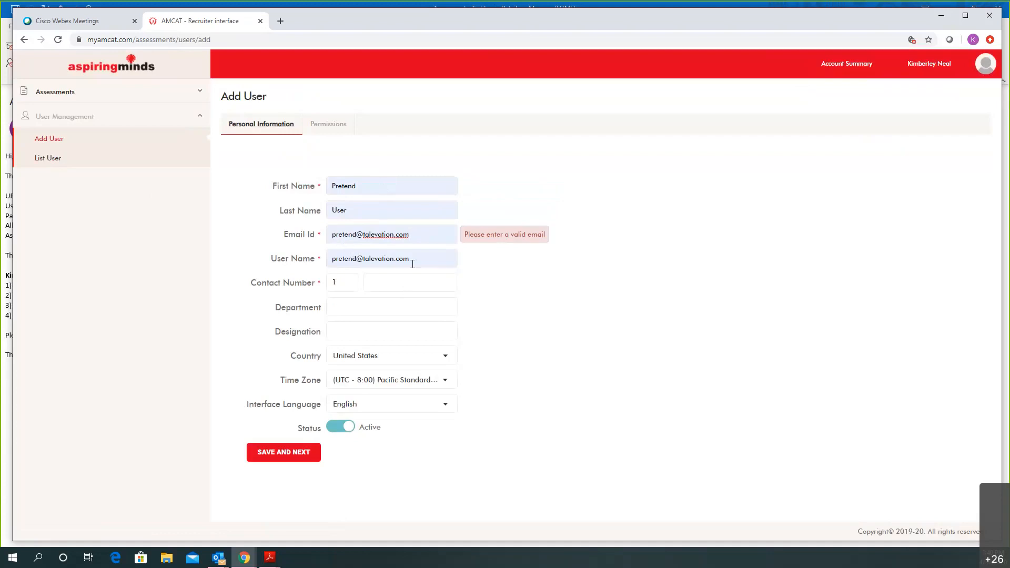
Enter the new user's contact number from the autofill suggestion and save the personal details
{"action": "left_click", "coordinate": [411, 281]}
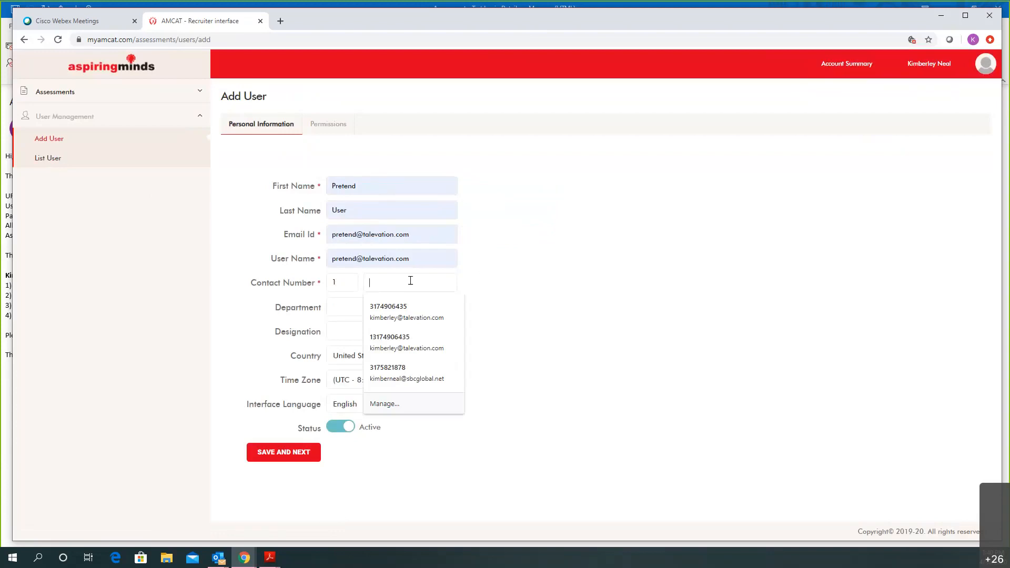
{"action": "type", "text": "317555"}
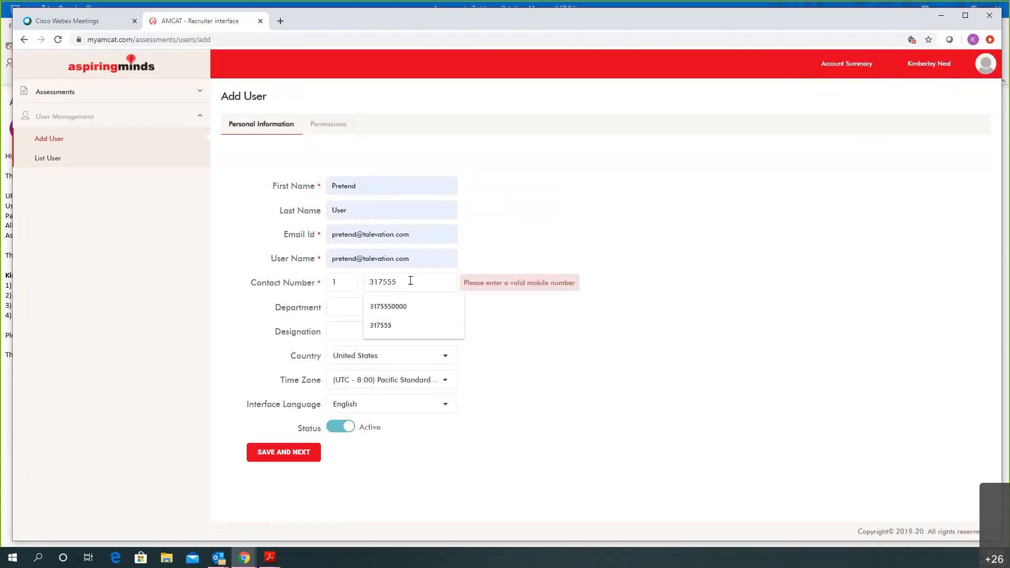
{"action": "left_click", "coordinate": [406, 305]}
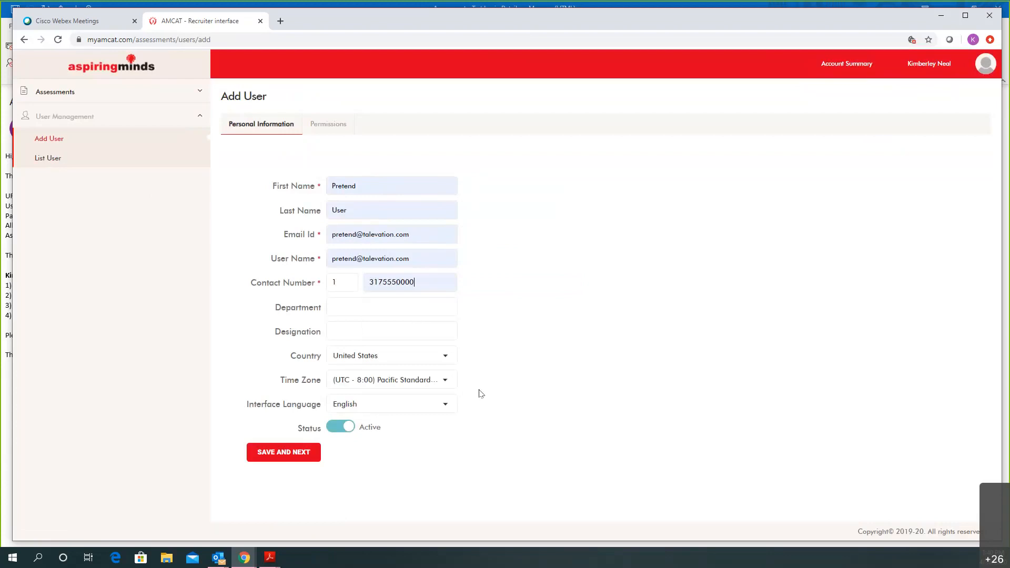
{"action": "left_click", "coordinate": [287, 457]}
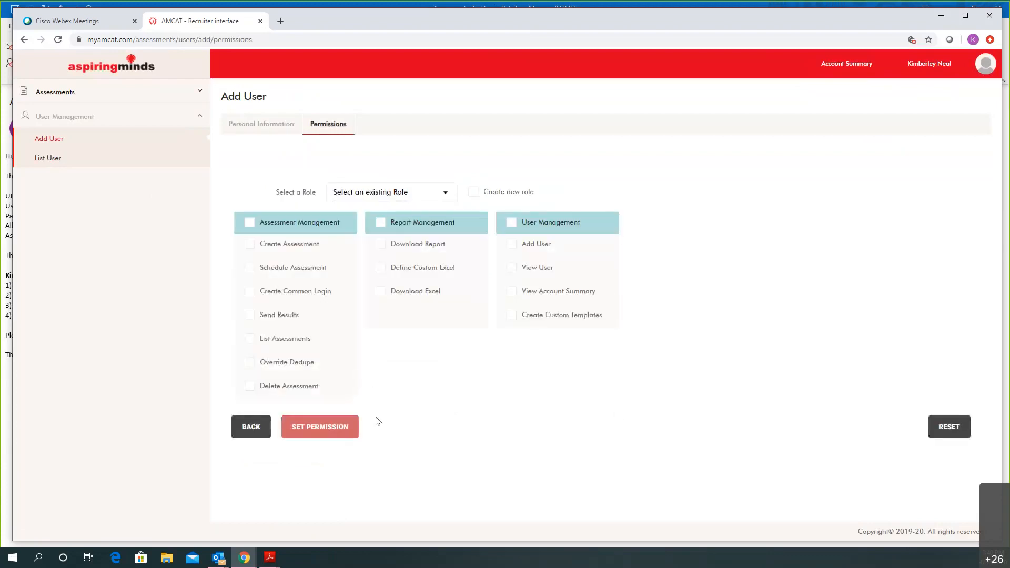
Try the Recruiting Manager, Recruiting Lead and Recruiter roles in Select a Role
{"action": "left_click", "coordinate": [444, 194]}
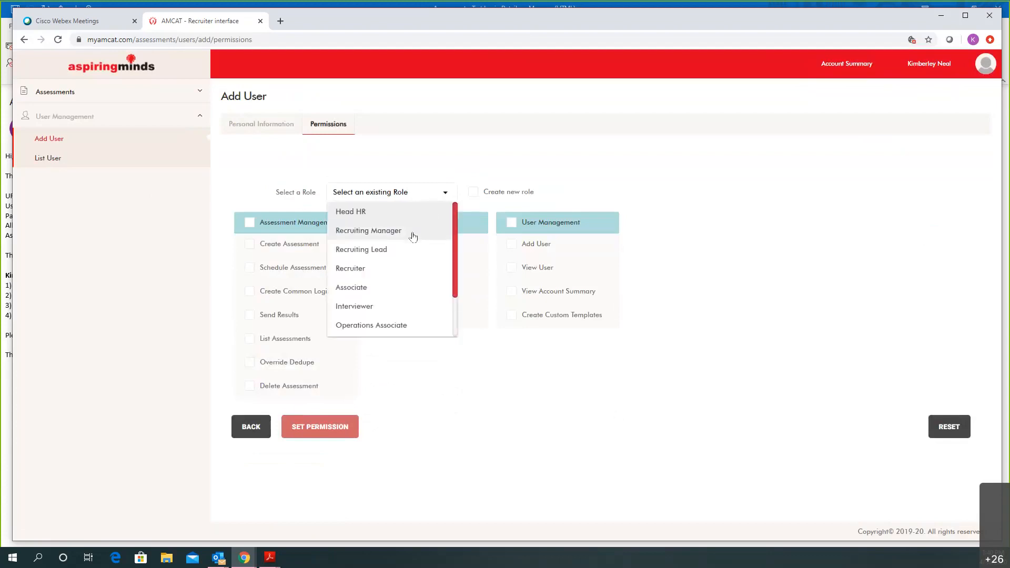
{"action": "left_click", "coordinate": [415, 233]}
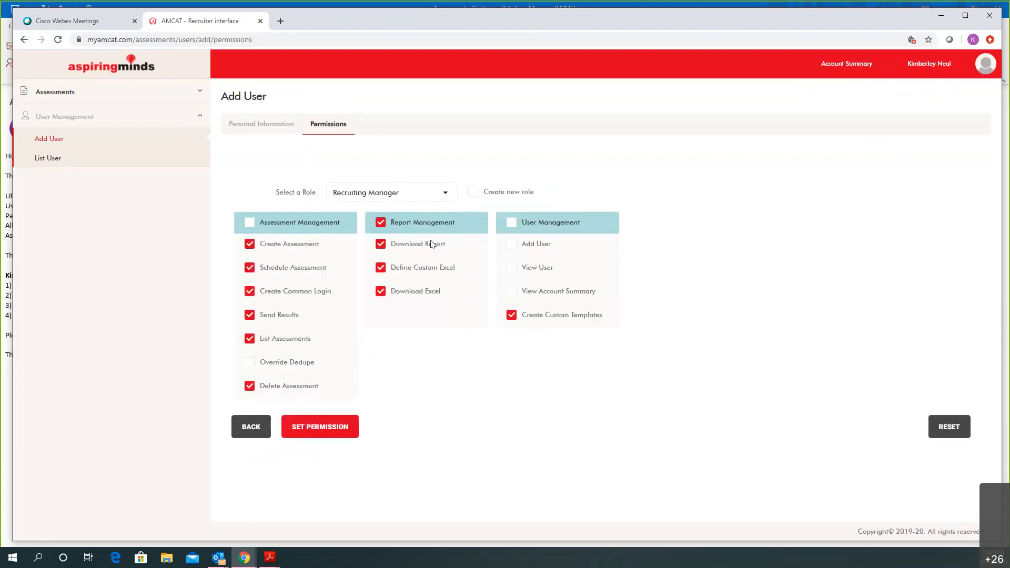
{"action": "left_click", "coordinate": [443, 194]}
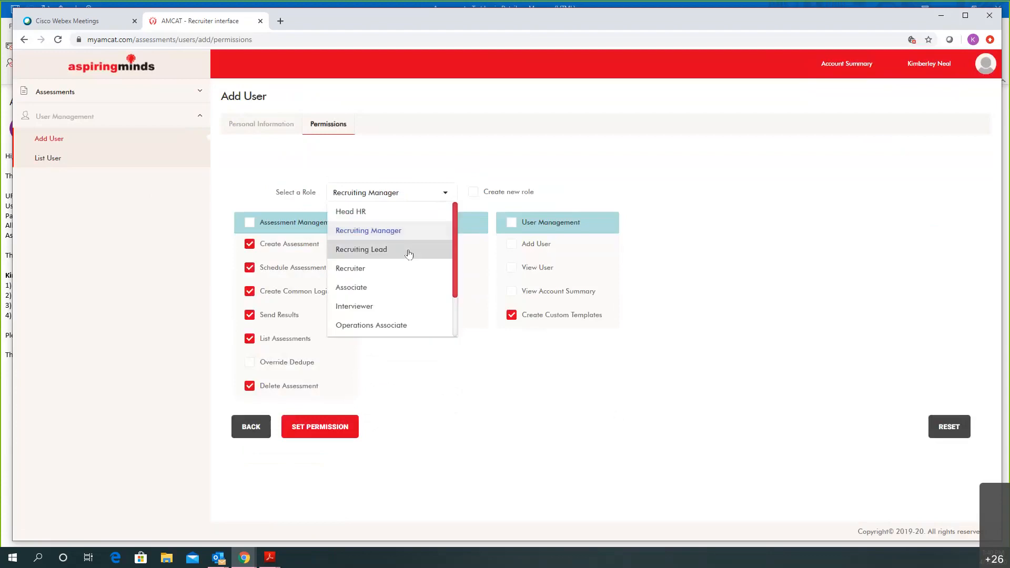
{"action": "left_click", "coordinate": [408, 250]}
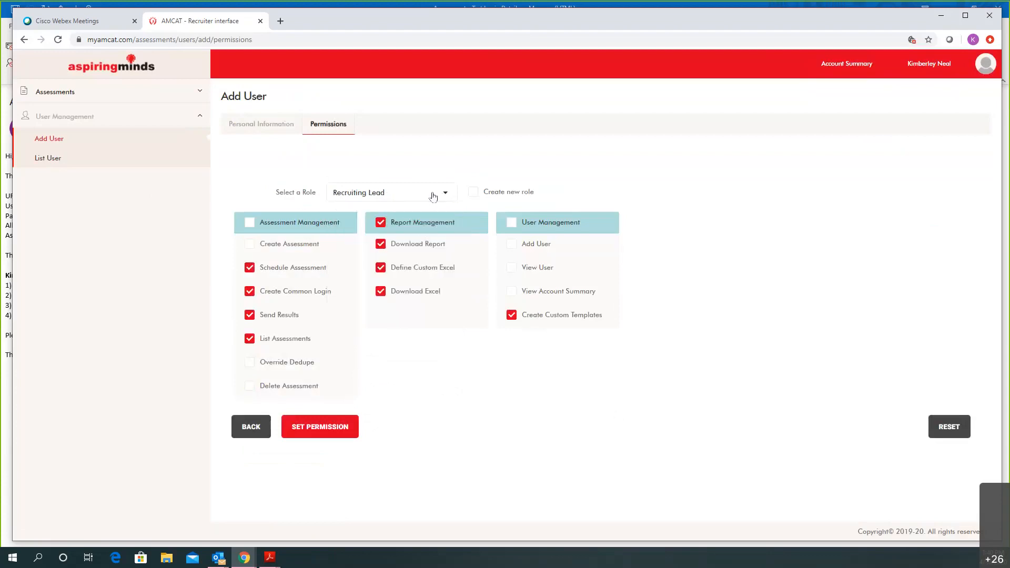
{"action": "left_click", "coordinate": [439, 195]}
{"action": "left_click", "coordinate": [383, 269]}
Tick Create new role and untick Create Common Login, Define Custom Excel, Add User and View Account Summary
{"action": "left_click", "coordinate": [474, 193]}
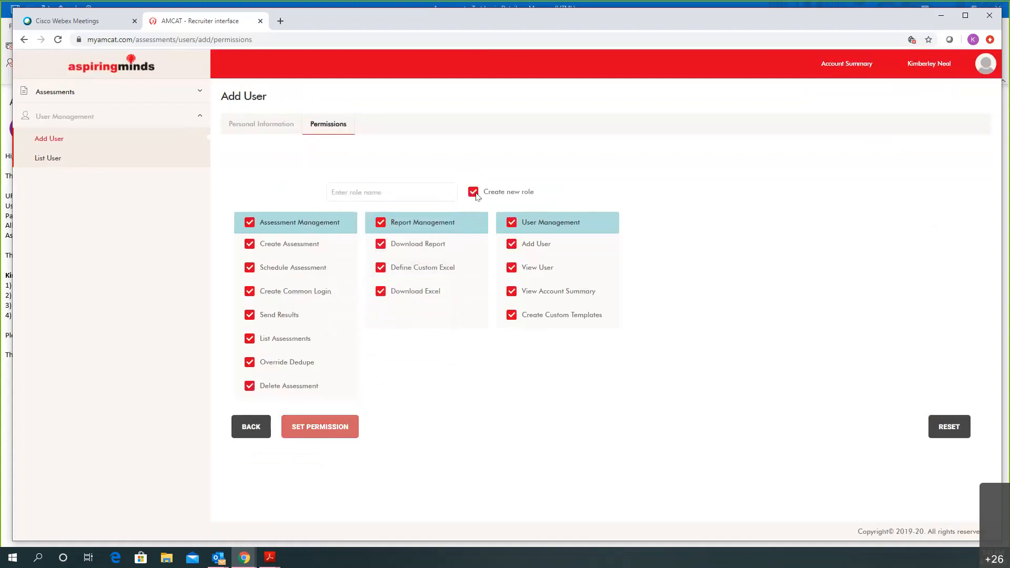
{"action": "left_click", "coordinate": [249, 291]}
{"action": "left_click", "coordinate": [381, 267]}
{"action": "left_click", "coordinate": [510, 246]}
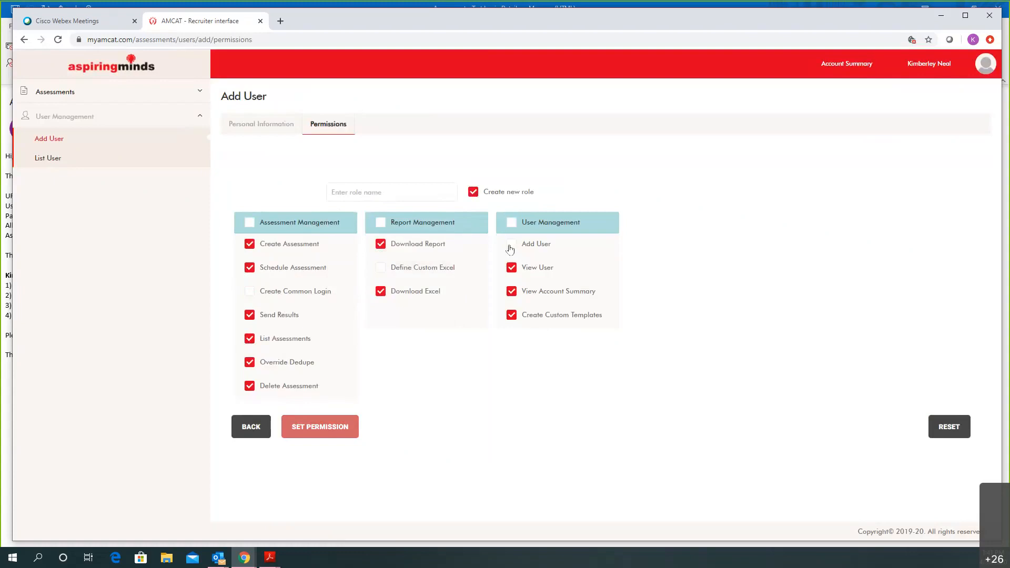
{"action": "left_click", "coordinate": [512, 291]}
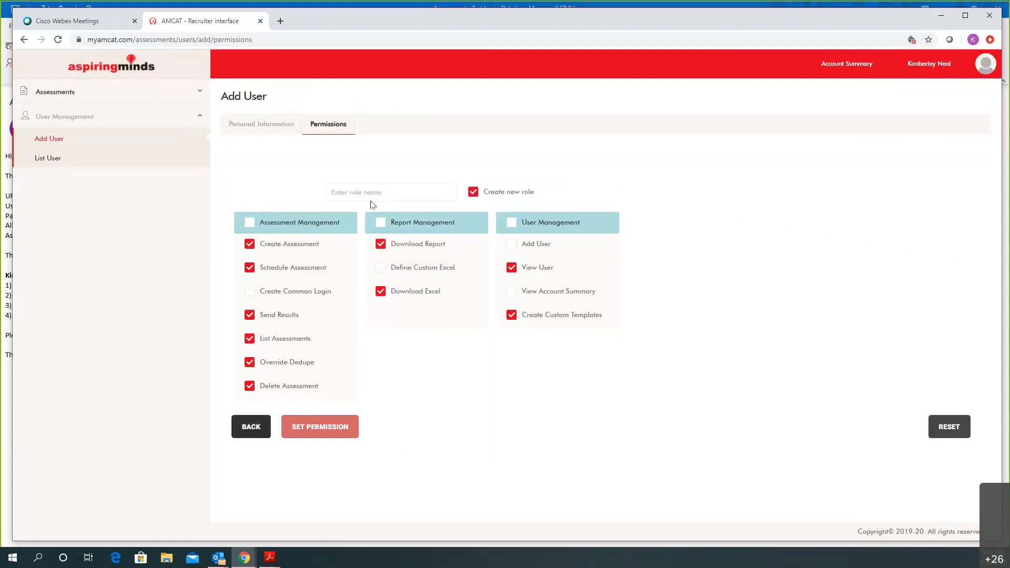
Untick Create new role to restore the Recruiter role and its preset permissions
{"action": "left_click", "coordinate": [472, 192]}
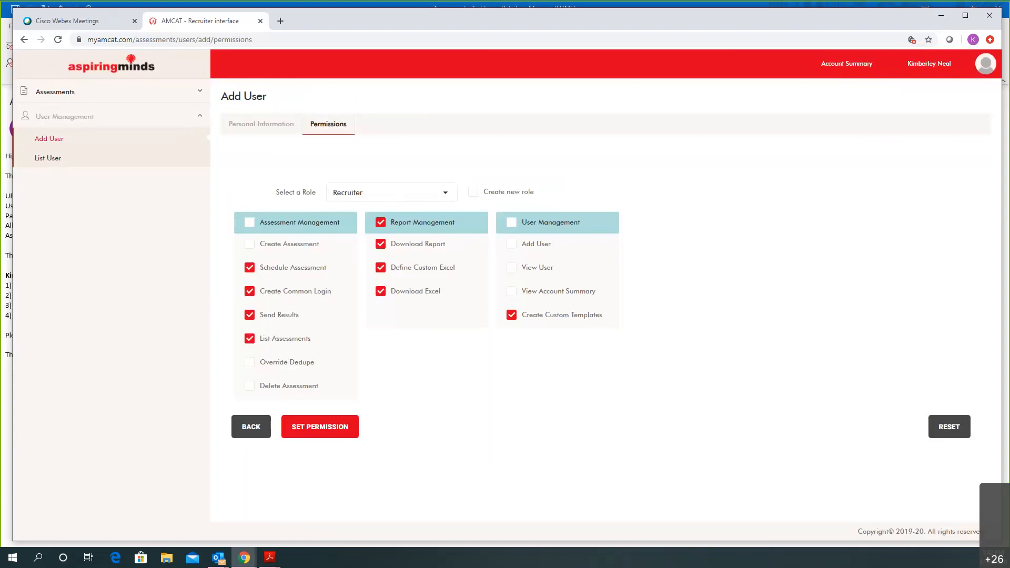
Expand Assessments in the left sidebar
{"action": "left_click", "coordinate": [68, 95]}
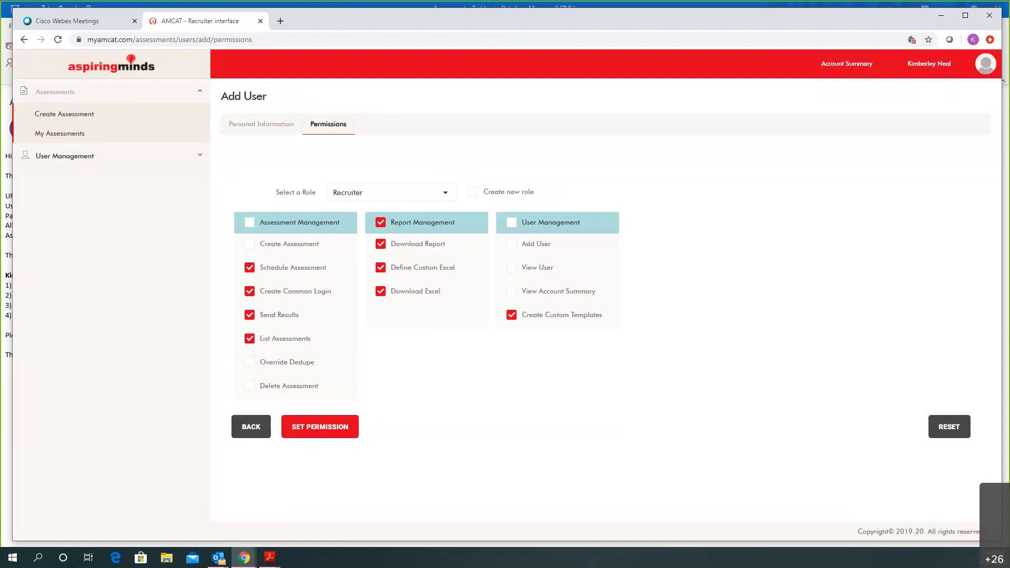
Create an assessment, trying the Microsoft Outlook 2016 and then Forklift Operation tests
{"action": "left_click", "coordinate": [63, 114]}
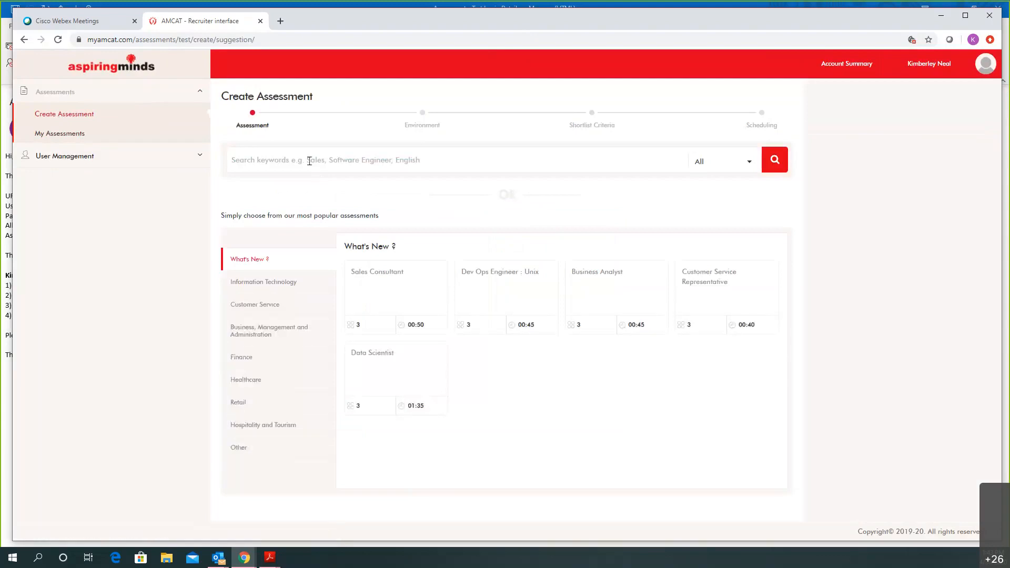
{"action": "left_click", "coordinate": [309, 159]}
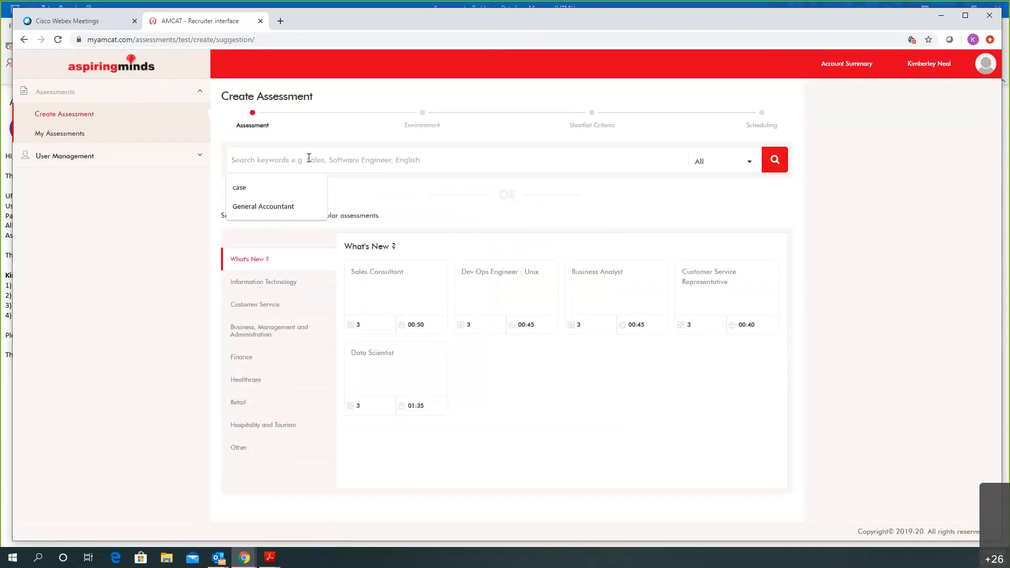
{"action": "type", "text": "outlook"}
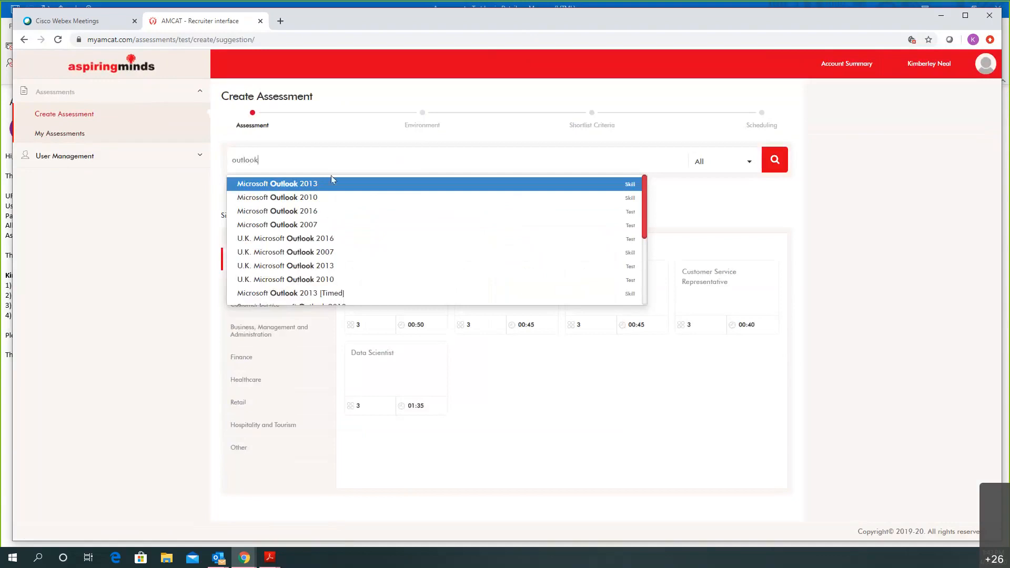
{"action": "left_click", "coordinate": [345, 218]}
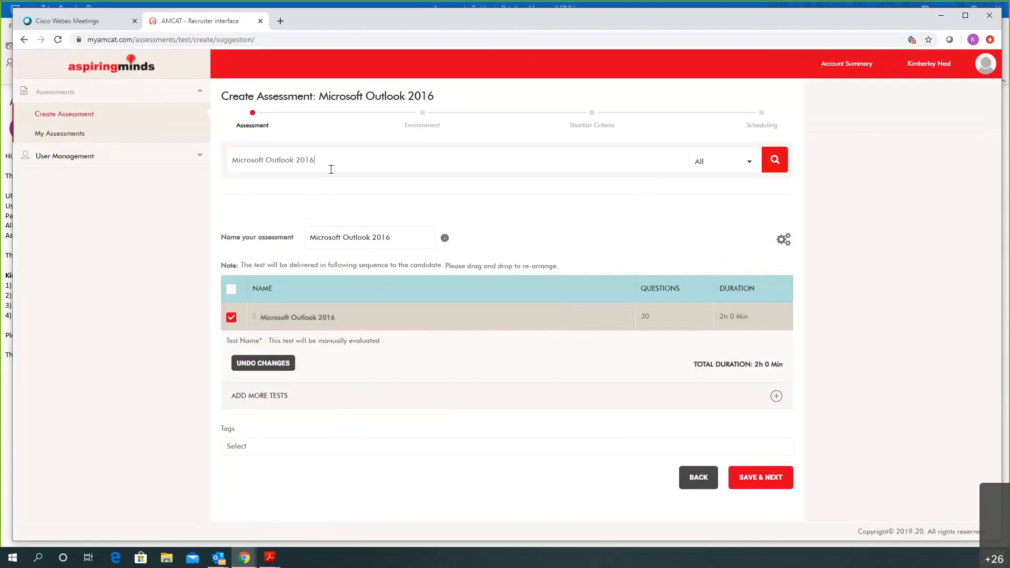
{"action": "left_click_drag", "start_coordinate": [337, 157], "coordinate": [205, 138]}
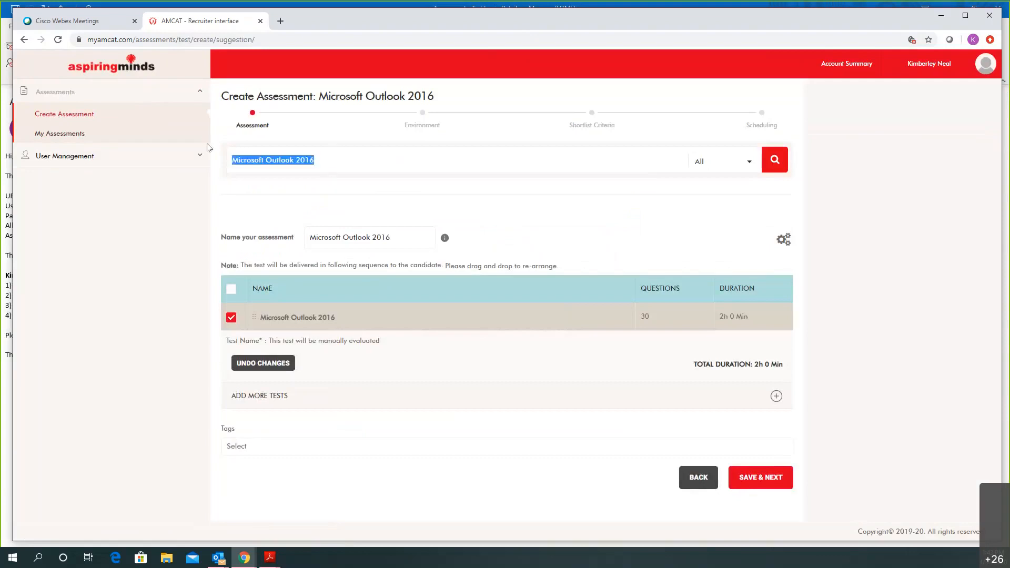
{"action": "type", "text": "forklift"}
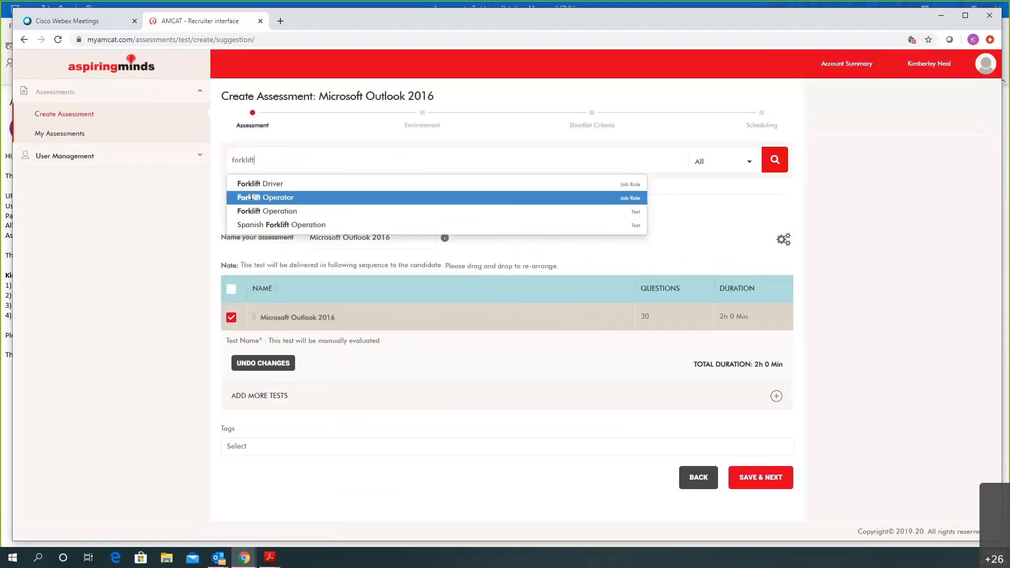
{"action": "left_click", "coordinate": [266, 211]}
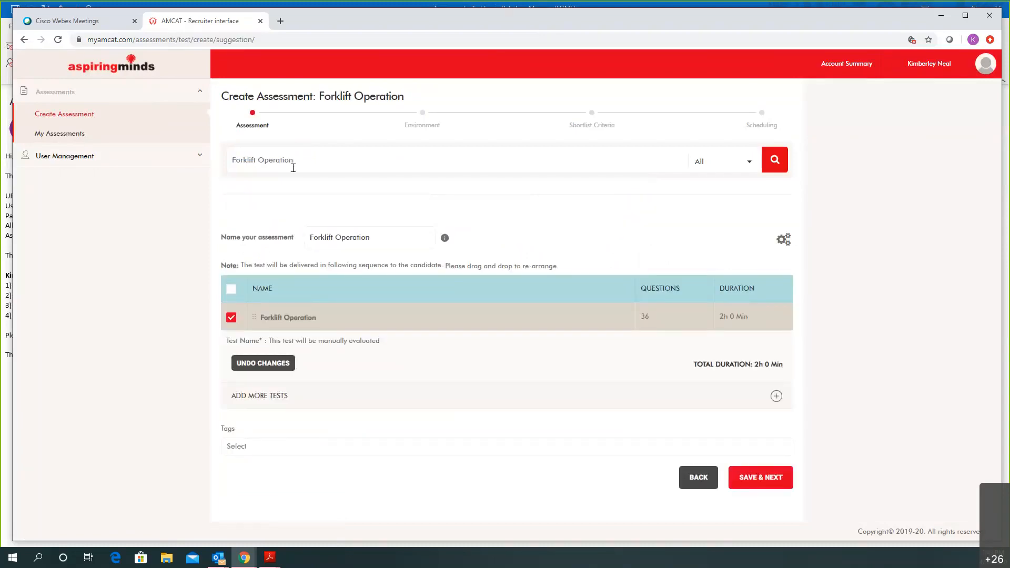
Search 'java' and pick the 40-question, 2h JavaScript test
{"action": "left_click_drag", "start_coordinate": [294, 155], "coordinate": [225, 145]}
{"action": "type", "text": "java"}
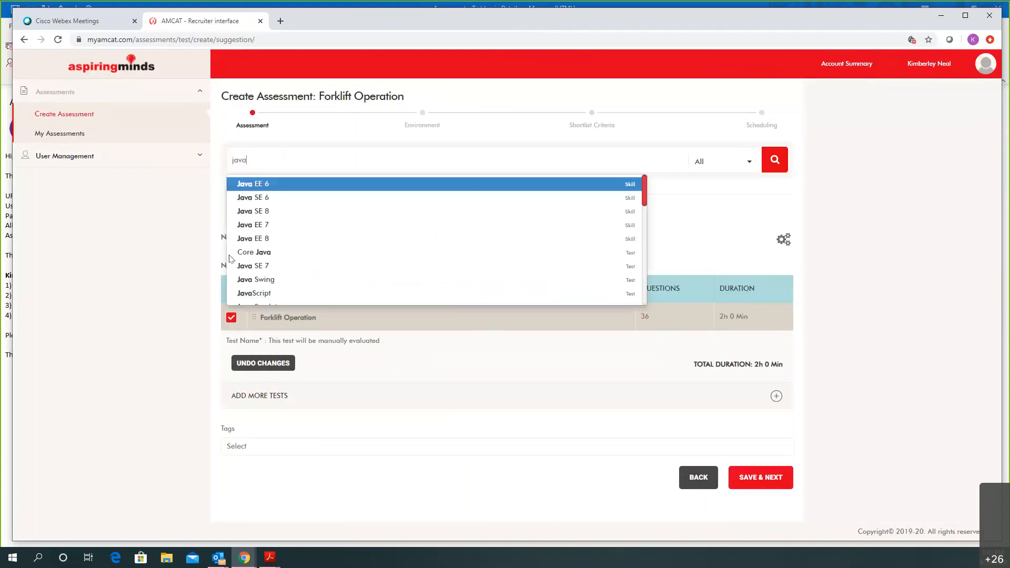
{"action": "scroll", "coordinate": [297, 257], "scroll_direction": "down", "scroll_amount": 2}
{"action": "left_click", "coordinate": [280, 238]}
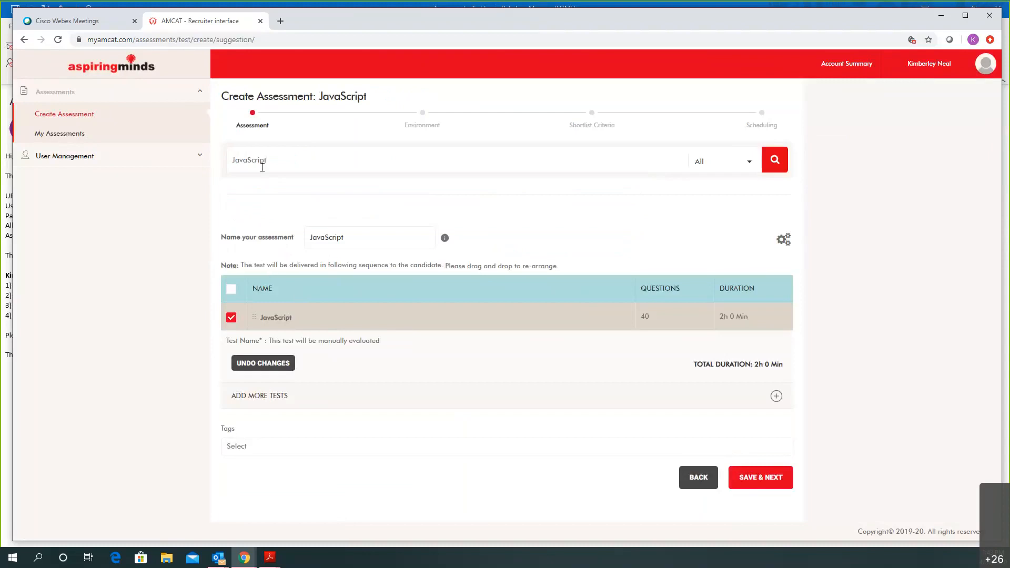
{"action": "mouse_move", "coordinate": [267, 160]}
{"action": "left_mouse_down"}
{"action": "mouse_move", "coordinate": [226, 154]}
{"action": "mouse_move", "coordinate": [247, 159]}
{"action": "left_mouse_up"}
Pick the JavaScript Developer job role from the 'Ja' suggestions, naming it JavaScript Developer_01
{"action": "key", "text": "BackSpace"}
{"action": "key", "text": "BackSpace"}
{"action": "key", "text": "BackSpace"}
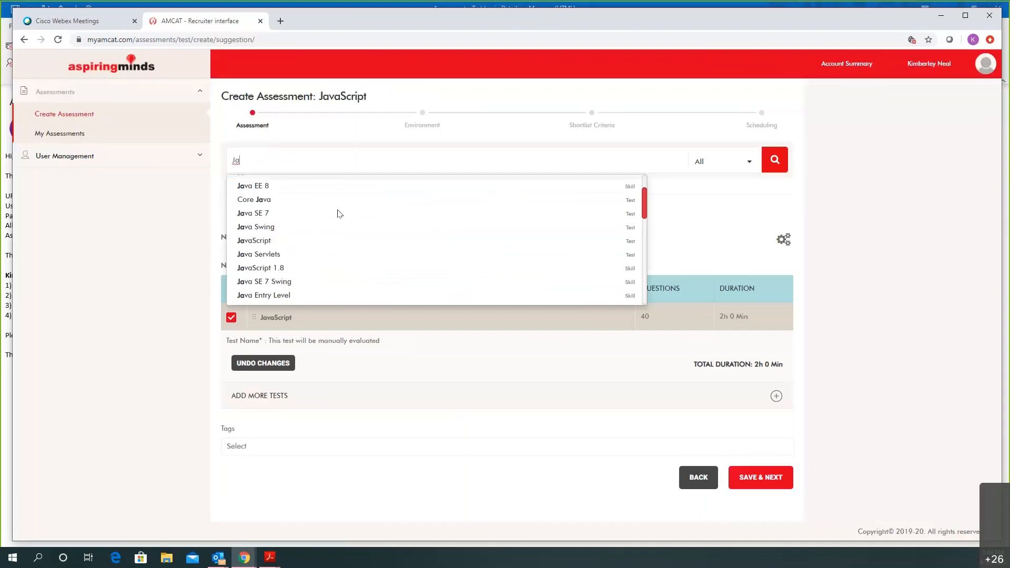
{"action": "scroll", "coordinate": [339, 262], "scroll_direction": "down", "scroll_amount": 4}
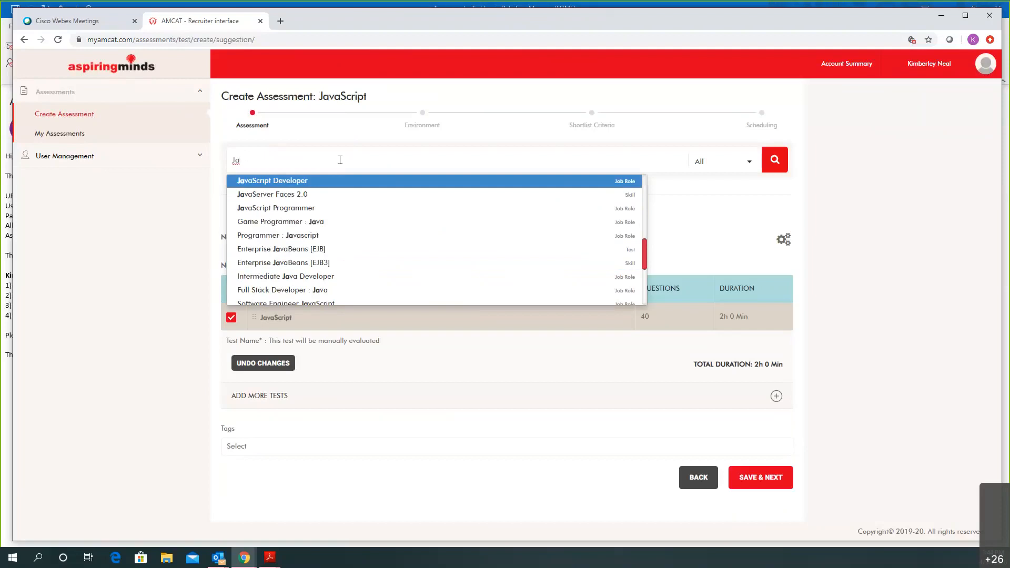
{"action": "key", "text": "Down"}
{"action": "key", "text": "Down"}
{"action": "key", "text": "Up"}
{"action": "key", "text": "Up"}
{"action": "key", "text": "Return"}
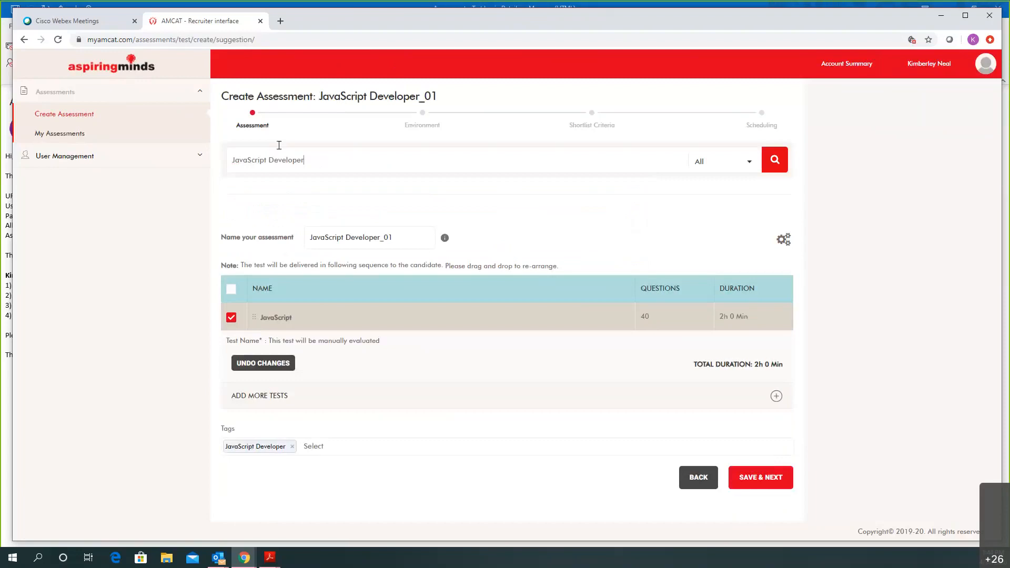
{"action": "left_click", "coordinate": [238, 168], "text": "shift"}
{"action": "key", "text": "BackSpace"}
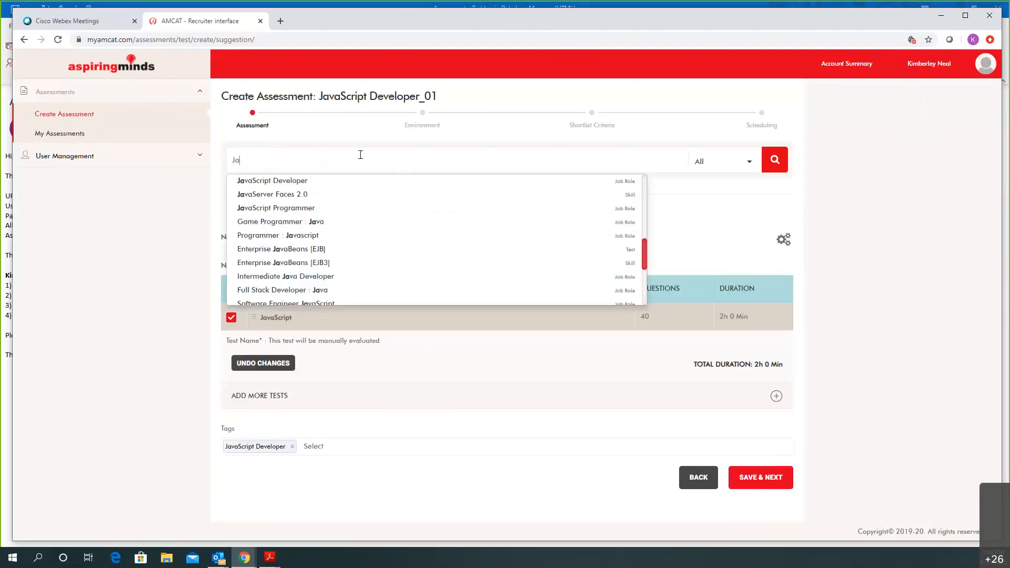
{"action": "key", "text": "BackSpace"}
{"action": "key", "text": "BackSpace"}
{"action": "type", "text": "SQ"}
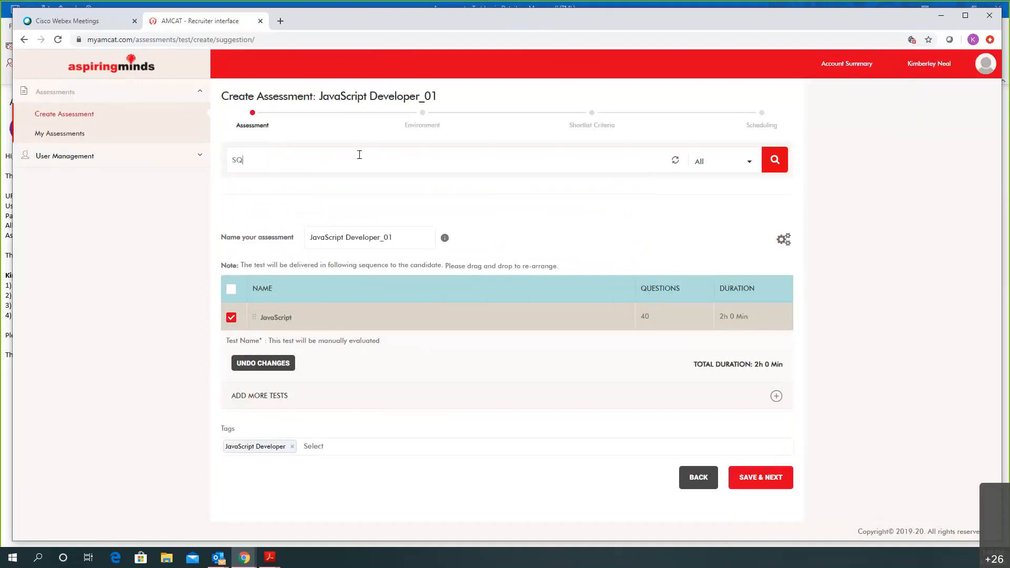
{"action": "type", "text": "L"}
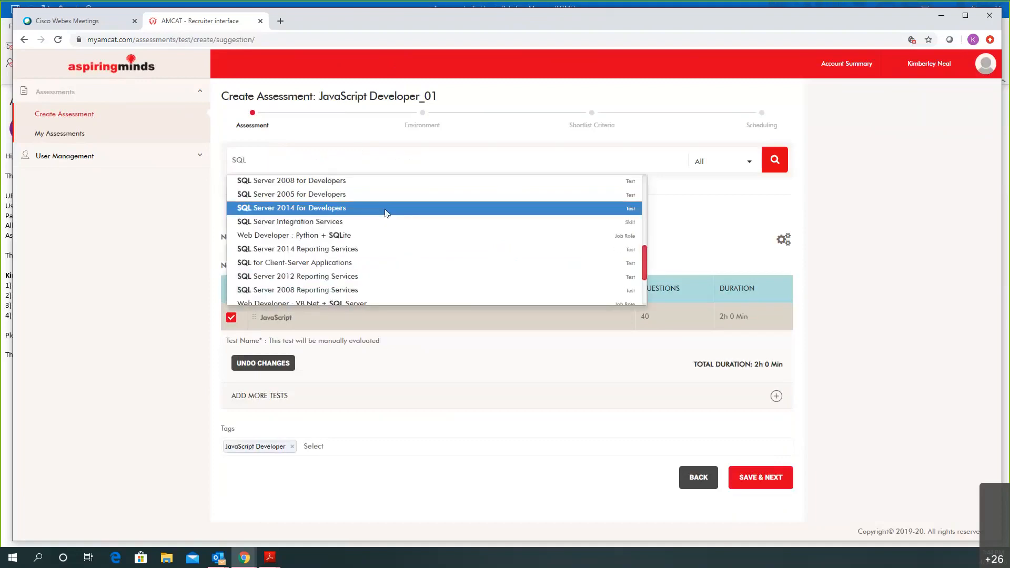
{"action": "scroll", "coordinate": [385, 212], "scroll_direction": "down", "scroll_amount": 3}
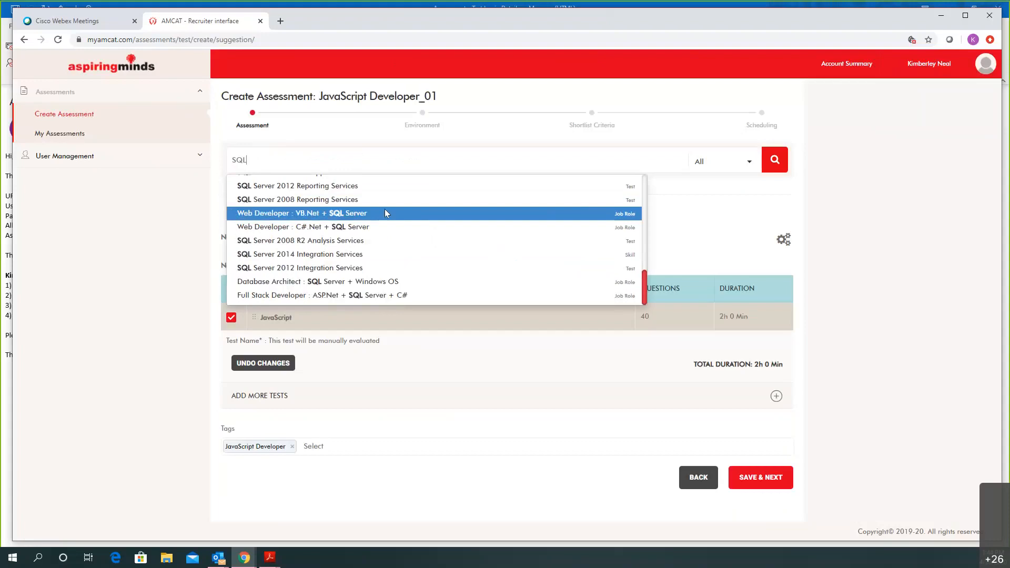
{"action": "scroll", "coordinate": [388, 257], "scroll_direction": "up", "scroll_amount": 1}
{"action": "scroll", "coordinate": [388, 257], "scroll_direction": "up", "scroll_amount": 10}
{"action": "scroll", "coordinate": [388, 257], "scroll_direction": "up", "scroll_amount": 3}
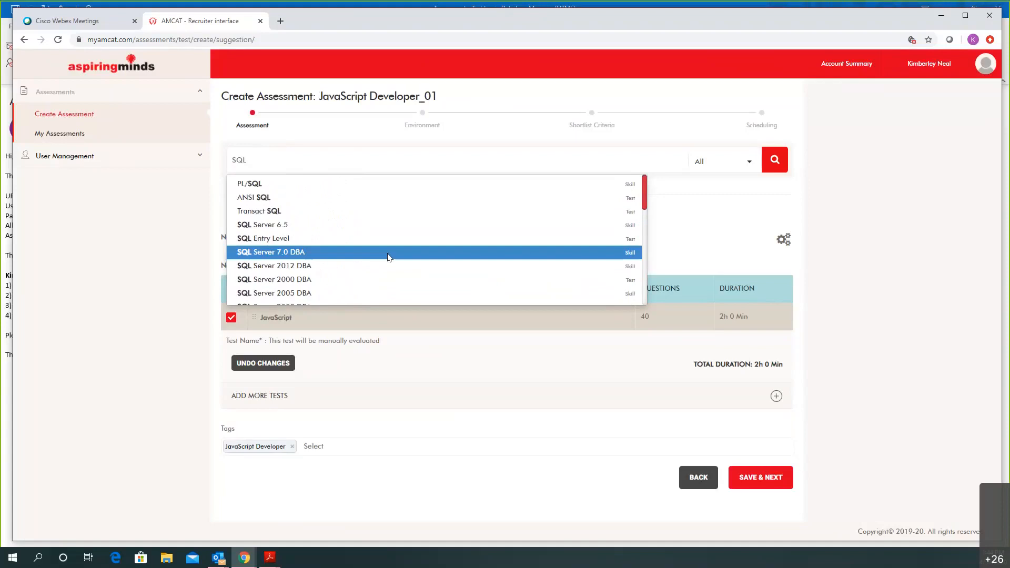
{"action": "key", "text": "Up"}
{"action": "key", "text": "Up"}
{"action": "key", "text": "Up"}
{"action": "key", "text": "Up"}
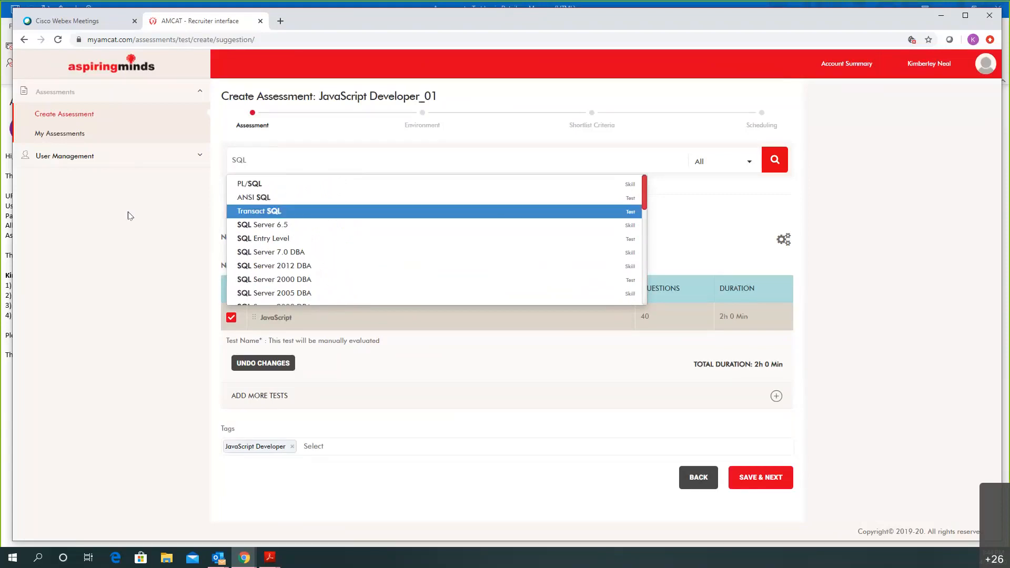